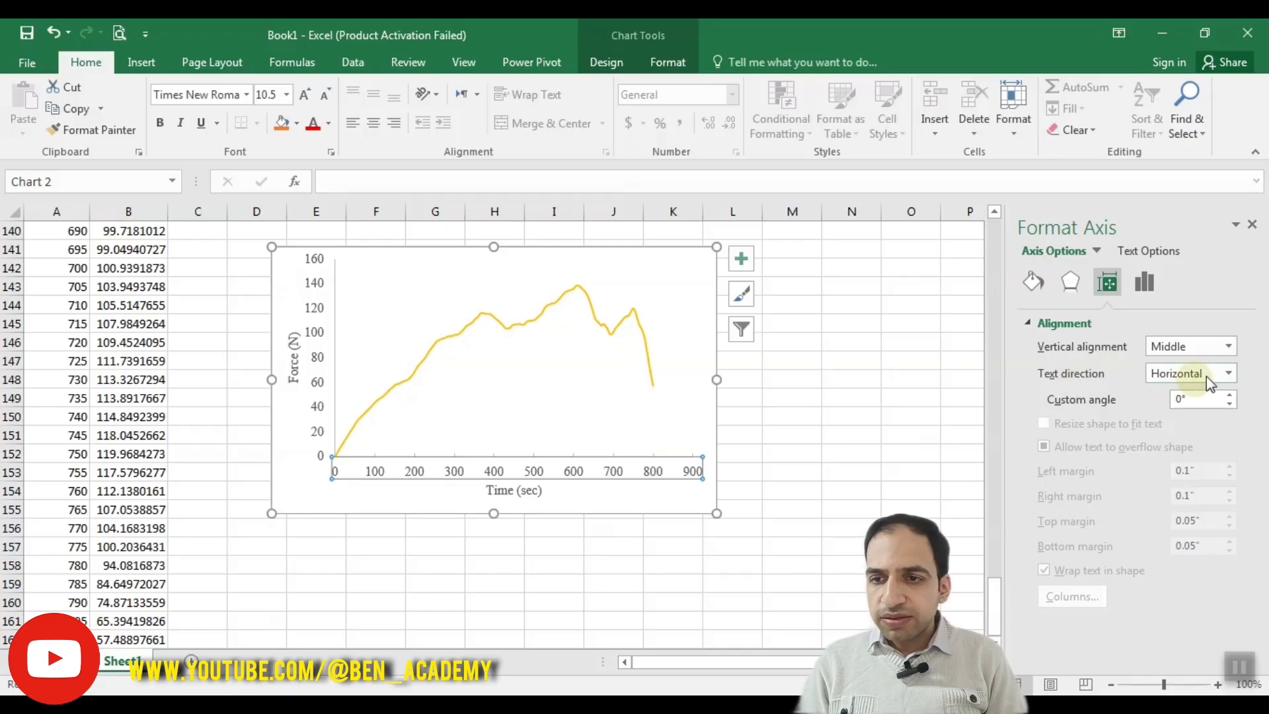
Step: Try the rotated 90°, rotated 270° and stacked text directions on the time axis labels, and restore the Horizontal direction
{"action": "left_click", "coordinate": [1228, 374]}
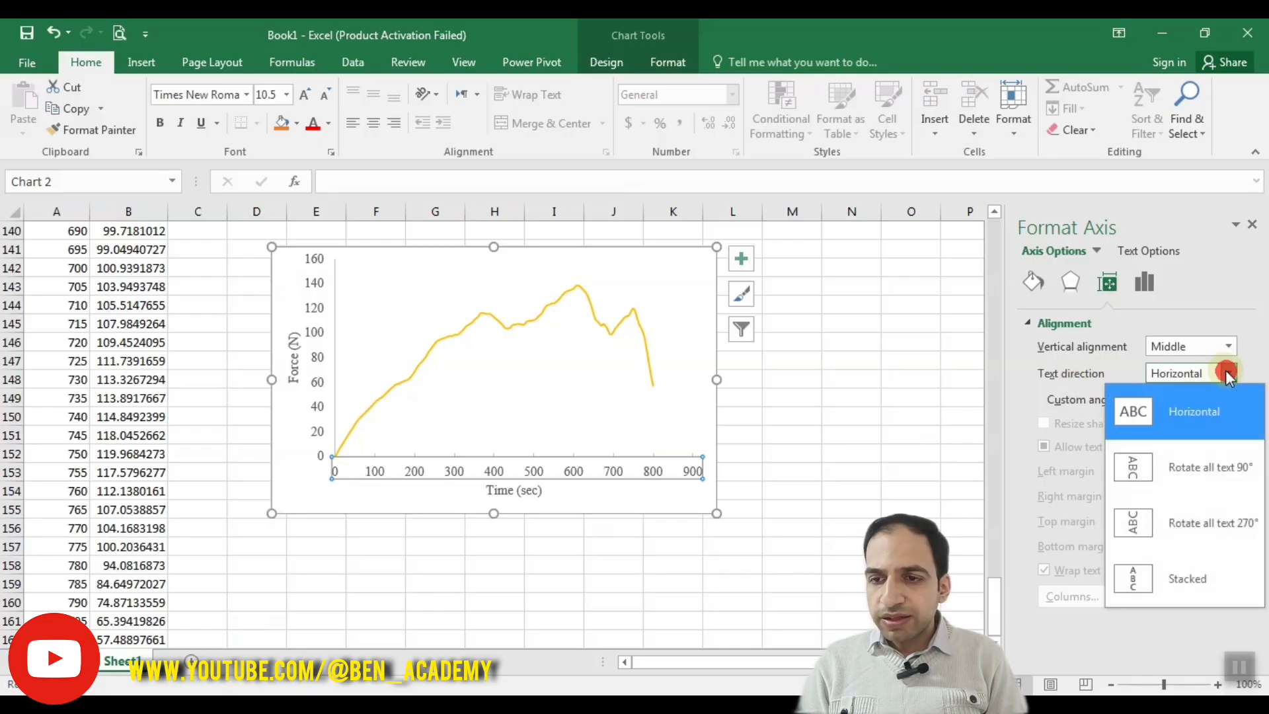
{"action": "left_click", "coordinate": [1160, 470]}
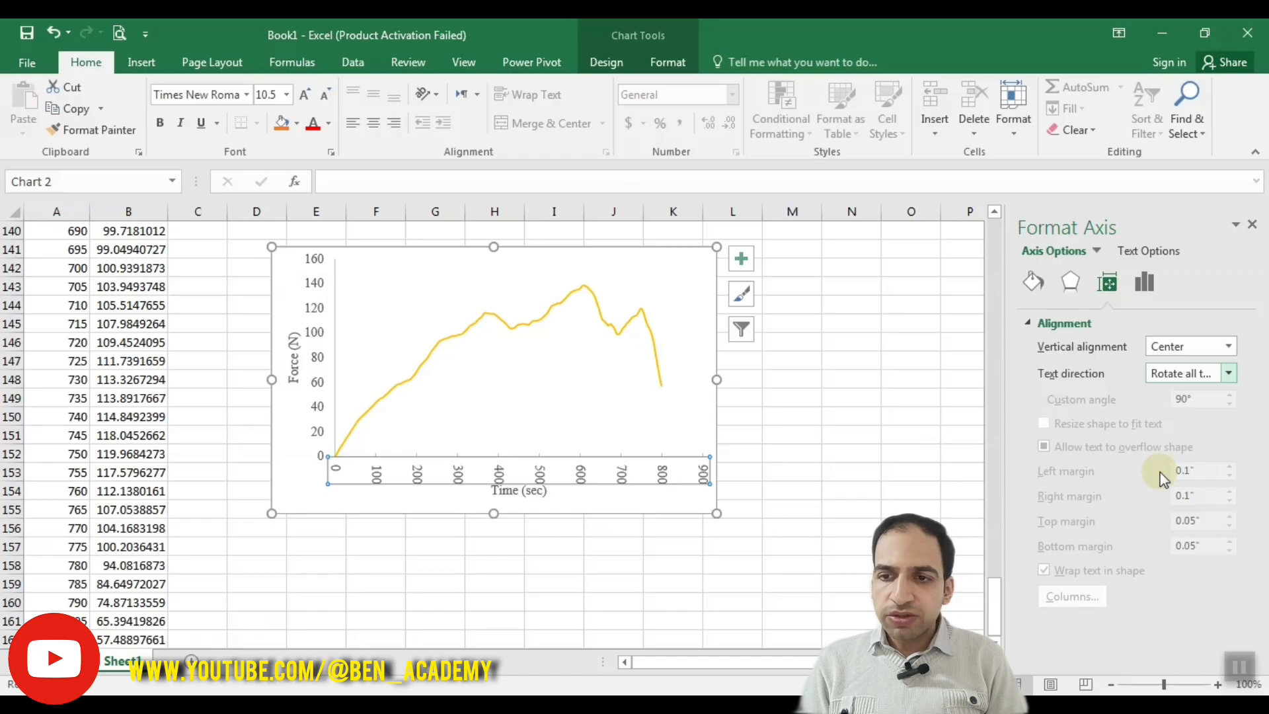
{"action": "left_click", "coordinate": [1228, 373]}
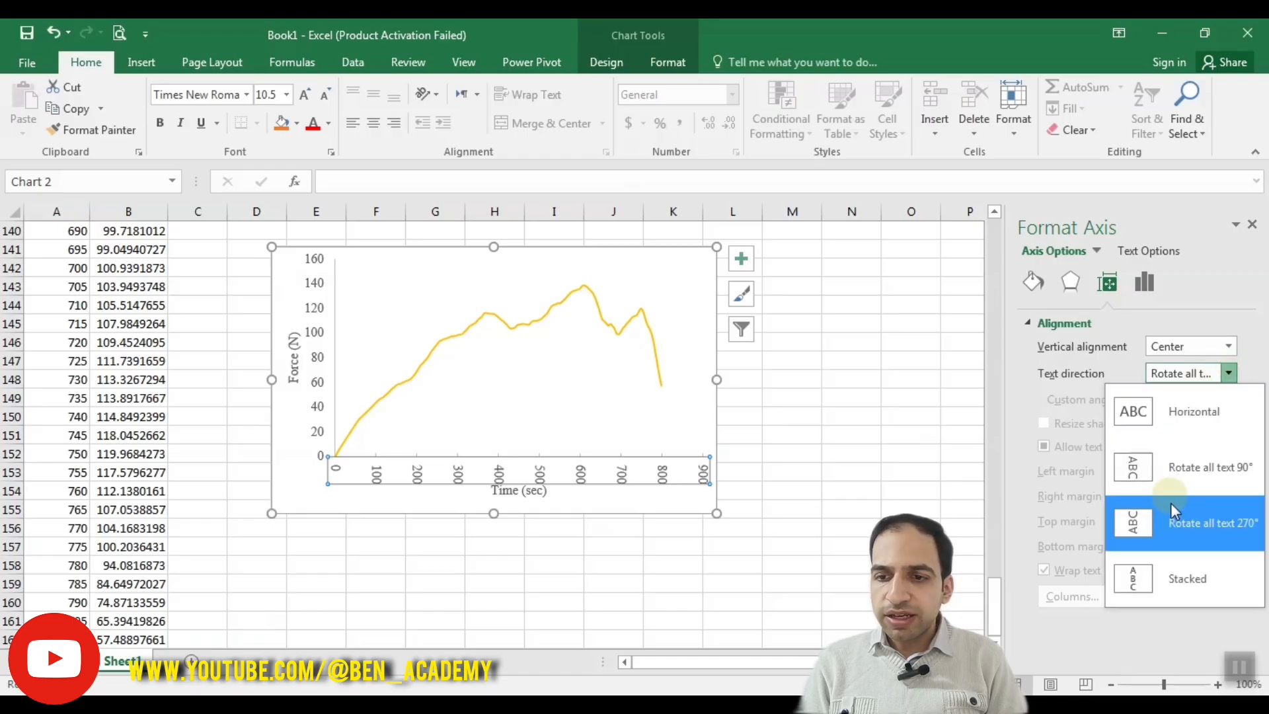
{"action": "left_click", "coordinate": [1176, 520]}
{"action": "left_click", "coordinate": [1228, 374]}
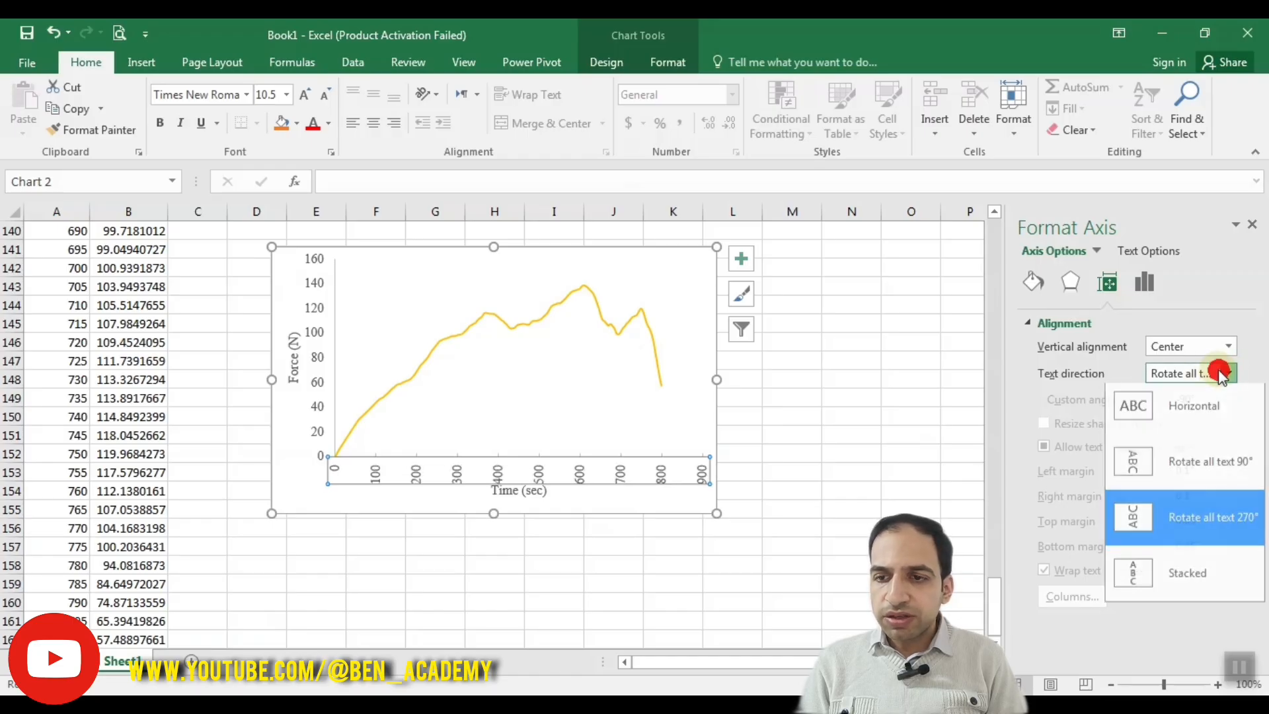
{"action": "left_click", "coordinate": [1179, 573]}
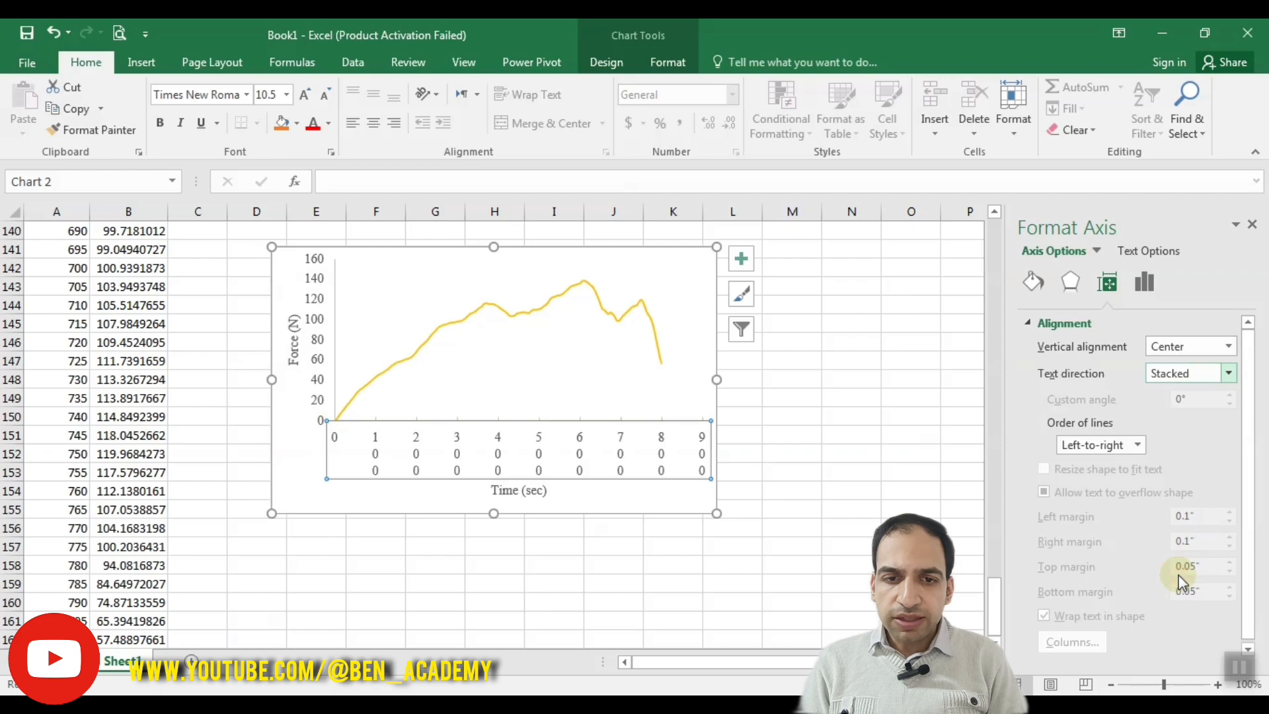
{"action": "left_click", "coordinate": [1183, 400]}
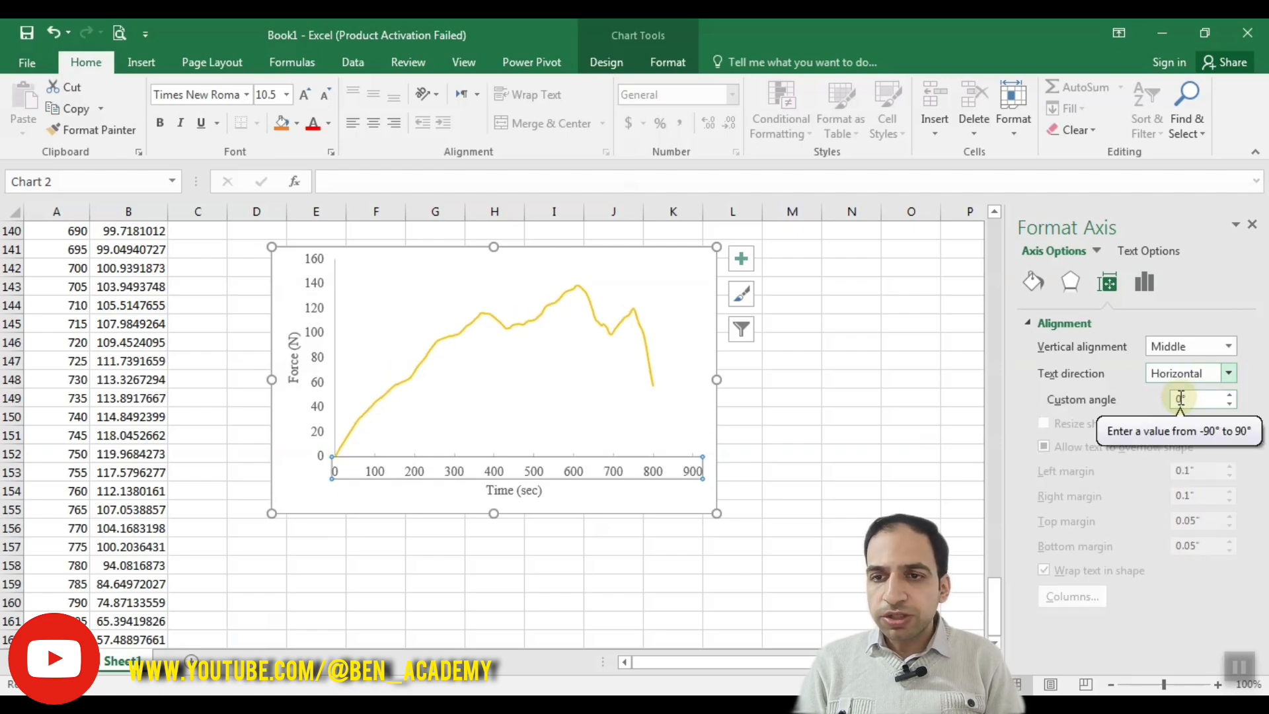
Step: Apply an outer shadow preset cast below the time axis labels and colour the shadow orange
{"action": "left_click", "coordinate": [1068, 284]}
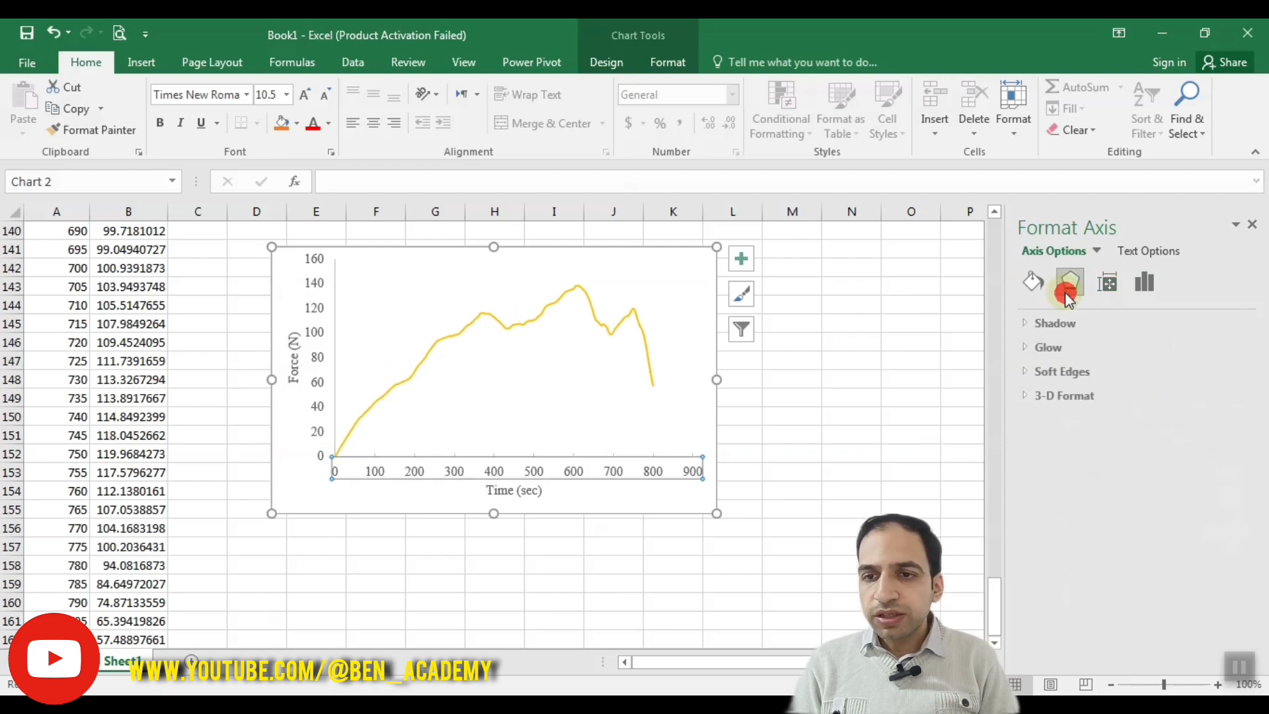
{"action": "left_click", "coordinate": [1048, 324]}
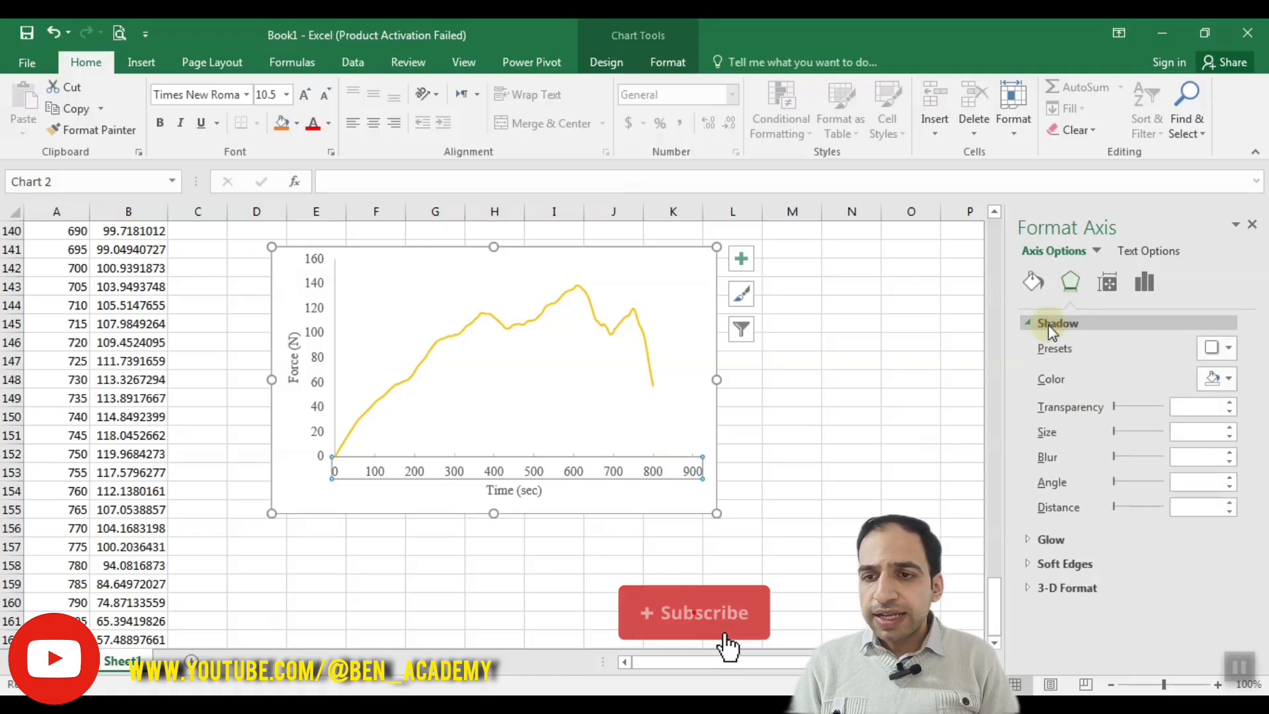
{"action": "left_click", "coordinate": [1051, 539]}
{"action": "left_click", "coordinate": [1250, 634]}
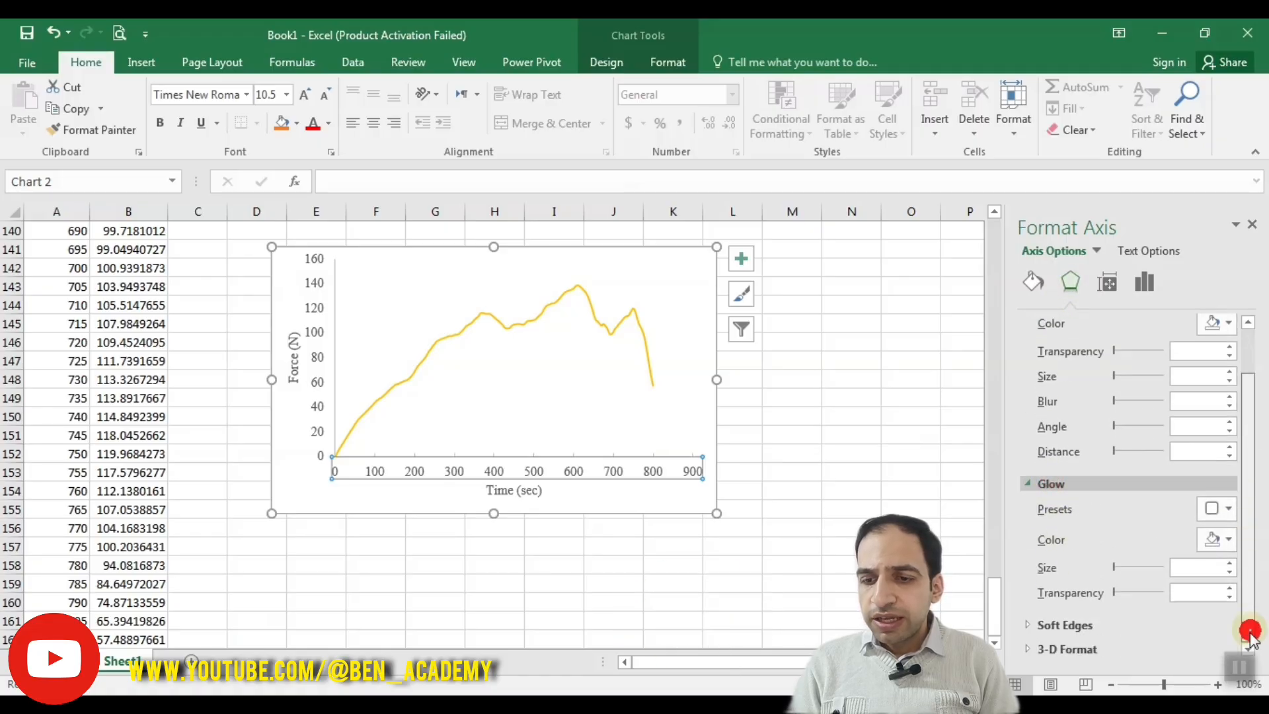
{"action": "left_click", "coordinate": [1117, 648]}
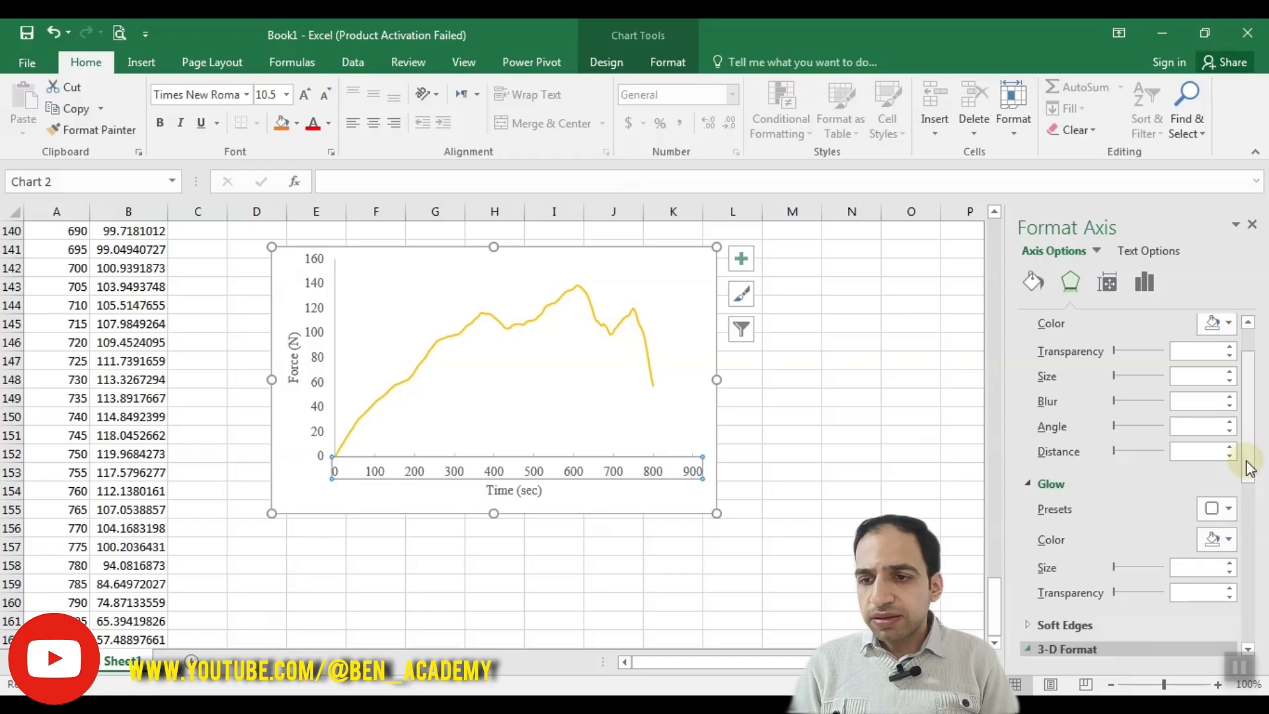
{"action": "left_click_drag", "start_coordinate": [1249, 468], "coordinate": [1249, 382]}
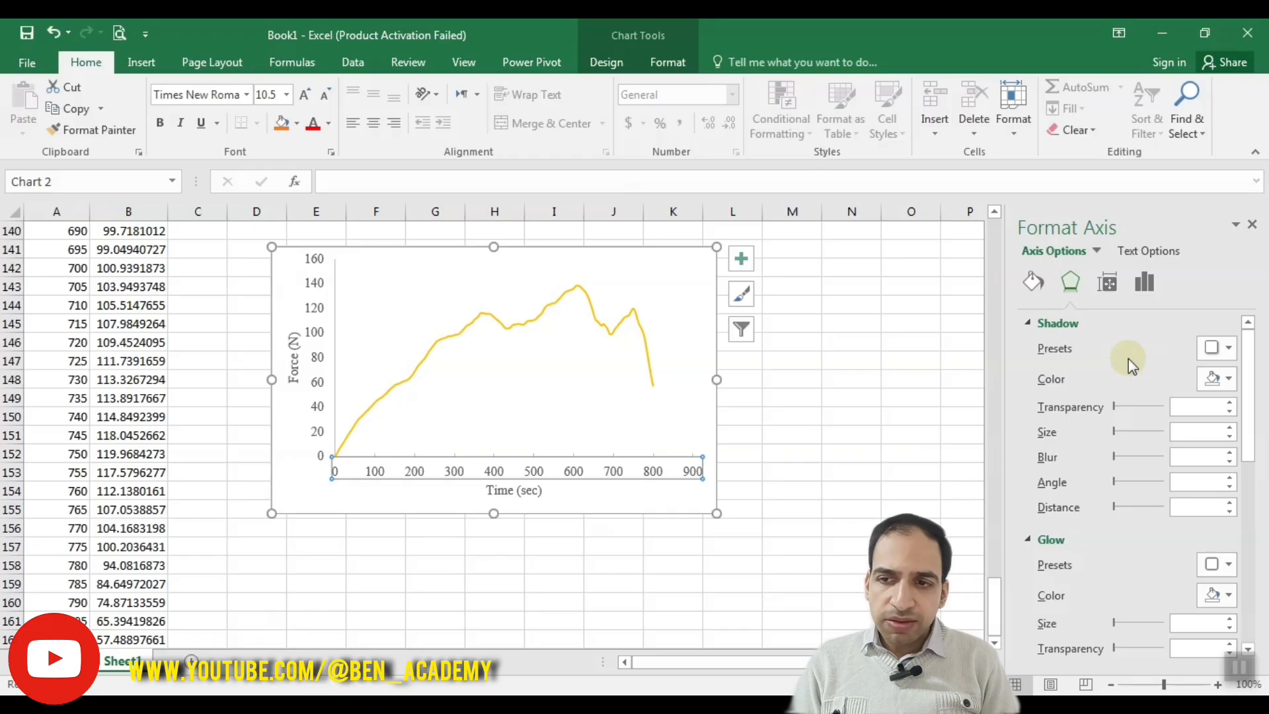
{"action": "left_click", "coordinate": [1223, 346]}
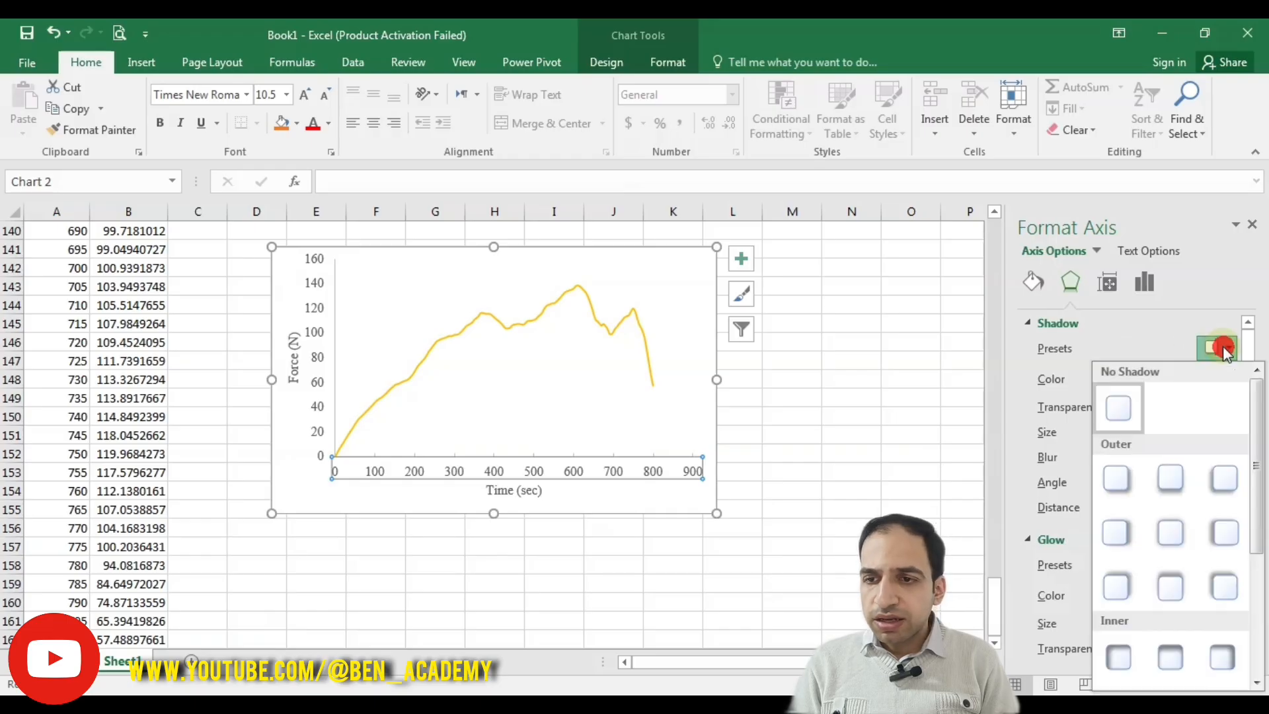
{"action": "left_click", "coordinate": [1163, 480]}
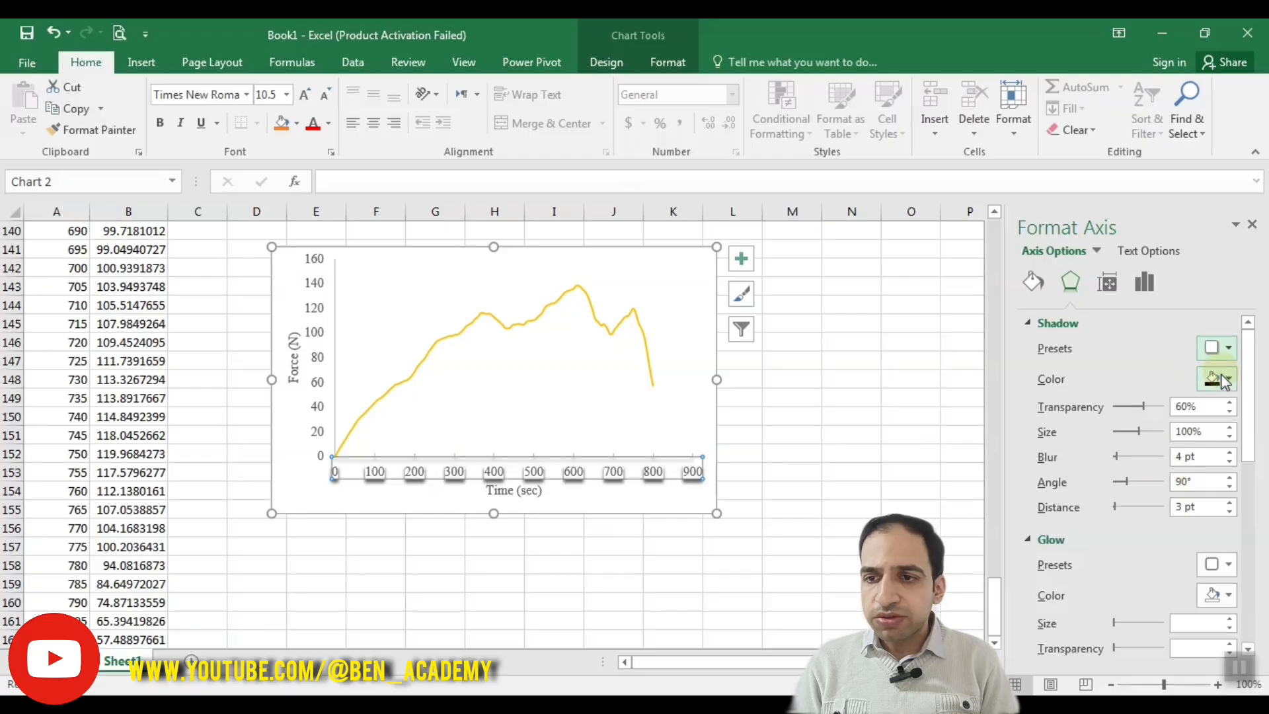
{"action": "left_click", "coordinate": [1220, 375]}
{"action": "left_click", "coordinate": [1193, 481]}
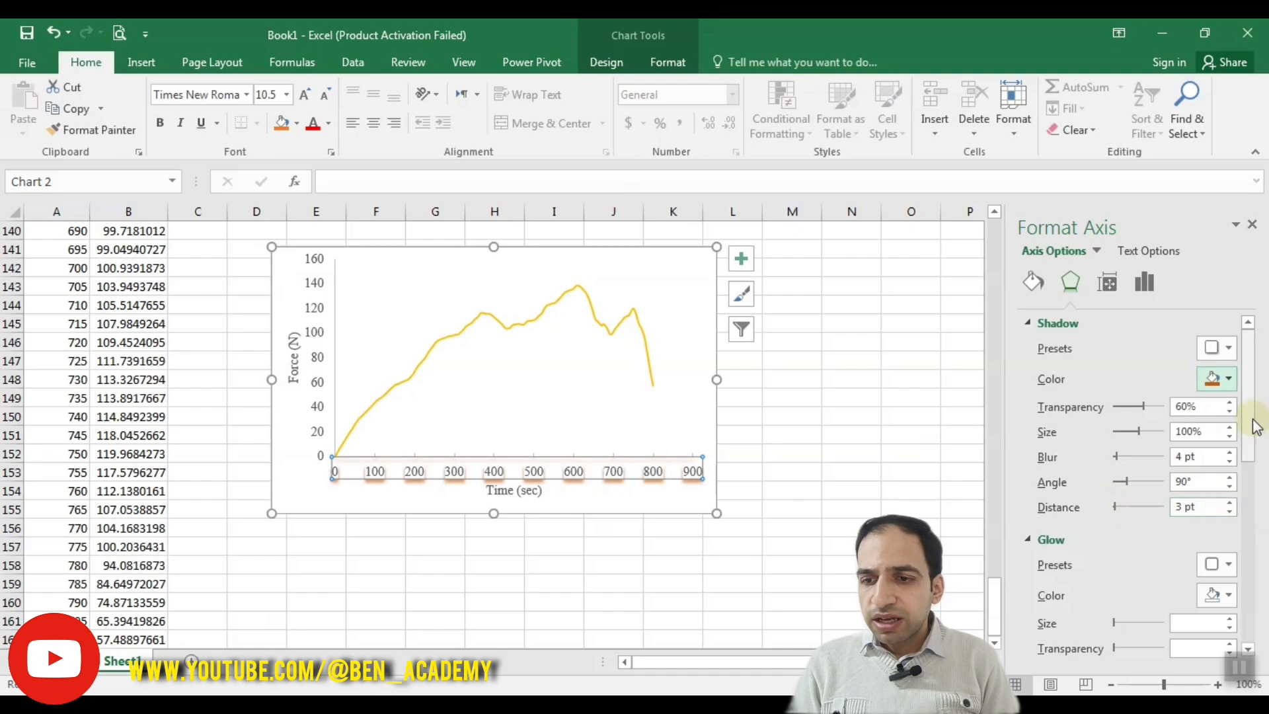
Step: Add a yellow 18 pt glow preset to the time axis labels, and undo the glow and shadow effects
{"action": "left_click_drag", "start_coordinate": [1251, 421], "coordinate": [1246, 464]}
{"action": "left_click", "coordinate": [1213, 455]}
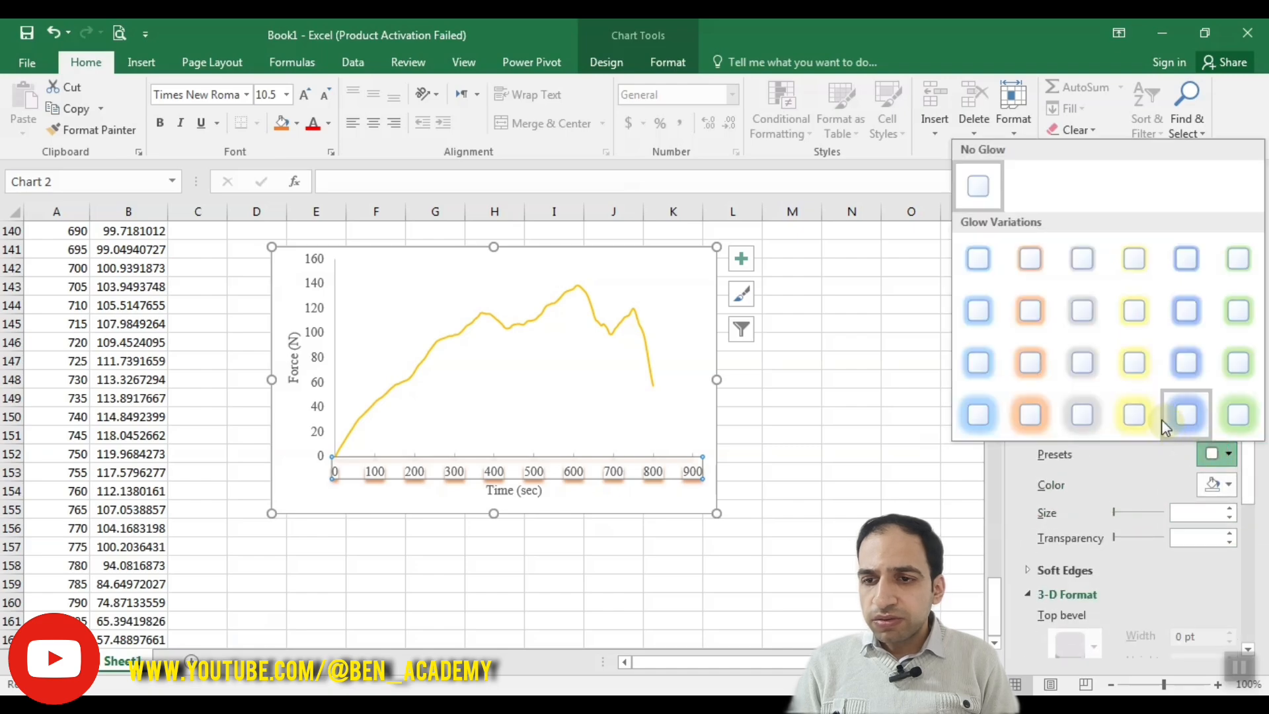
{"action": "left_click", "coordinate": [1142, 426]}
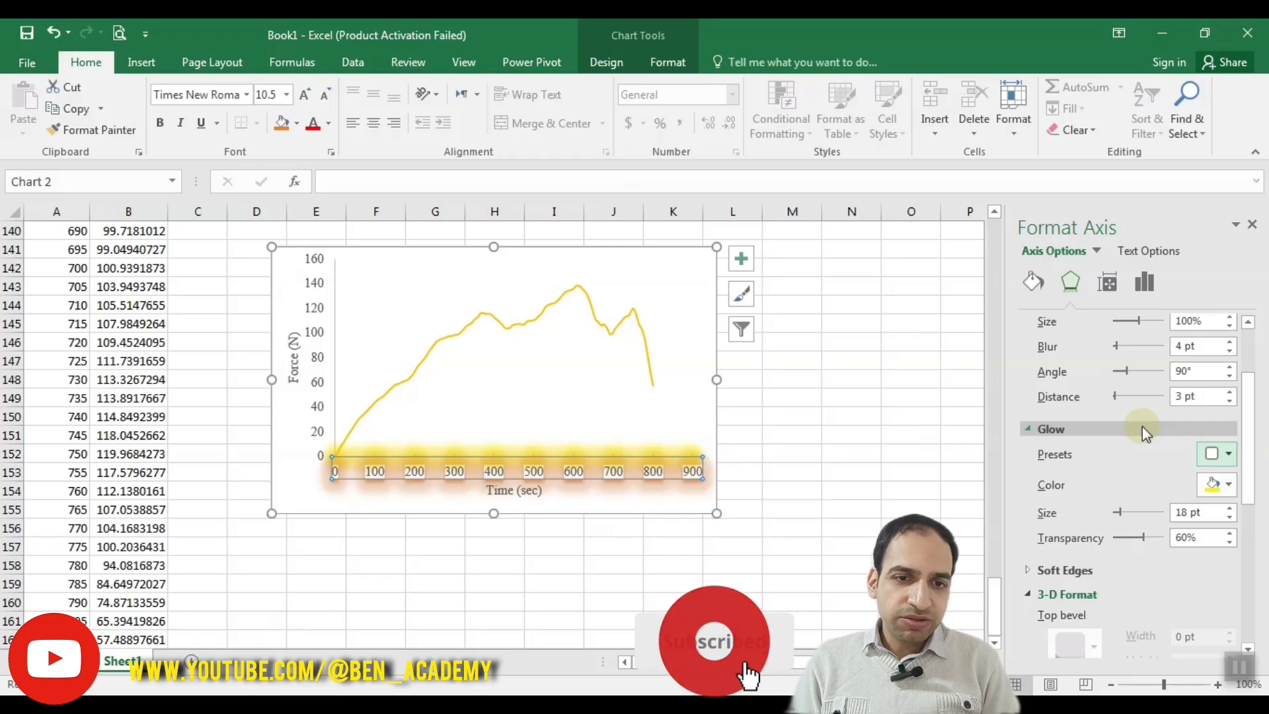
{"action": "scroll", "coordinate": [1142, 426], "scroll_direction": "up", "scroll_amount": 2}
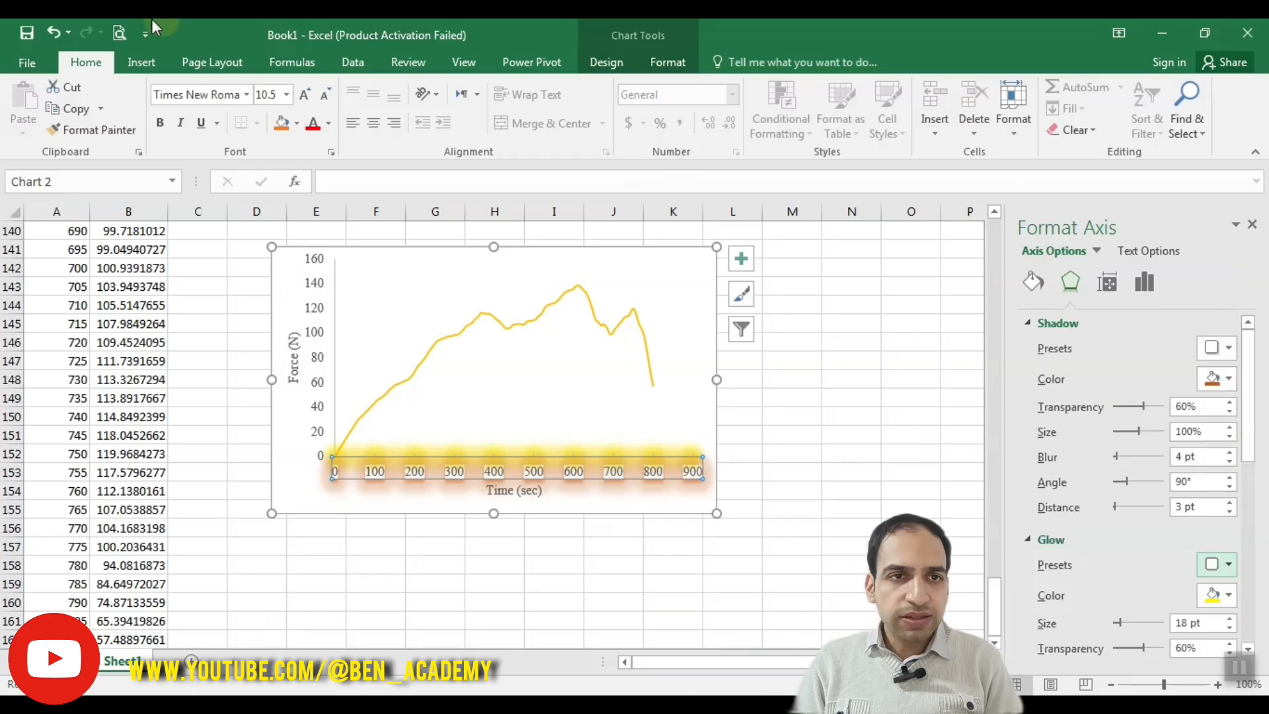
{"action": "left_click", "coordinate": [53, 33]}
{"action": "left_click", "coordinate": [54, 33]}
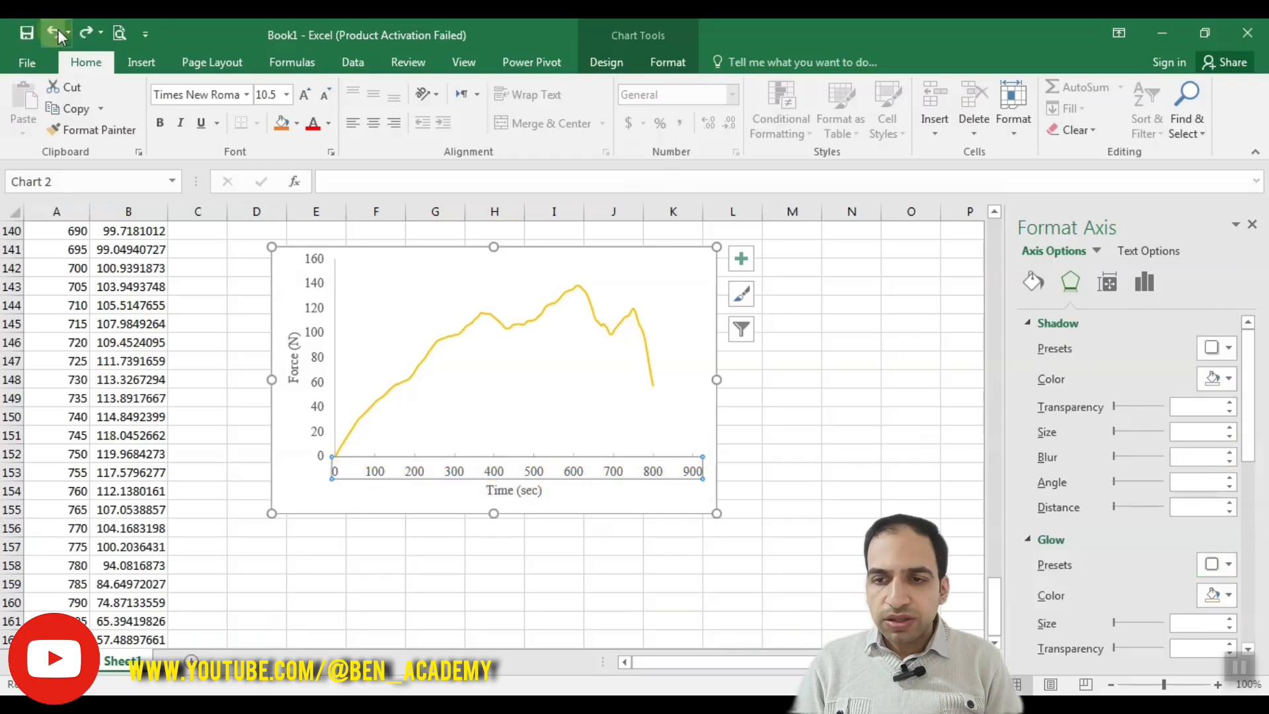
Step: Try a solid fill and a gradient fill behind the time axis labels, and return the fill to No fill
{"action": "left_click", "coordinate": [1033, 283]}
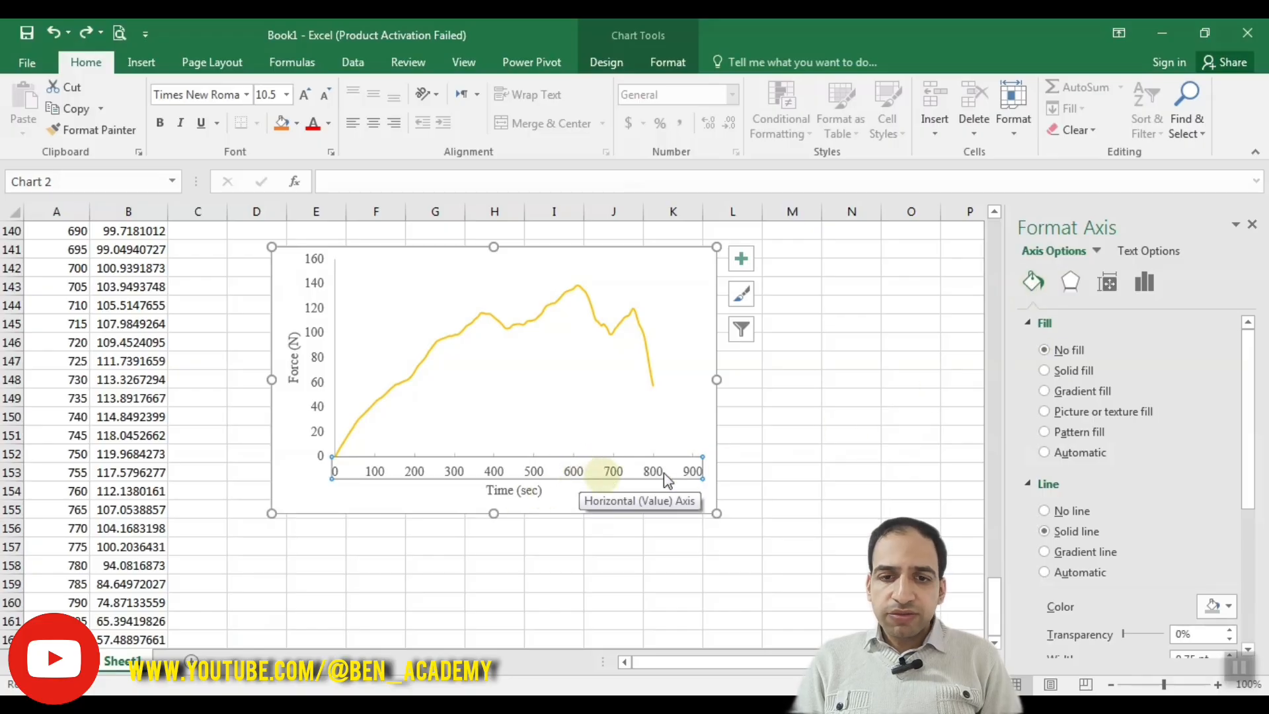
{"action": "left_click", "coordinate": [1051, 369]}
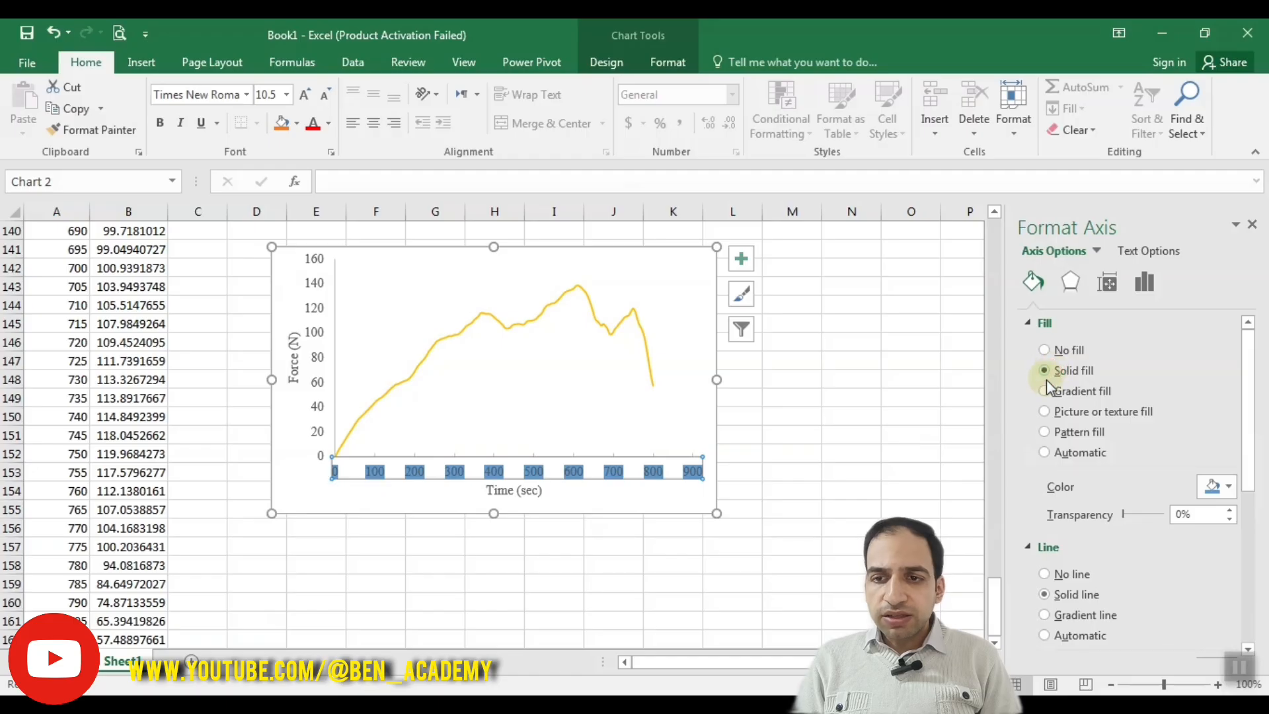
{"action": "left_click", "coordinate": [1046, 389]}
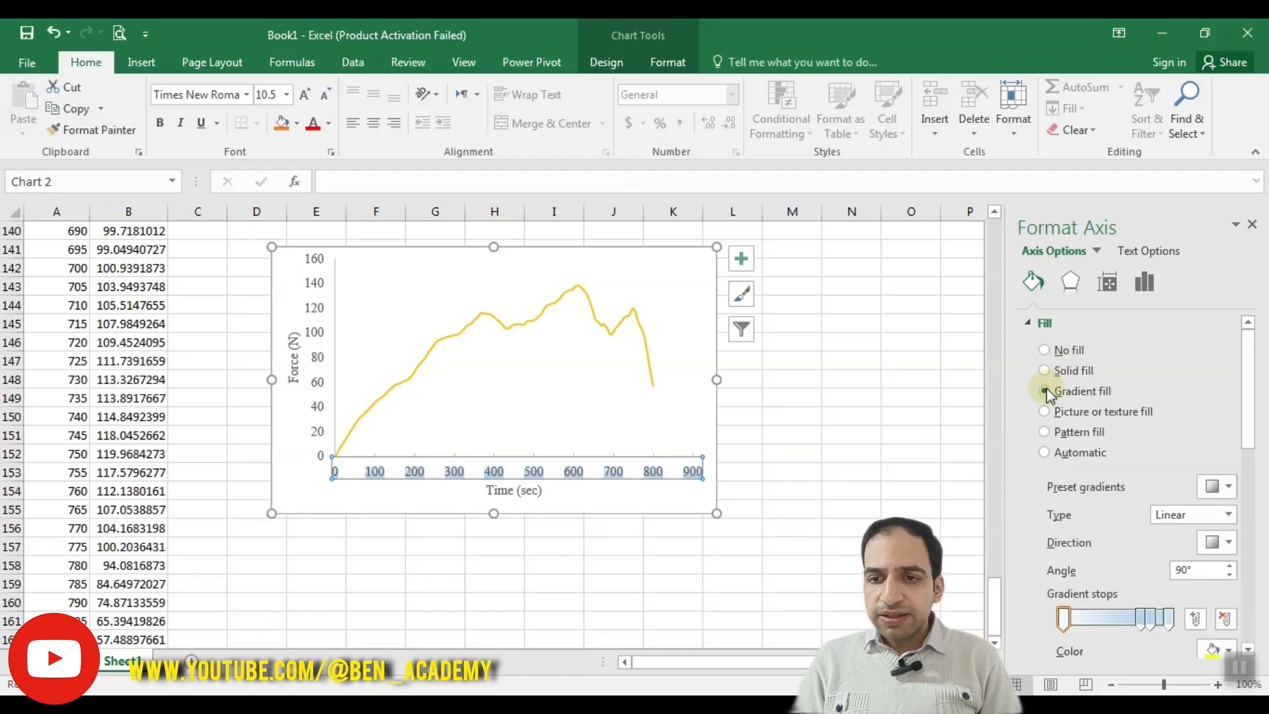
{"action": "left_click", "coordinate": [1048, 350]}
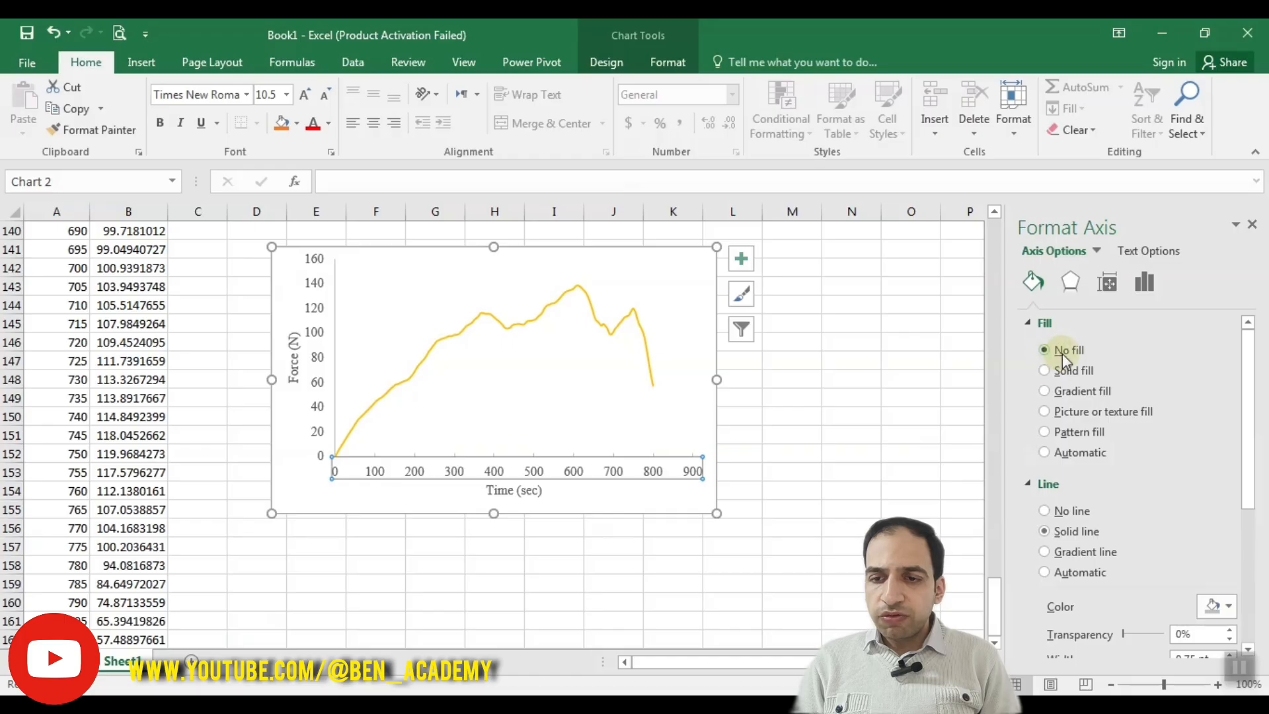
Step: Colour the time axis line with the standard red and deselect the axis to check it
{"action": "left_click_drag", "start_coordinate": [1248, 413], "coordinate": [1245, 493]}
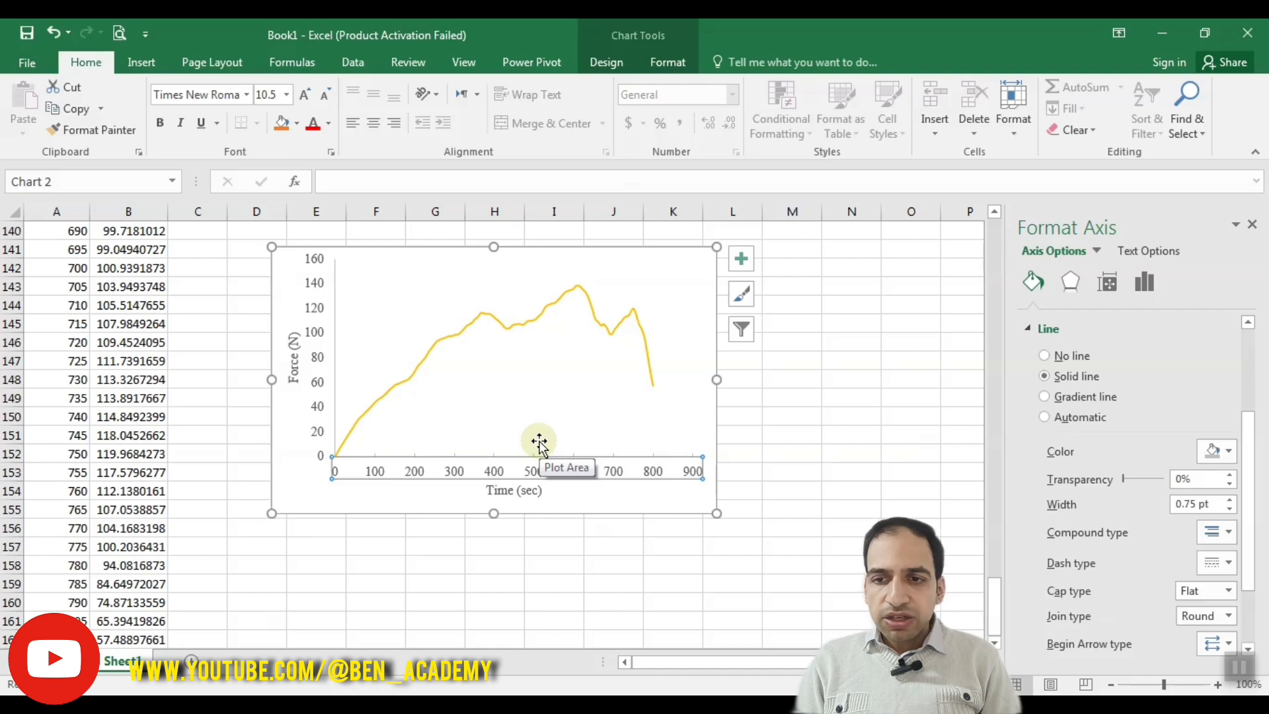
{"action": "left_click", "coordinate": [1211, 451]}
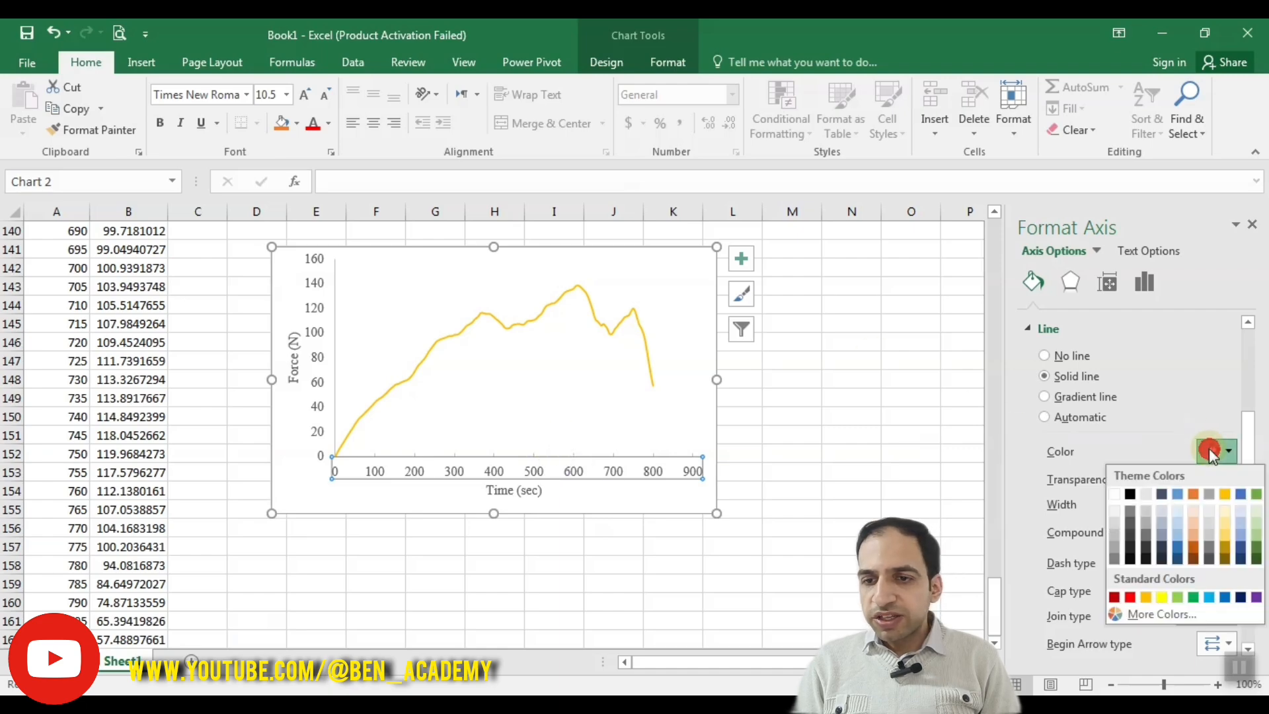
{"action": "left_click", "coordinate": [1131, 594]}
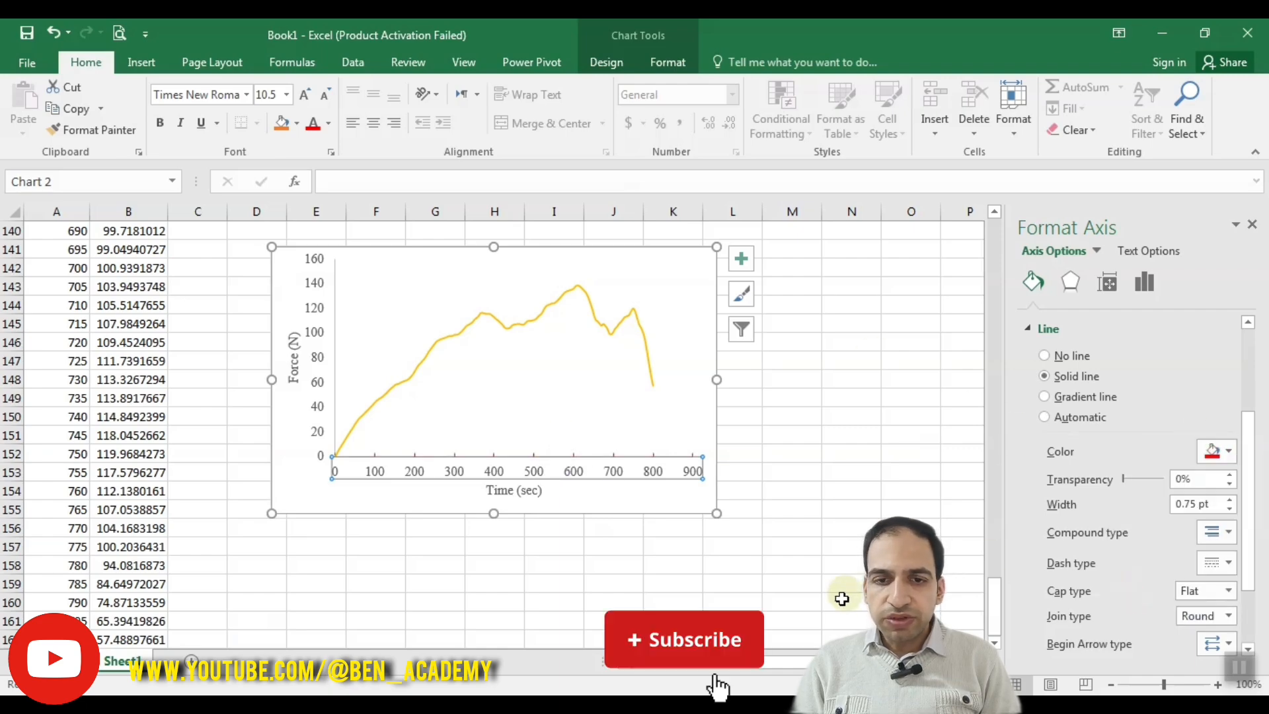
{"action": "left_click", "coordinate": [646, 499]}
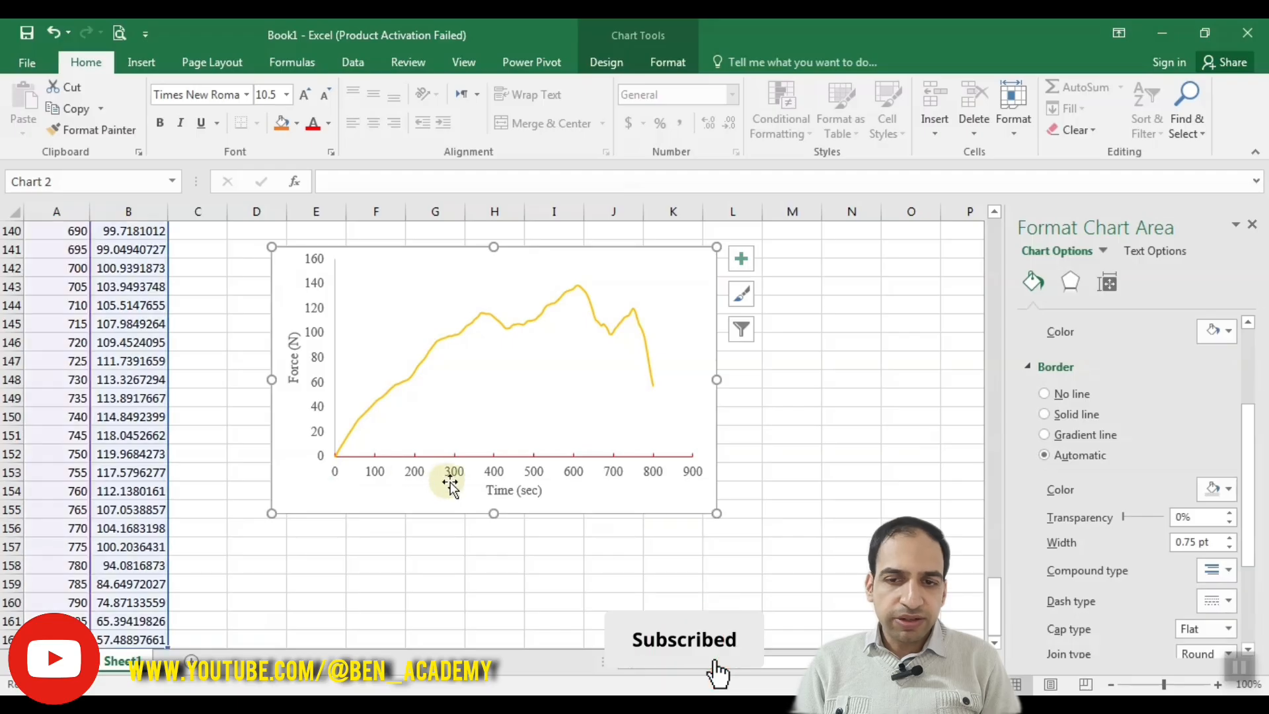
Step: Select the time axis again, change its line colour to black and deselect it to check the result
{"action": "left_click", "coordinate": [533, 472]}
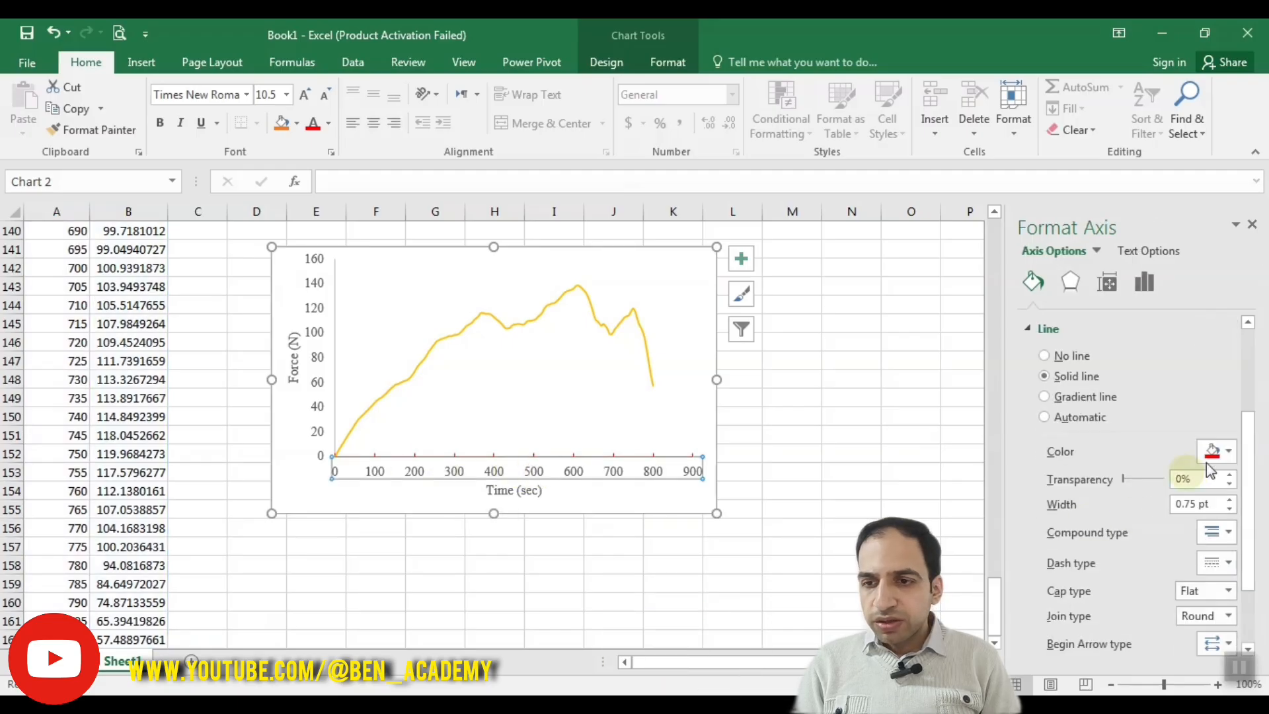
{"action": "left_click", "coordinate": [1227, 453]}
{"action": "left_click", "coordinate": [1130, 495]}
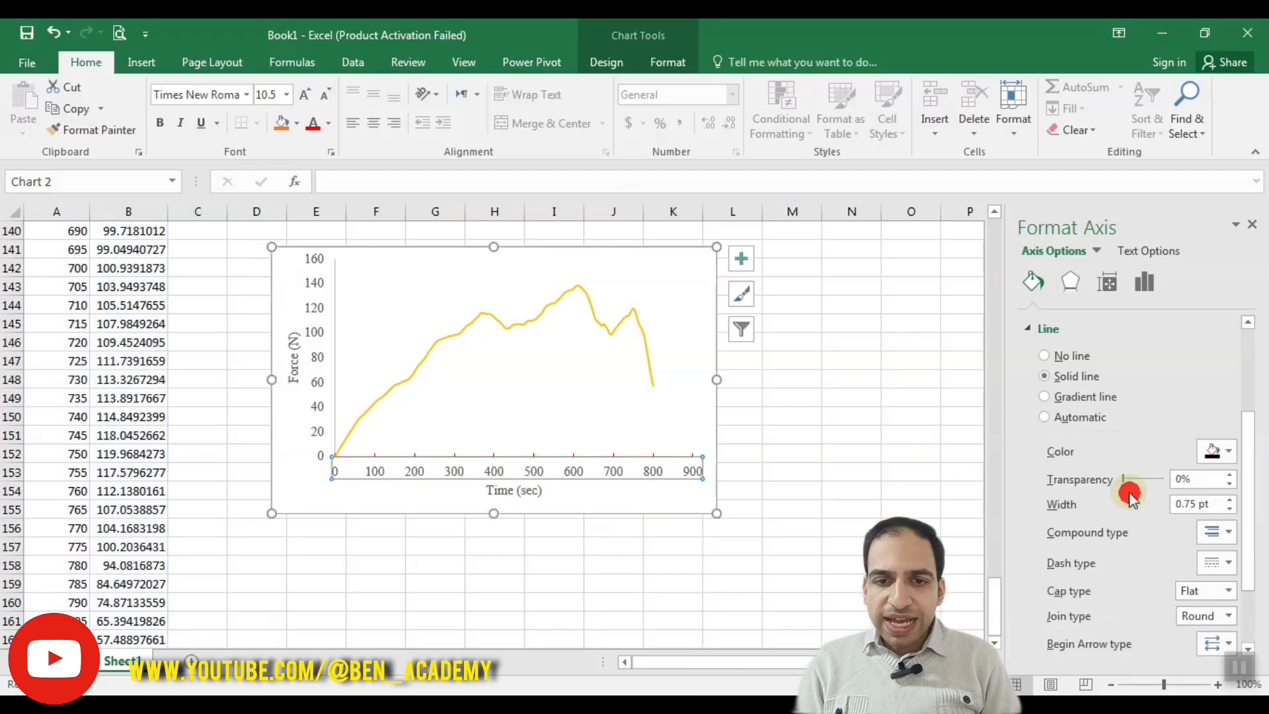
{"action": "left_click", "coordinate": [660, 498]}
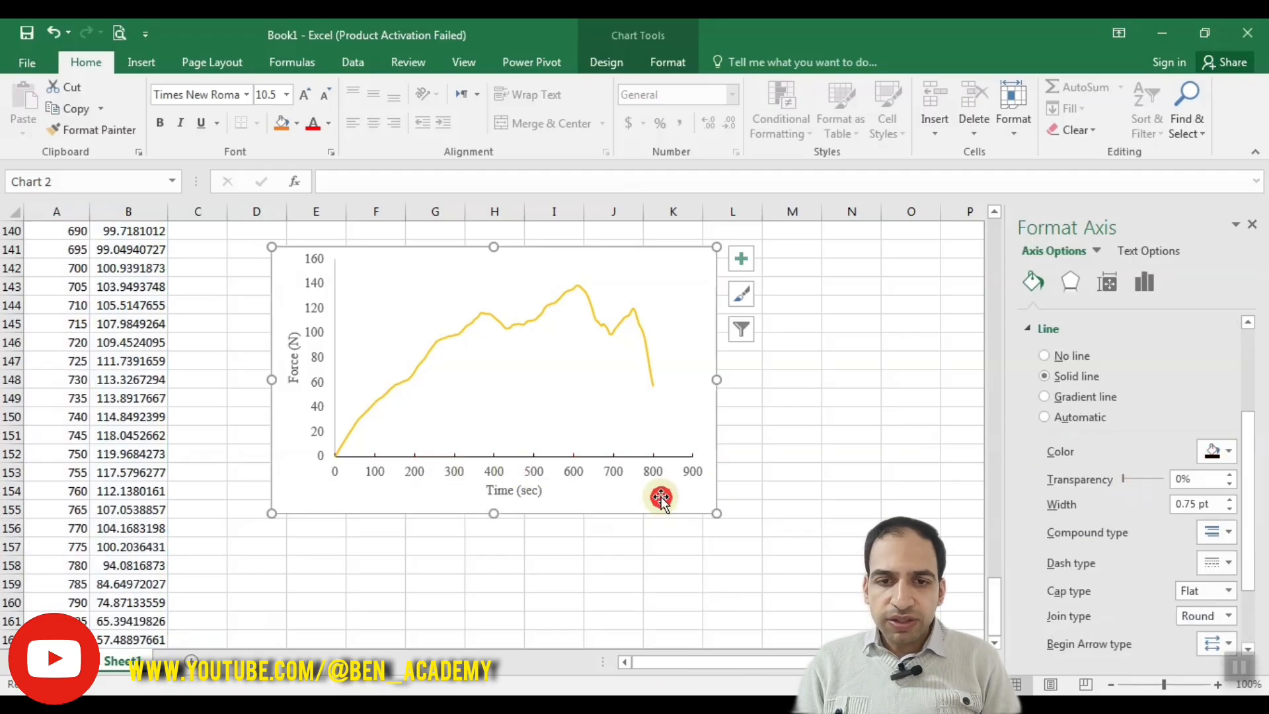
Step: Thicken the time axis line to 2.5 pt and reduce its width to 1.75 pt
{"action": "left_click", "coordinate": [538, 474]}
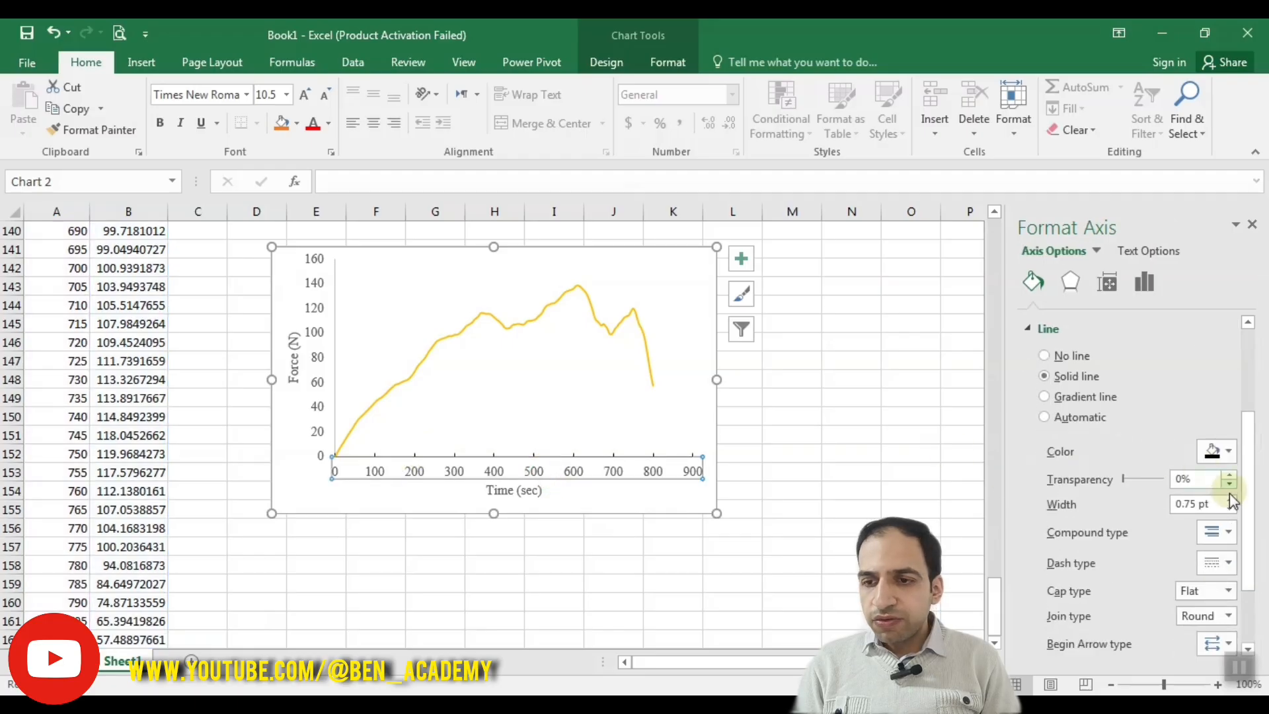
{"action": "left_click", "coordinate": [1229, 499]}
{"action": "left_click", "coordinate": [1230, 499]}
{"action": "left_click", "coordinate": [1229, 499]}
{"action": "left_click", "coordinate": [1229, 499]}
{"action": "left_click", "coordinate": [1229, 499]}
{"action": "left_click", "coordinate": [1229, 499]}
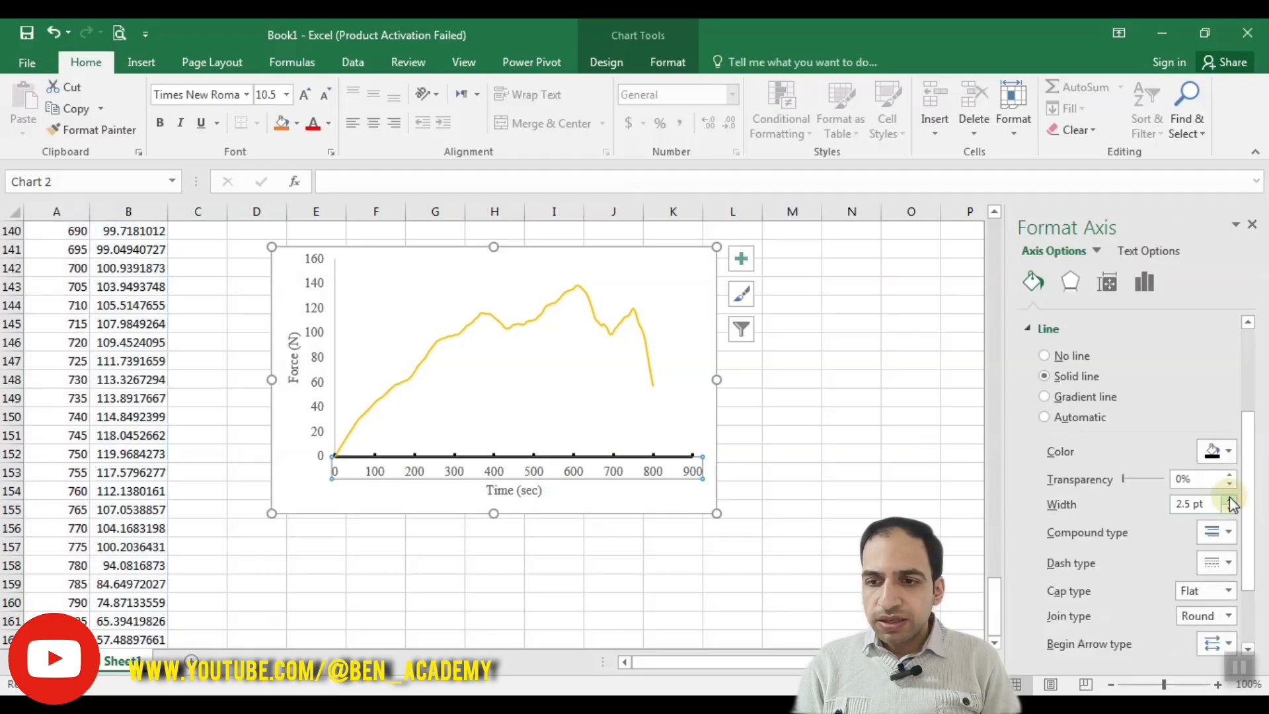
{"action": "mouse_move", "coordinate": [1123, 480]}
{"action": "left_mouse_down"}
{"action": "mouse_move", "coordinate": [1153, 481]}
{"action": "mouse_move", "coordinate": [1117, 478]}
{"action": "left_mouse_up"}
{"action": "left_click", "coordinate": [1227, 510]}
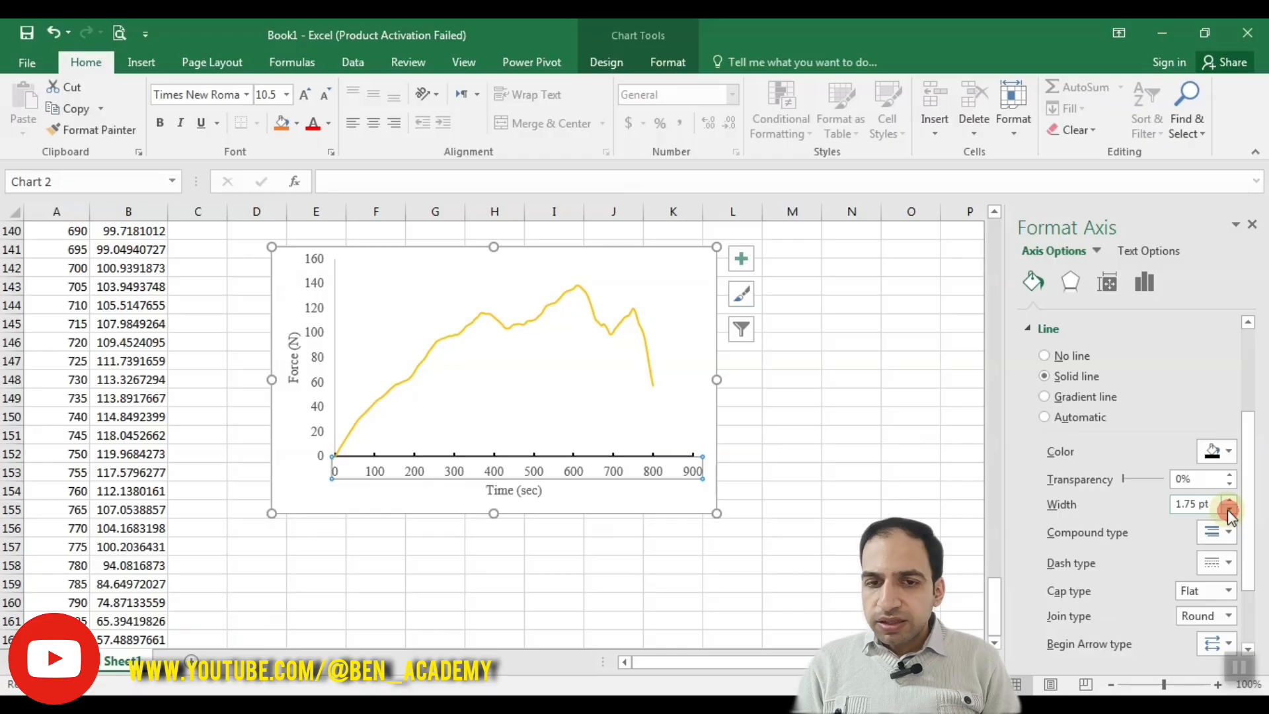
Step: Try a gradient line on the time axis, reset the line to Automatic and colour it black
{"action": "left_click", "coordinate": [1047, 396]}
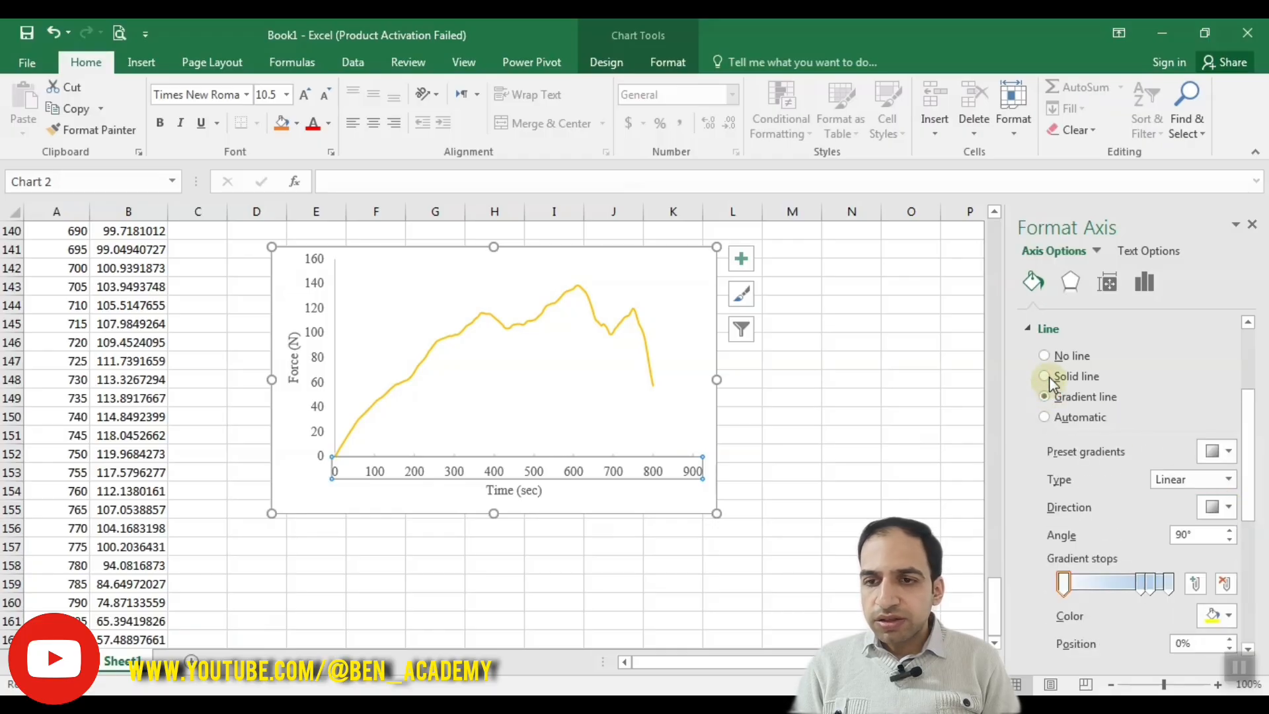
{"action": "left_click", "coordinate": [1054, 421]}
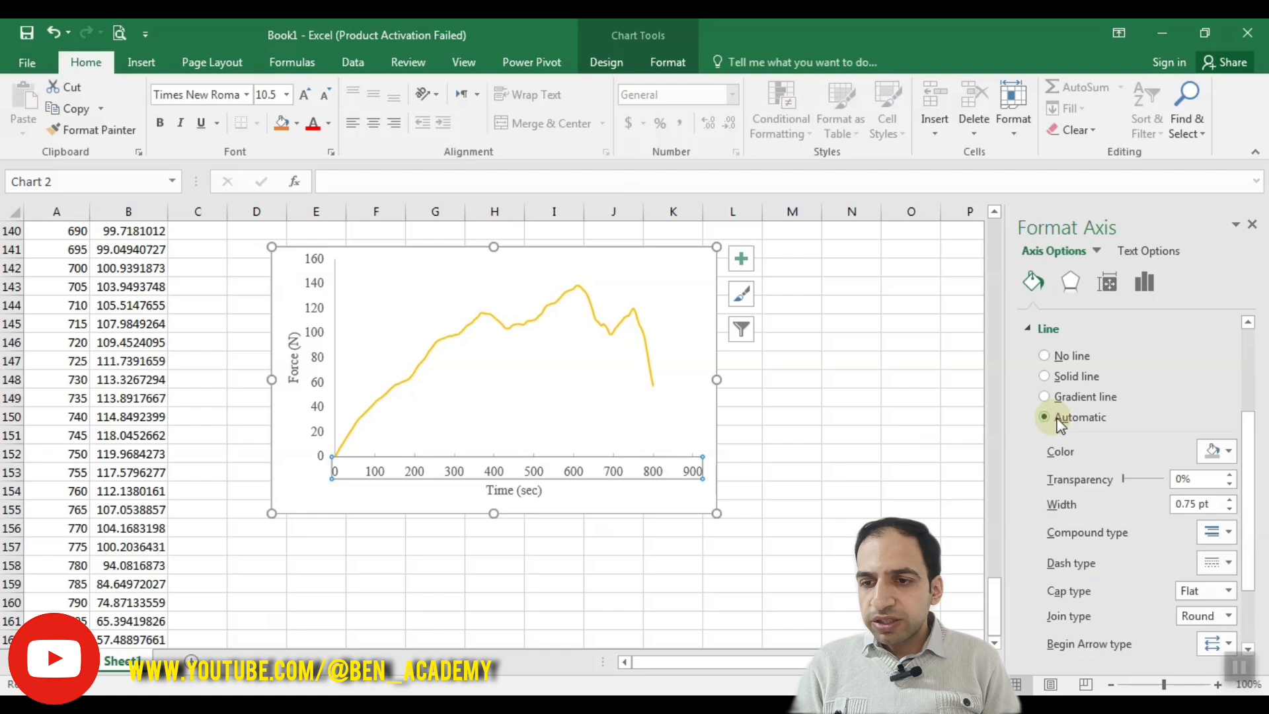
{"action": "left_click", "coordinate": [1219, 454]}
{"action": "left_click", "coordinate": [1129, 493]}
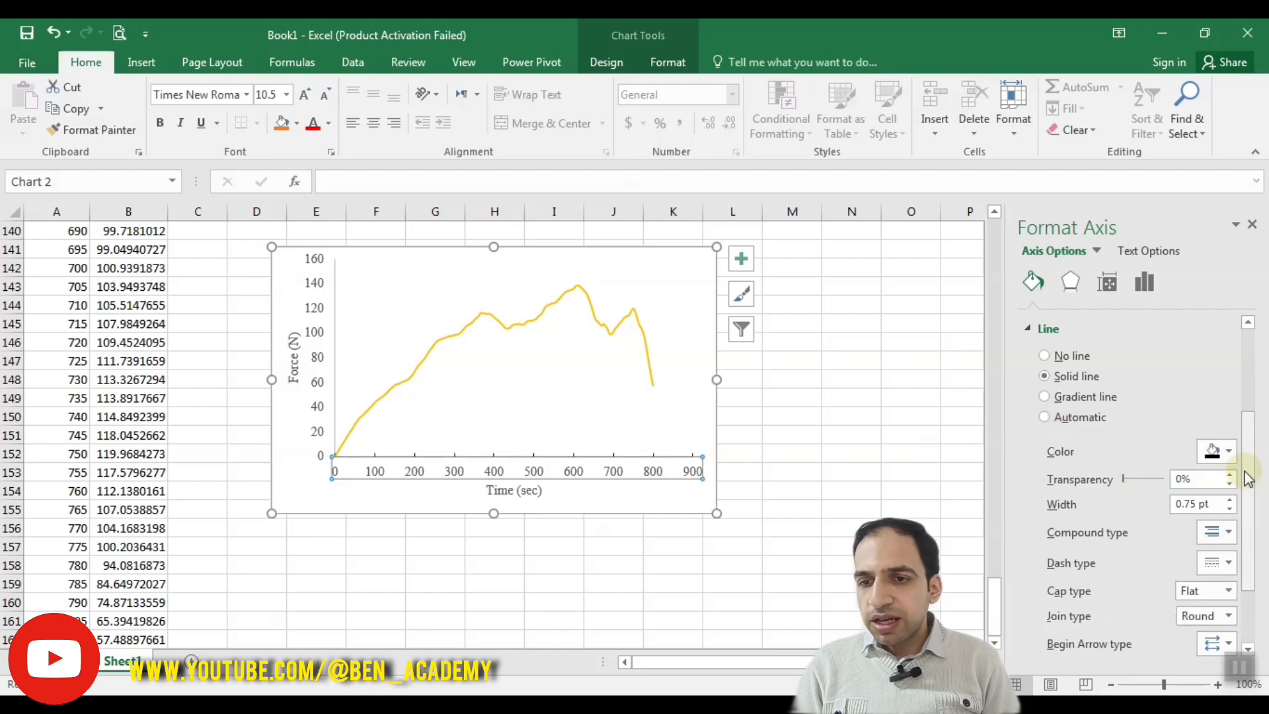
Step: Switch the time axis line to Automatic, return it to a solid line and set its width to 1.5 pt
{"action": "left_click", "coordinate": [1044, 417]}
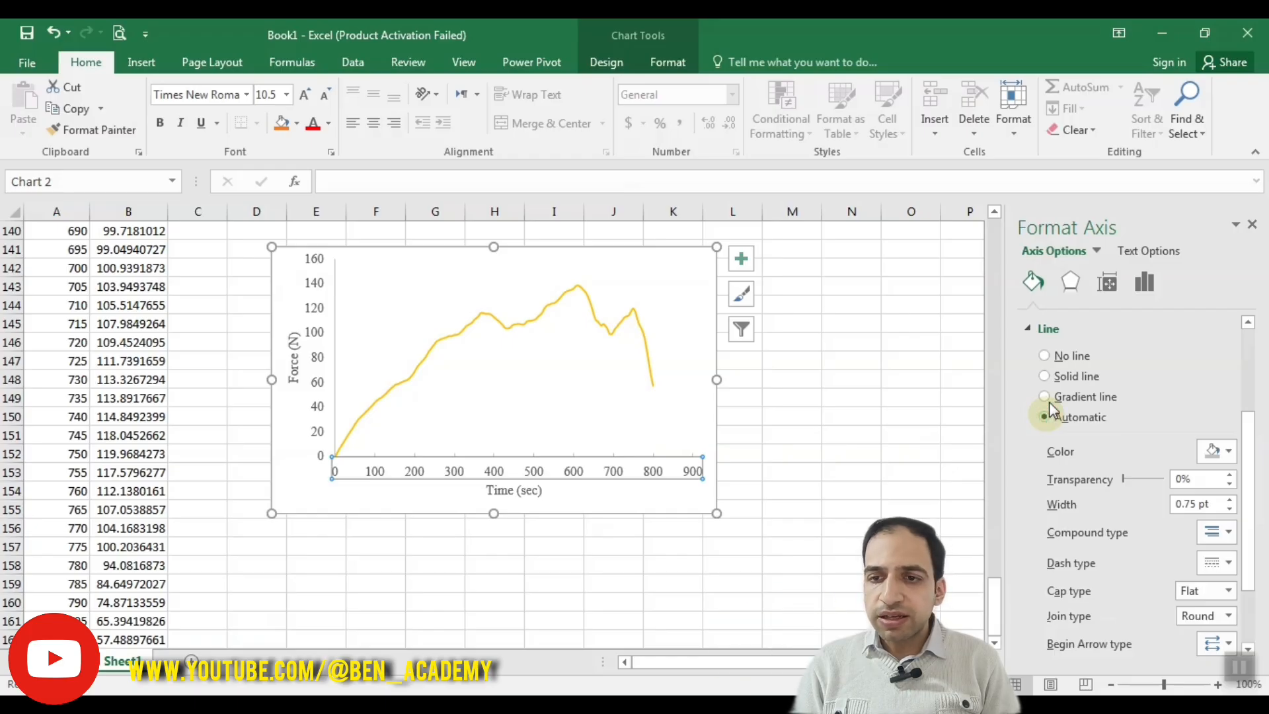
{"action": "left_click", "coordinate": [1045, 379]}
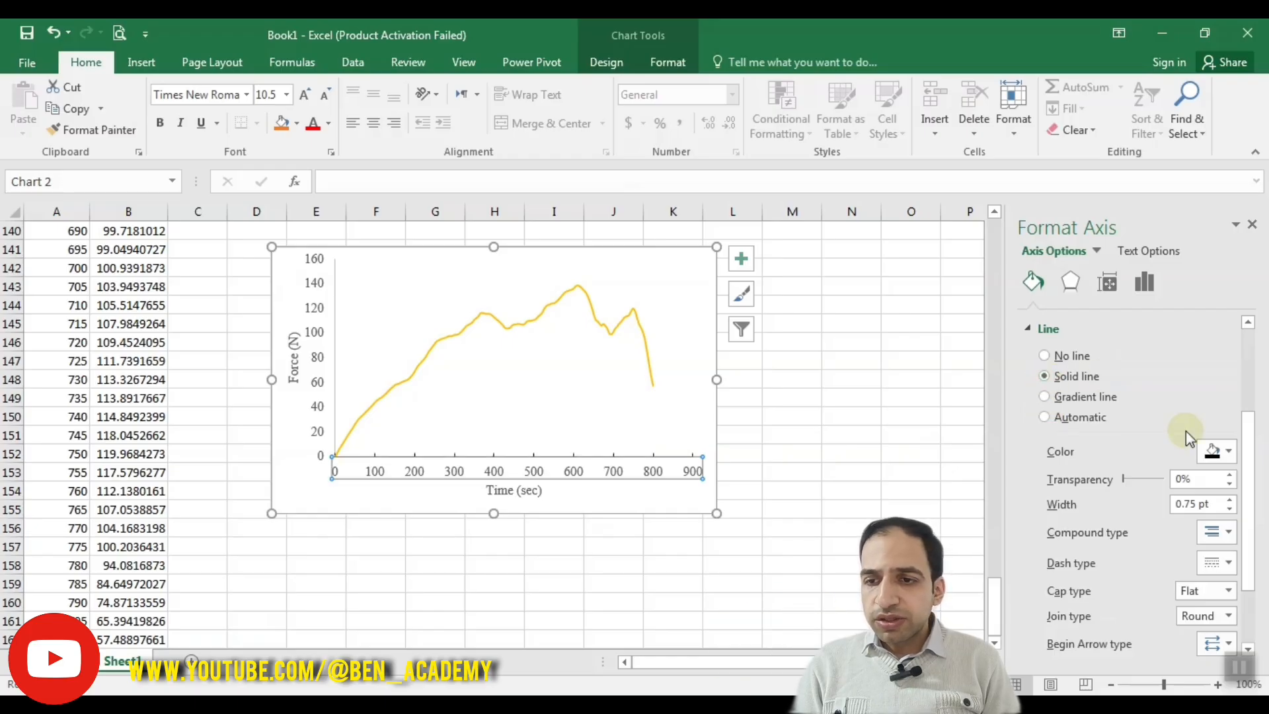
{"action": "left_click", "coordinate": [1220, 500]}
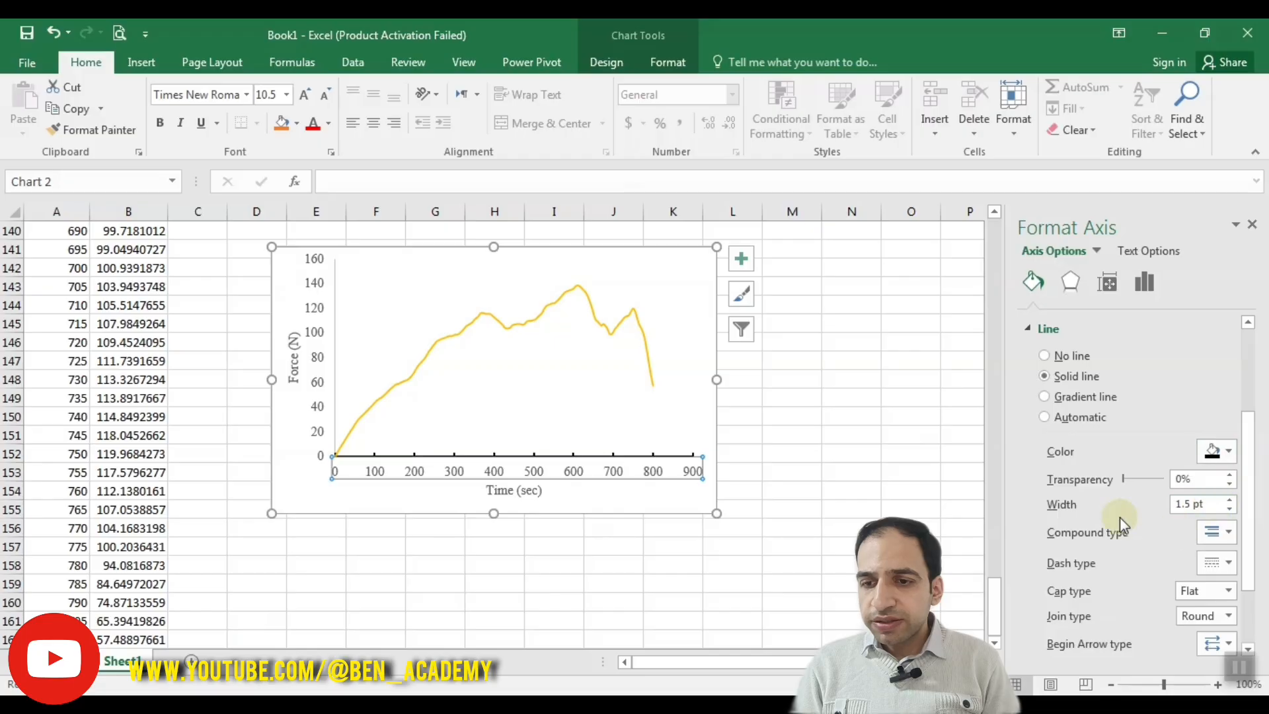
Step: Try a double-line compound type on the time axis, widen its line to 2 pt and deselect the axis
{"action": "left_click", "coordinate": [1215, 534]}
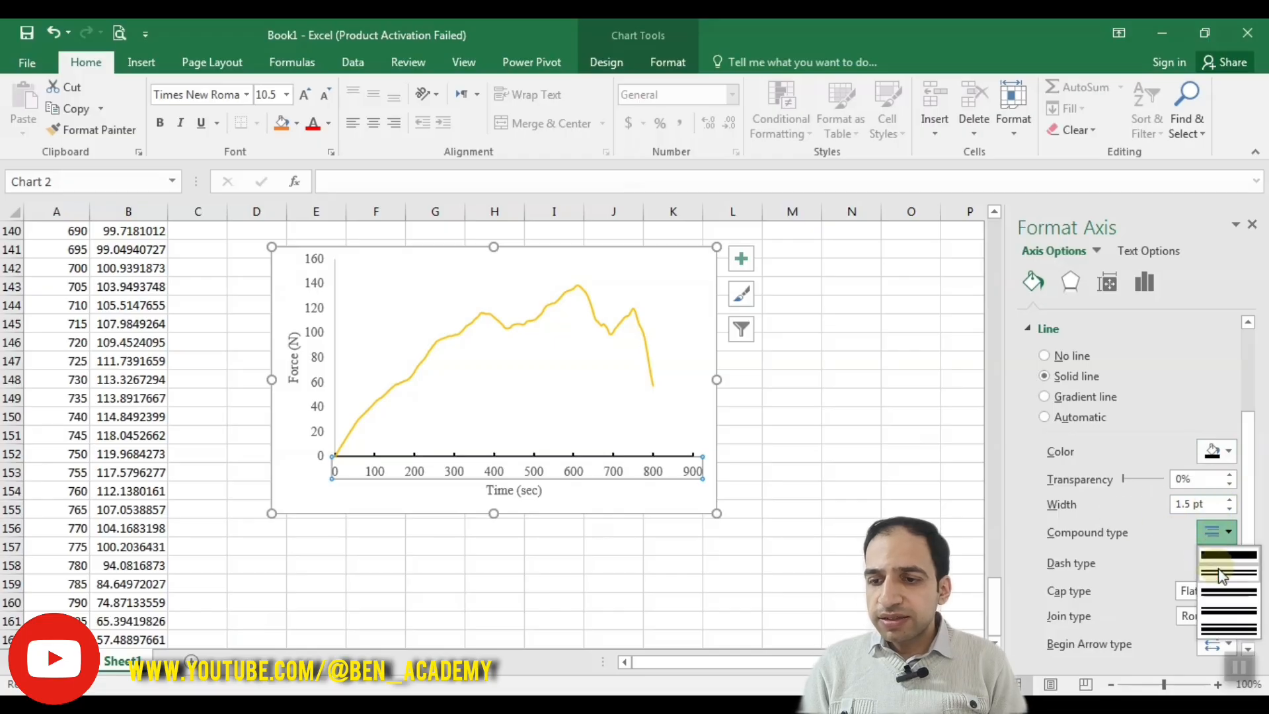
{"action": "left_click", "coordinate": [1228, 555]}
{"action": "left_click", "coordinate": [1229, 499]}
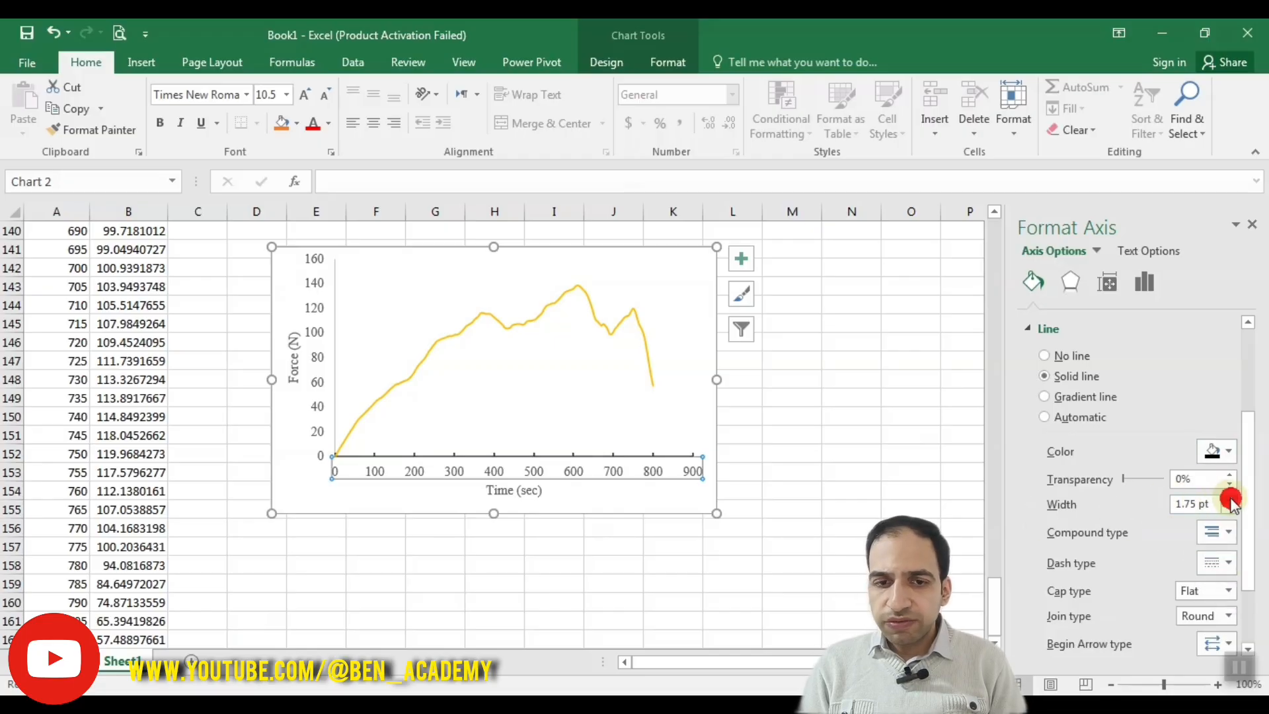
{"action": "left_click", "coordinate": [1229, 498]}
{"action": "left_click", "coordinate": [529, 506]}
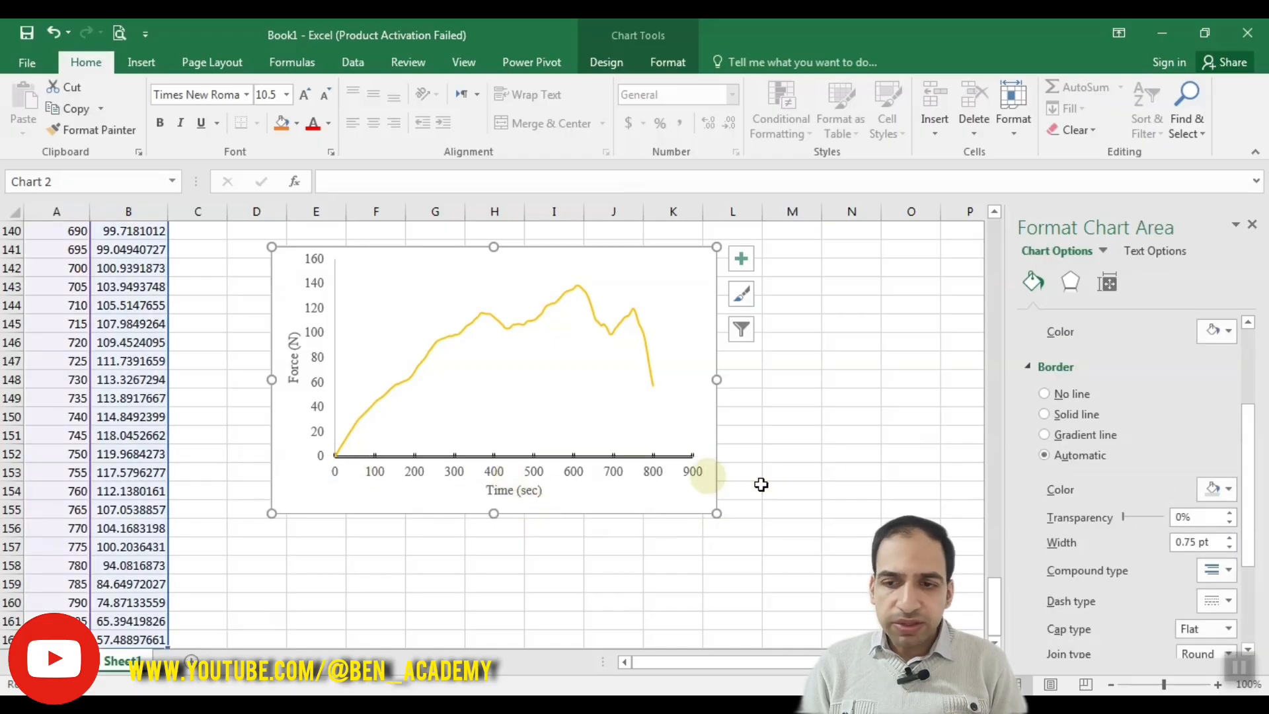
Step: Apply the single-line compound type to the chart area border, reselect the time axis and set its line to the same type
{"action": "left_click", "coordinate": [1227, 572]}
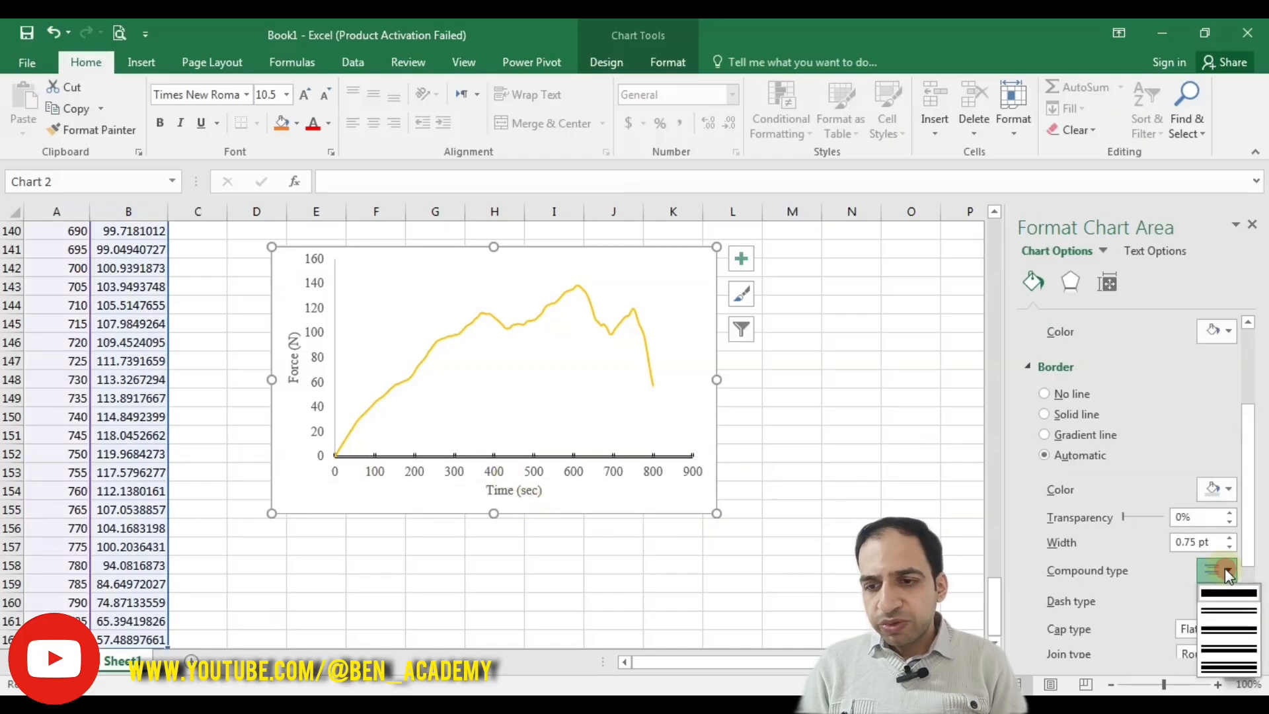
{"action": "left_click", "coordinate": [1228, 590]}
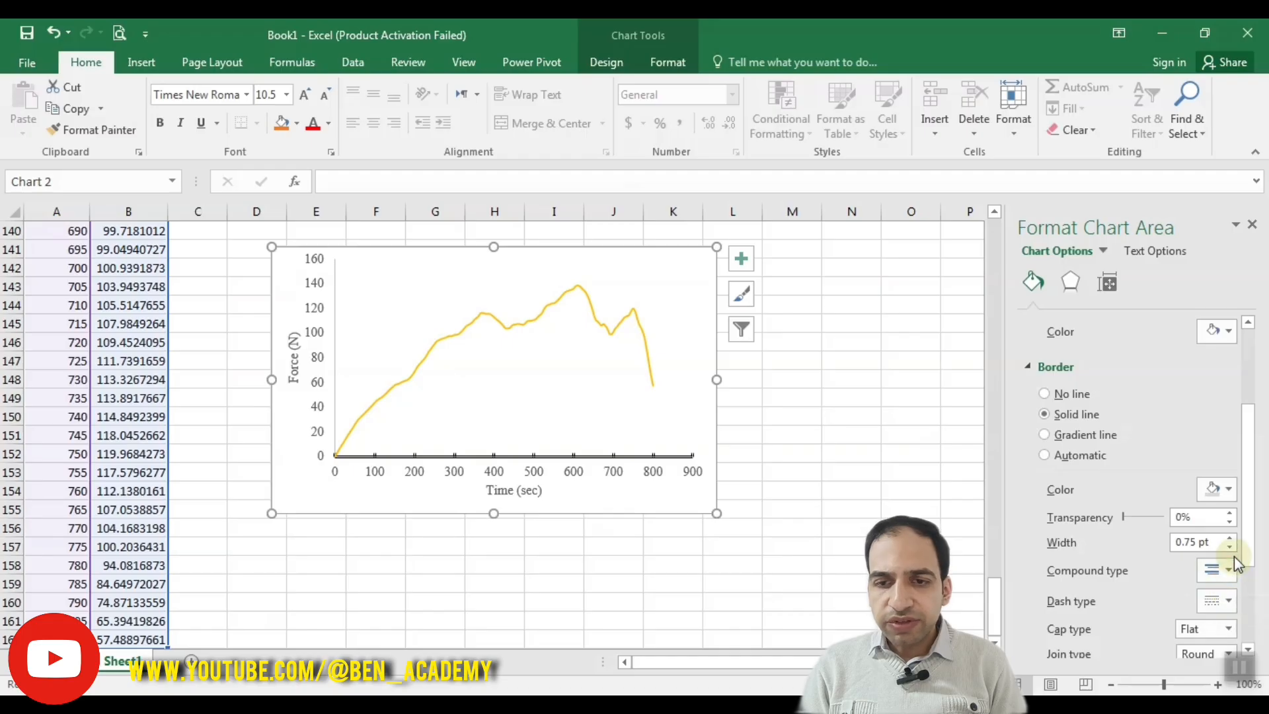
{"action": "left_click_drag", "start_coordinate": [1246, 529], "coordinate": [1247, 552]}
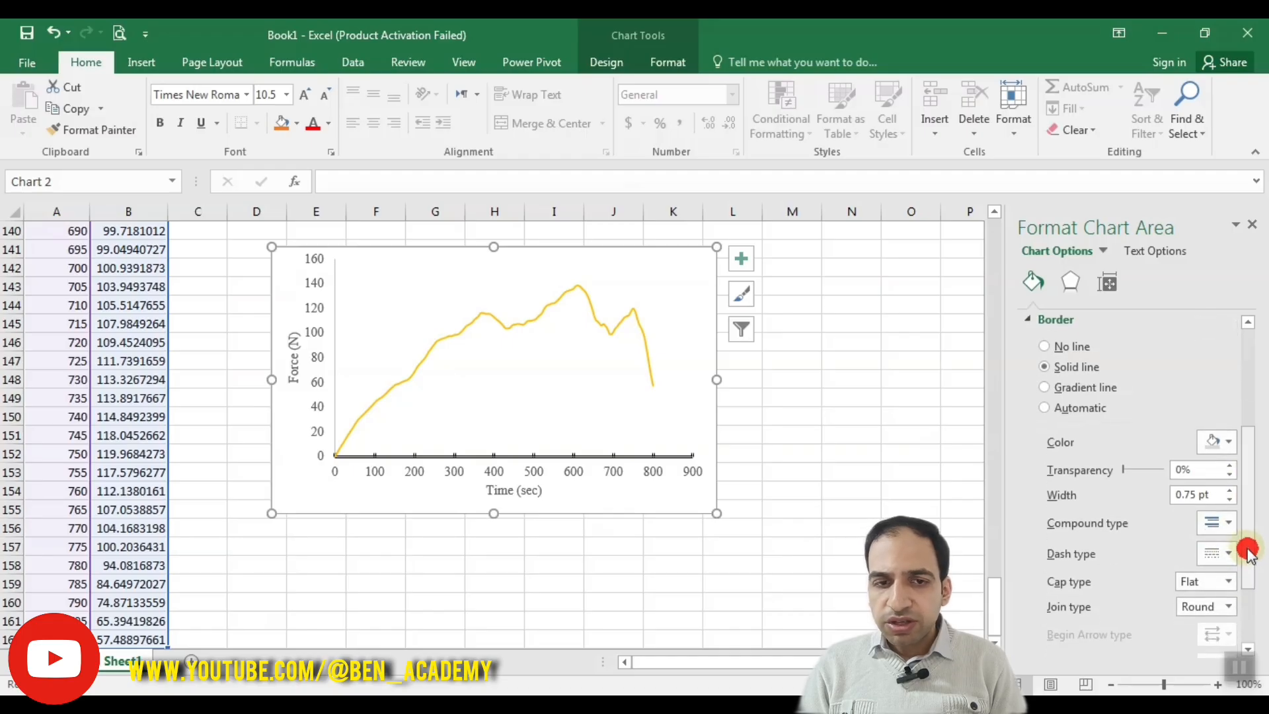
{"action": "left_click", "coordinate": [611, 477]}
{"action": "left_click", "coordinate": [1219, 484]}
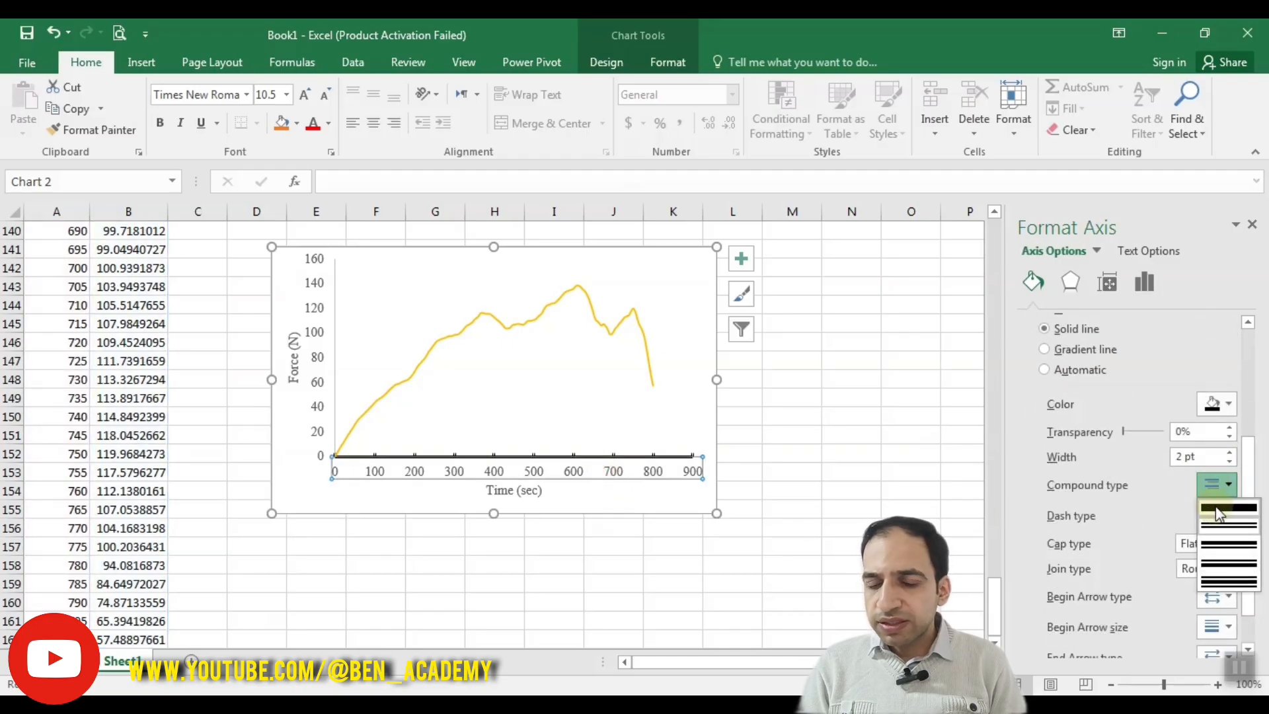
{"action": "left_click", "coordinate": [1216, 507]}
Step: Look through the dash types and try the Square and Round cap types on the time axis line
{"action": "left_click", "coordinate": [1224, 515]}
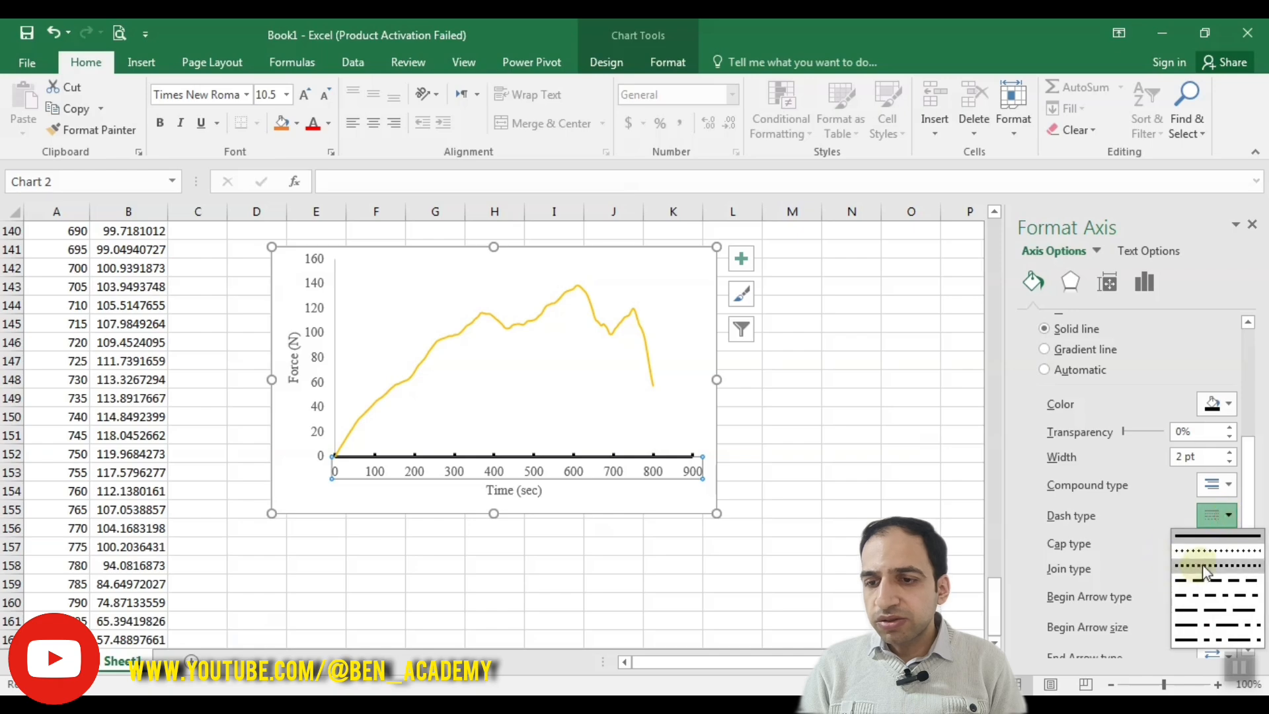
{"action": "left_click", "coordinate": [1127, 527]}
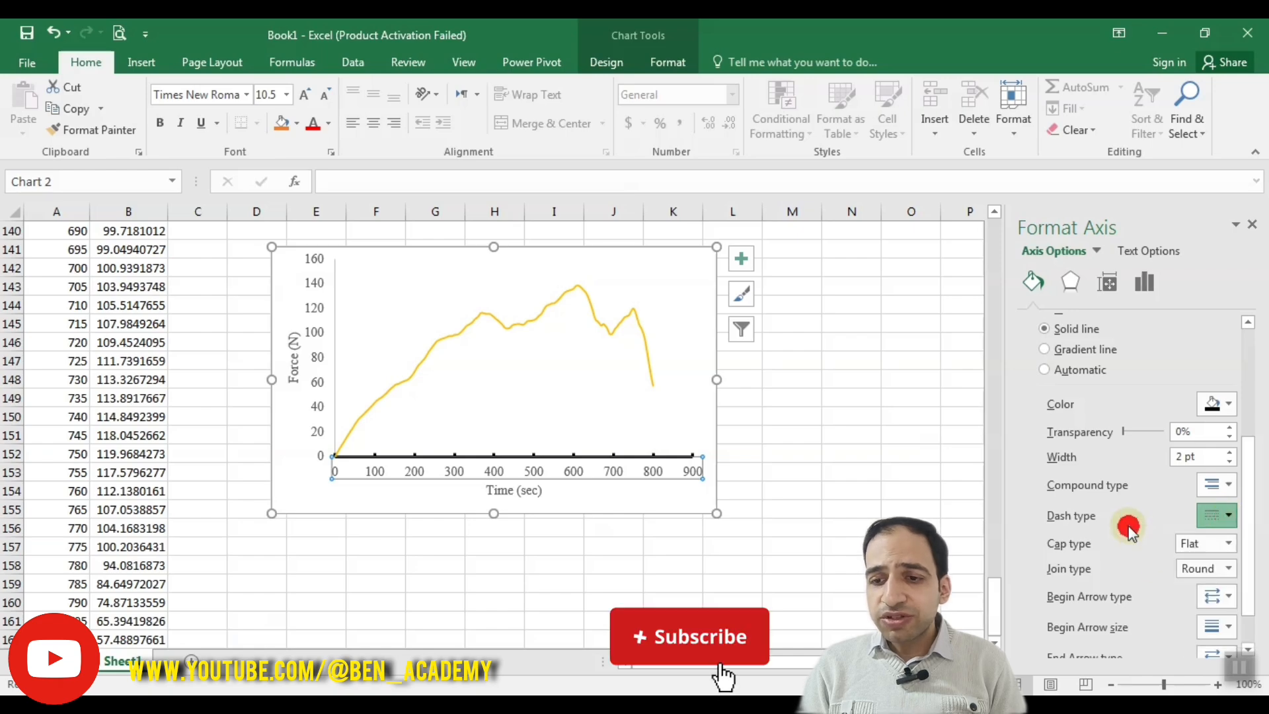
{"action": "left_click", "coordinate": [1220, 543]}
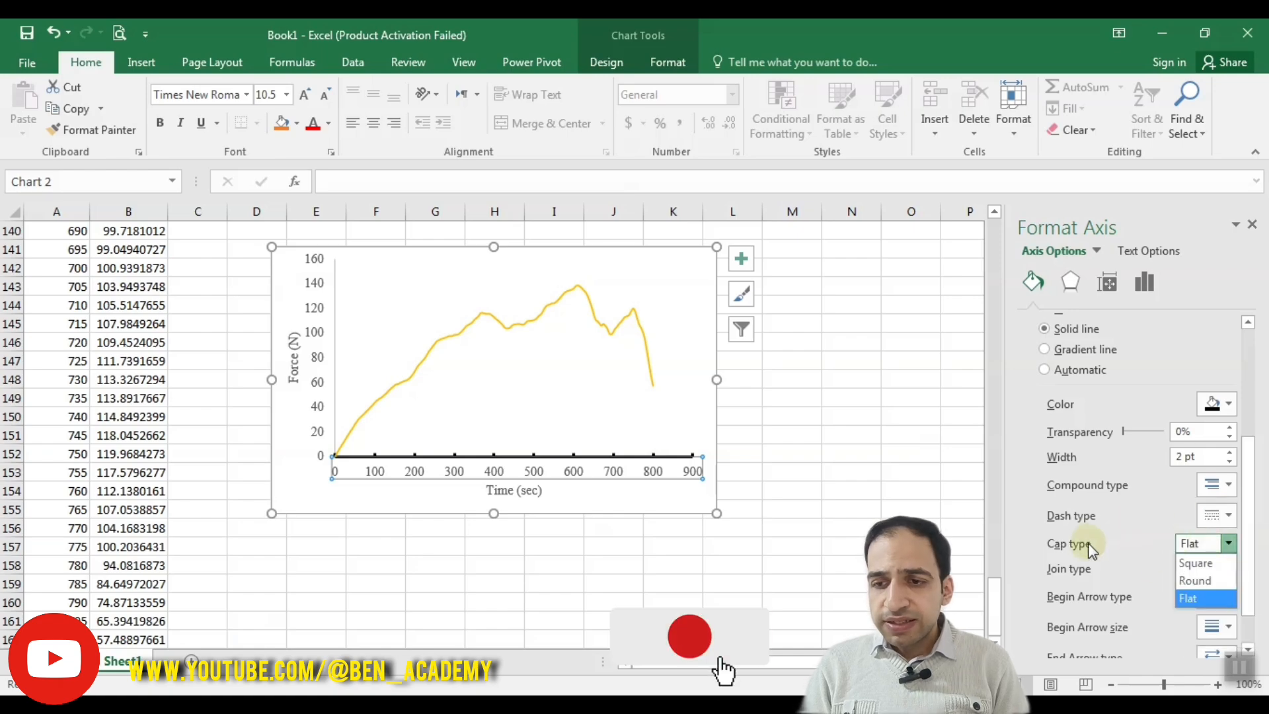
{"action": "left_click", "coordinate": [1194, 561]}
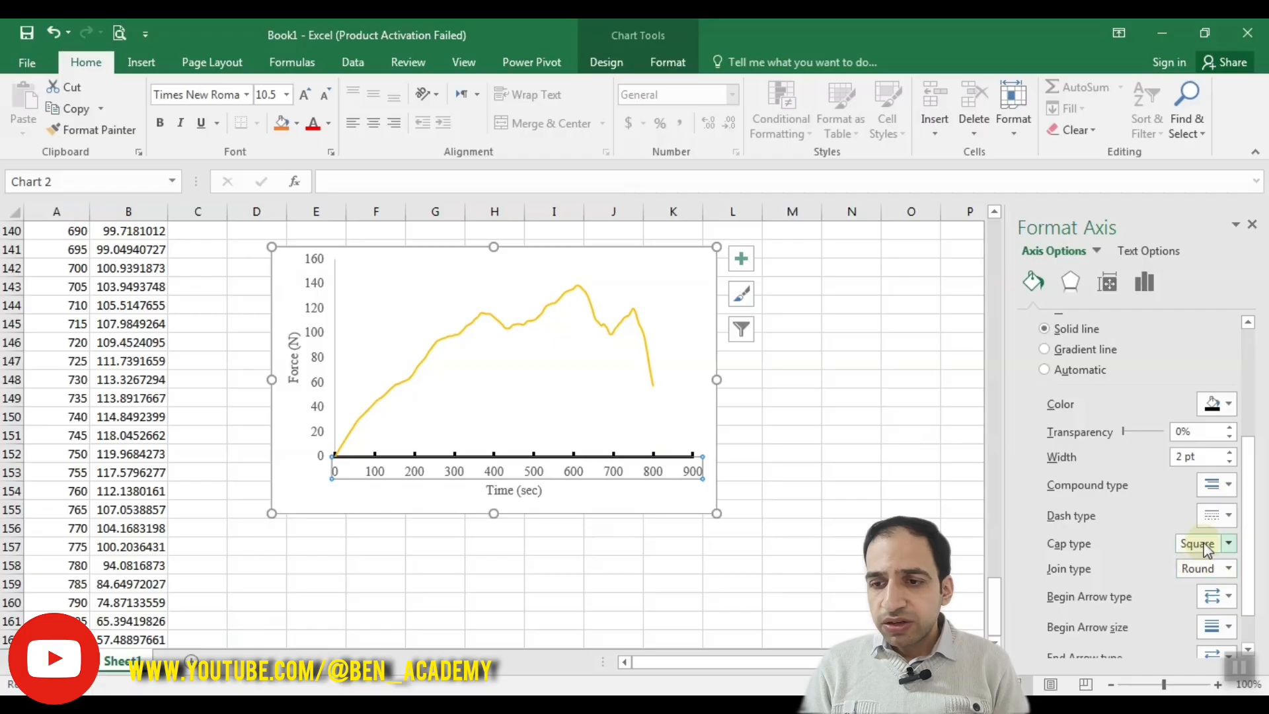
{"action": "left_click", "coordinate": [1197, 543]}
{"action": "left_click", "coordinate": [1197, 578]}
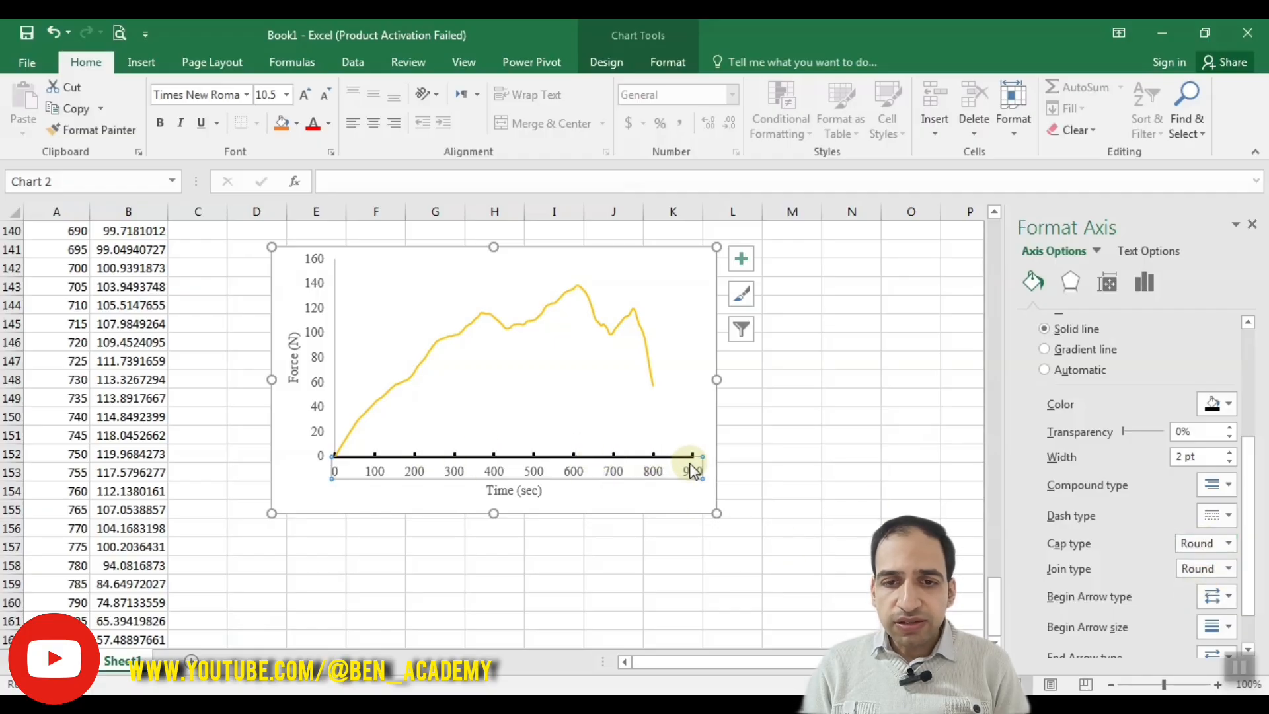
Step: Set the time axis line's cap type to Square, deselect it and zoom the sheet to 400% to inspect the line end
{"action": "left_click", "coordinate": [1227, 544]}
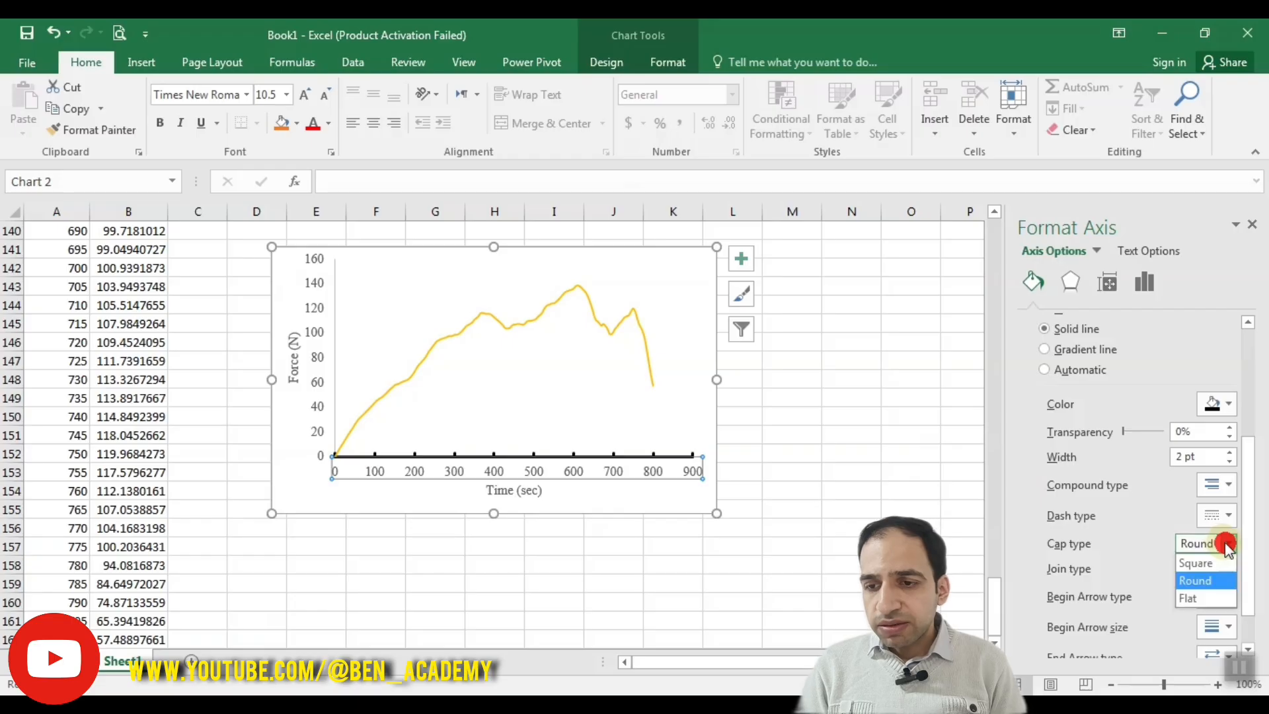
{"action": "left_click", "coordinate": [1214, 563]}
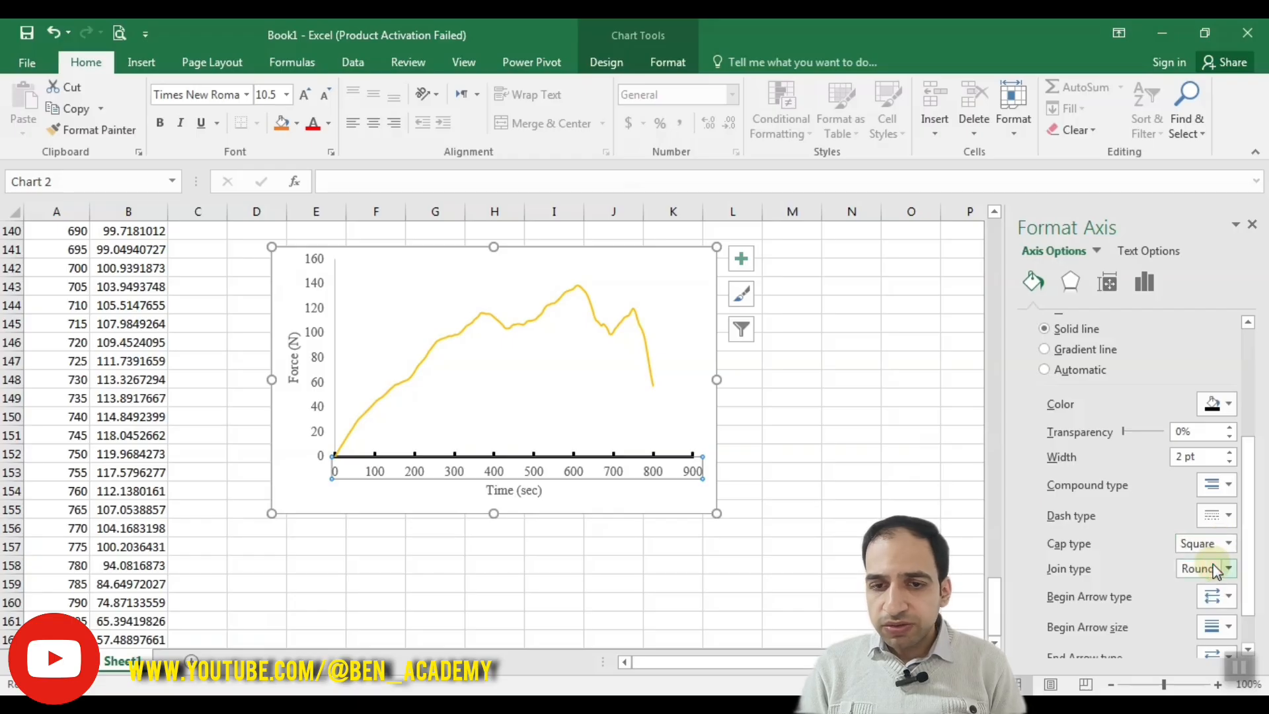
{"action": "left_click", "coordinate": [780, 490]}
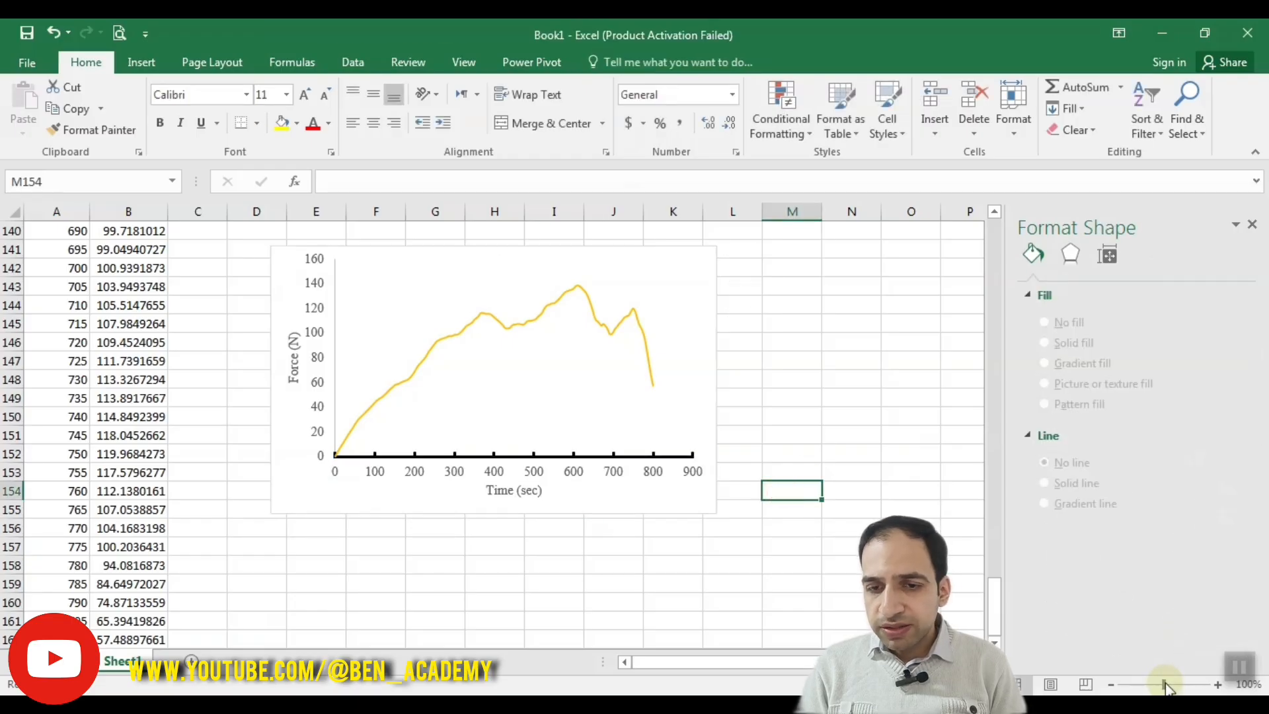
{"action": "left_click_drag", "start_coordinate": [1166, 688], "coordinate": [1208, 685]}
Step: Reselect the time axis and set its line's cap type to Round
{"action": "left_click", "coordinate": [267, 533]}
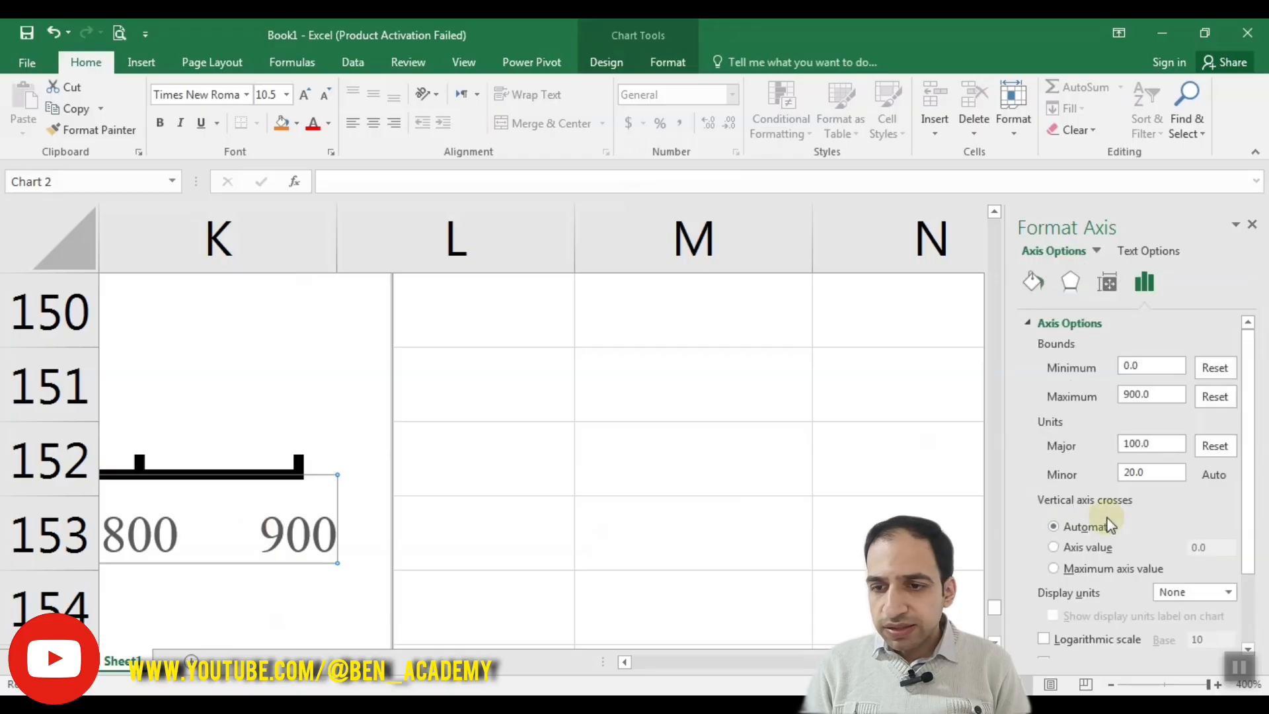
{"action": "left_click", "coordinate": [1033, 283]}
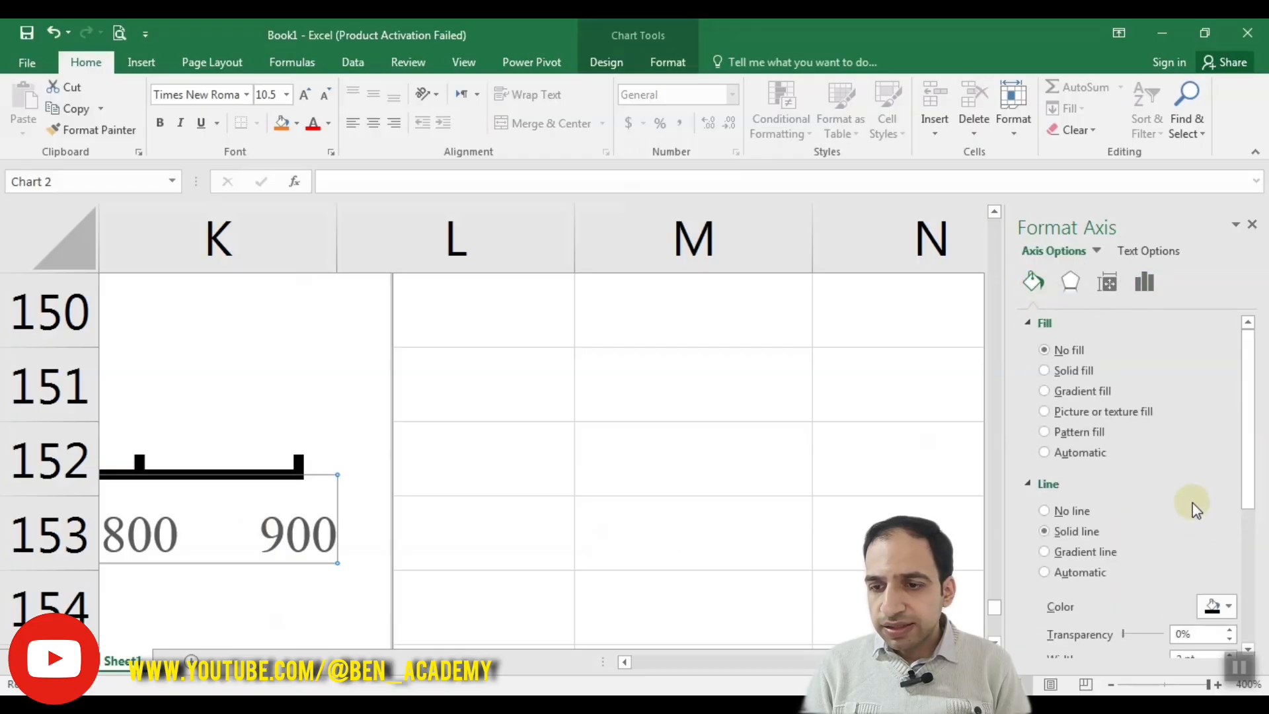
{"action": "left_click_drag", "start_coordinate": [1249, 438], "coordinate": [1254, 553]}
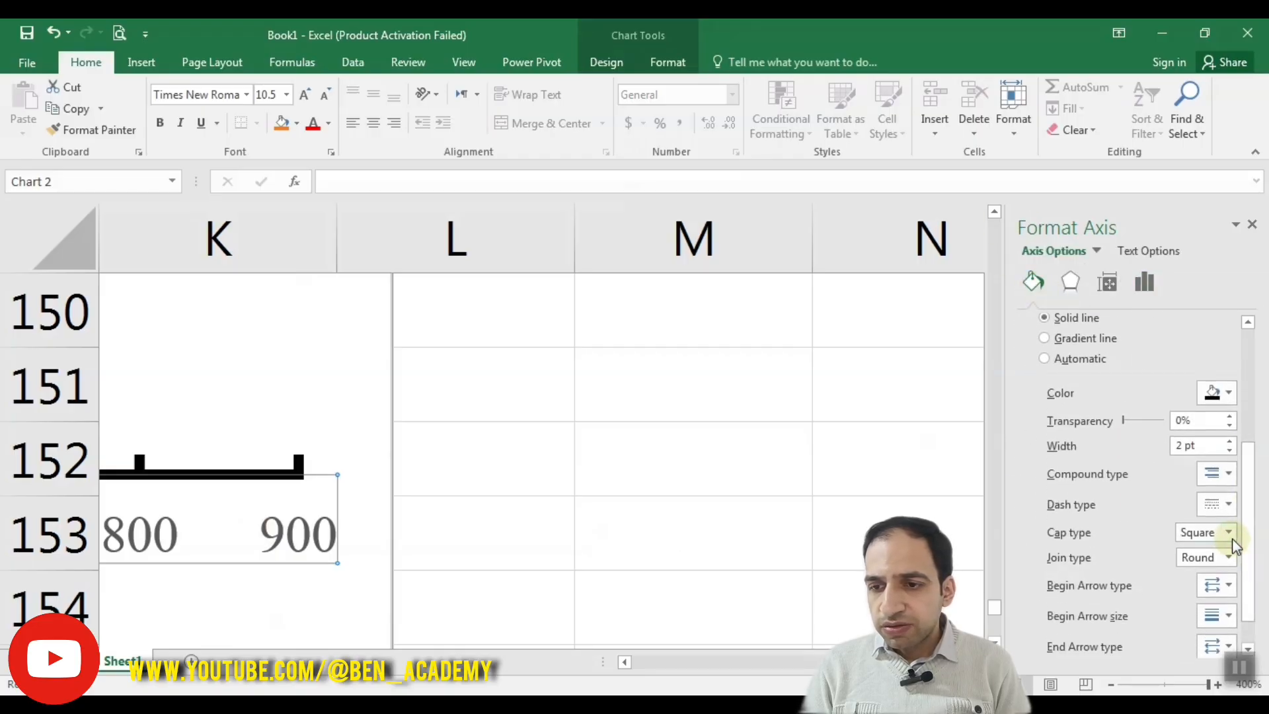
{"action": "left_click", "coordinate": [1229, 534]}
{"action": "left_click", "coordinate": [1196, 565]}
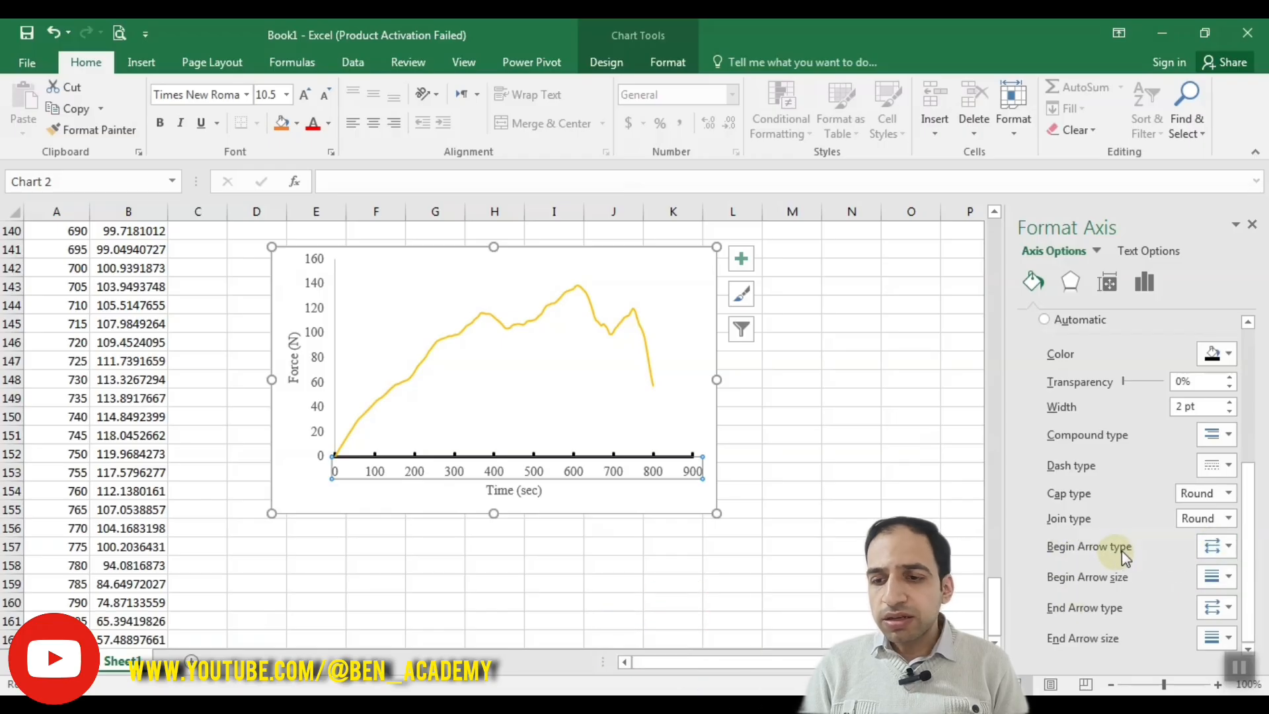
Step: Add a swept-back (stealth) arrowhead to the end of the time axis line and give it the largest end arrow size
{"action": "left_click", "coordinate": [1224, 605]}
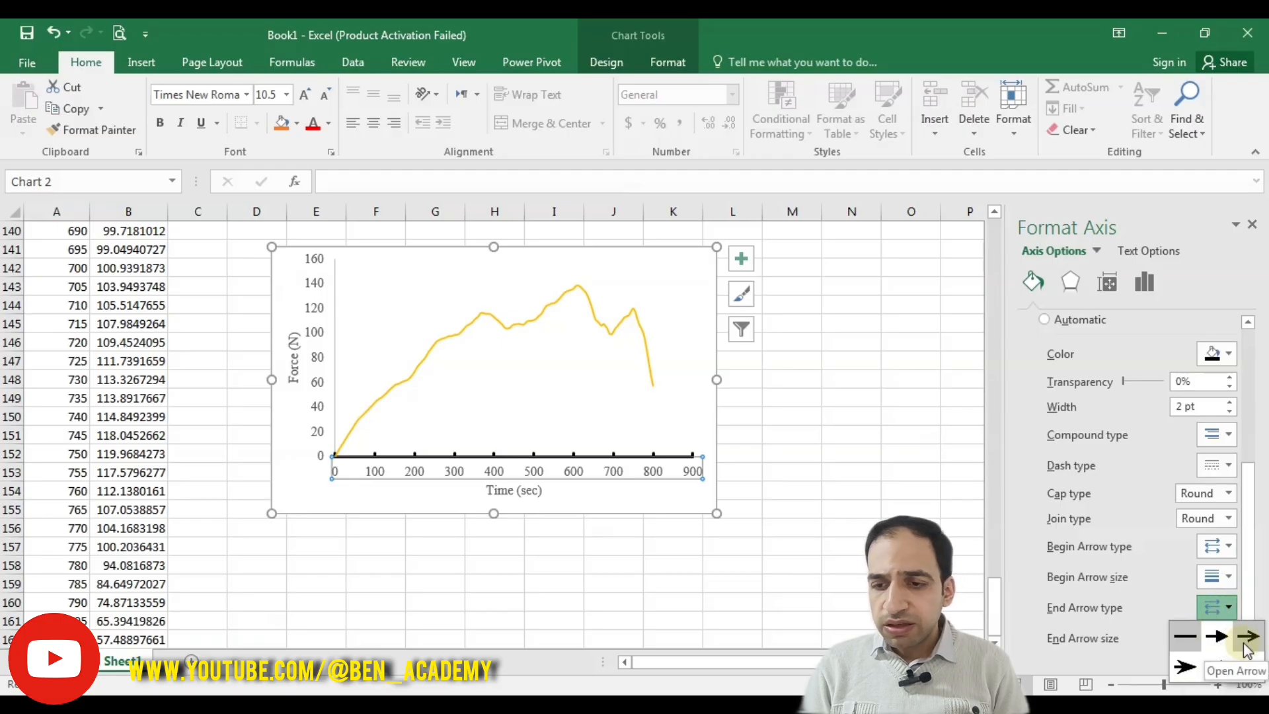
{"action": "left_click", "coordinate": [1185, 669]}
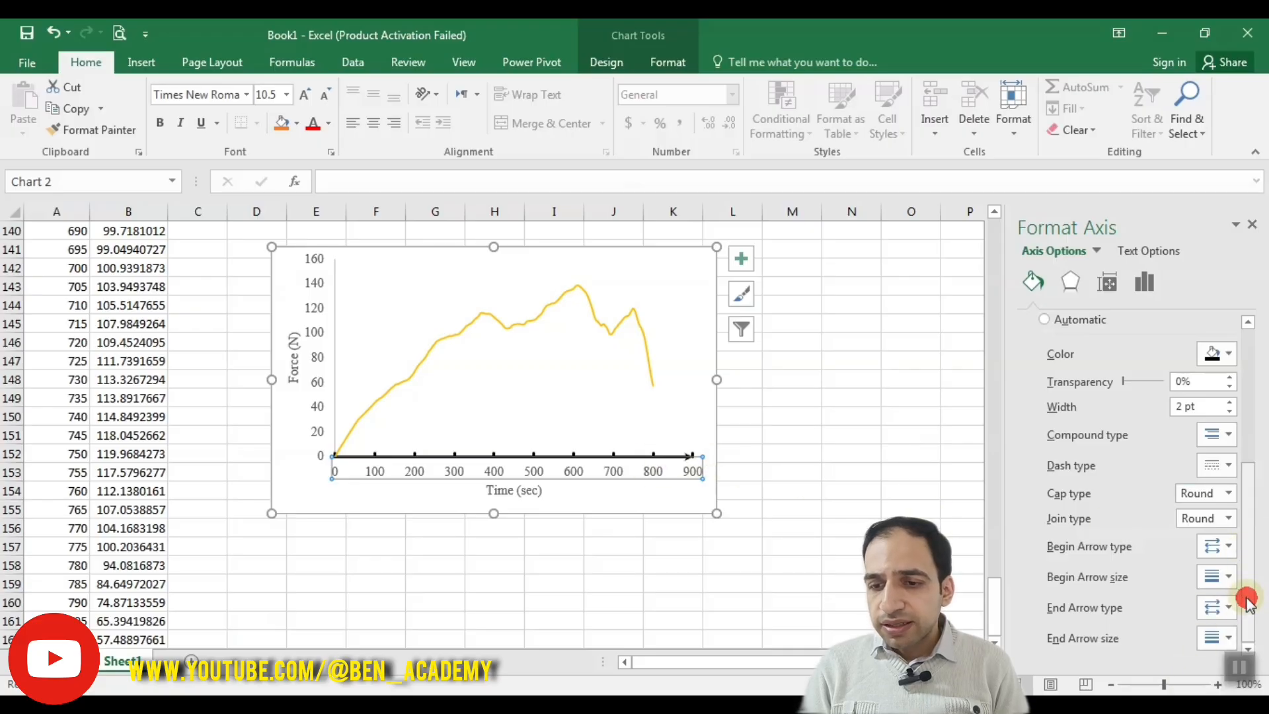
{"action": "left_click", "coordinate": [1215, 634]}
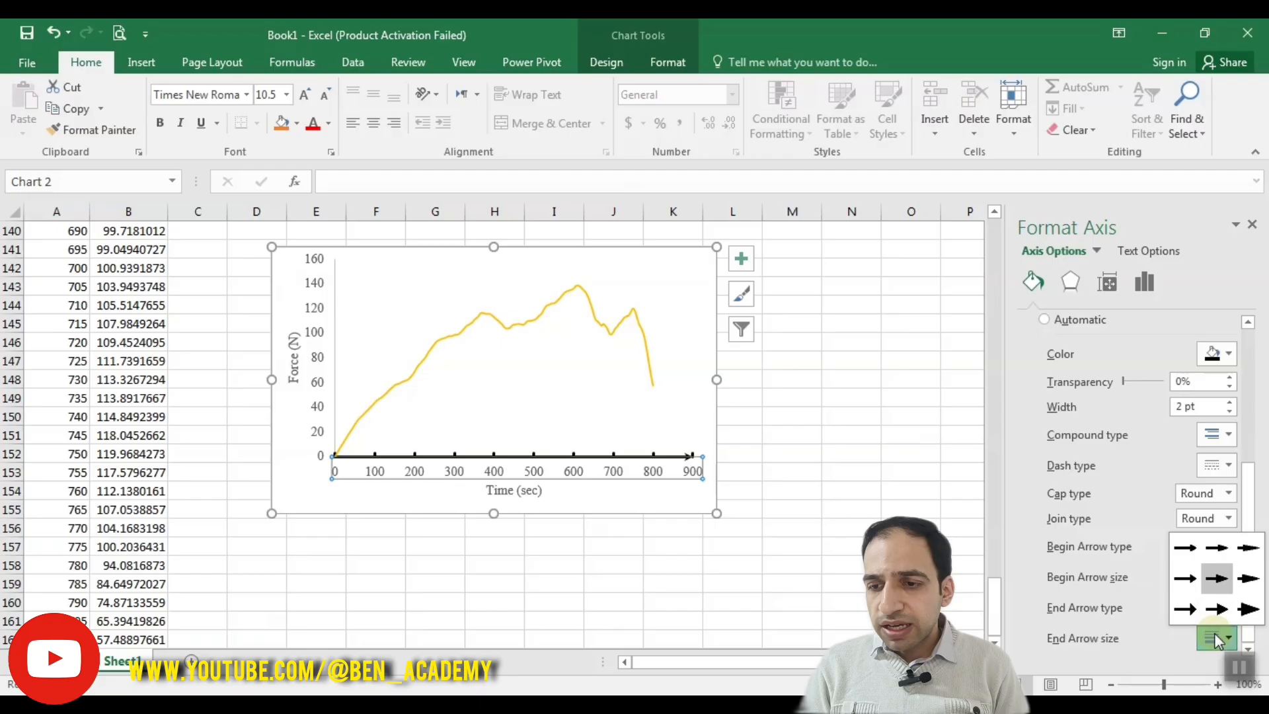
{"action": "left_click", "coordinate": [1245, 612]}
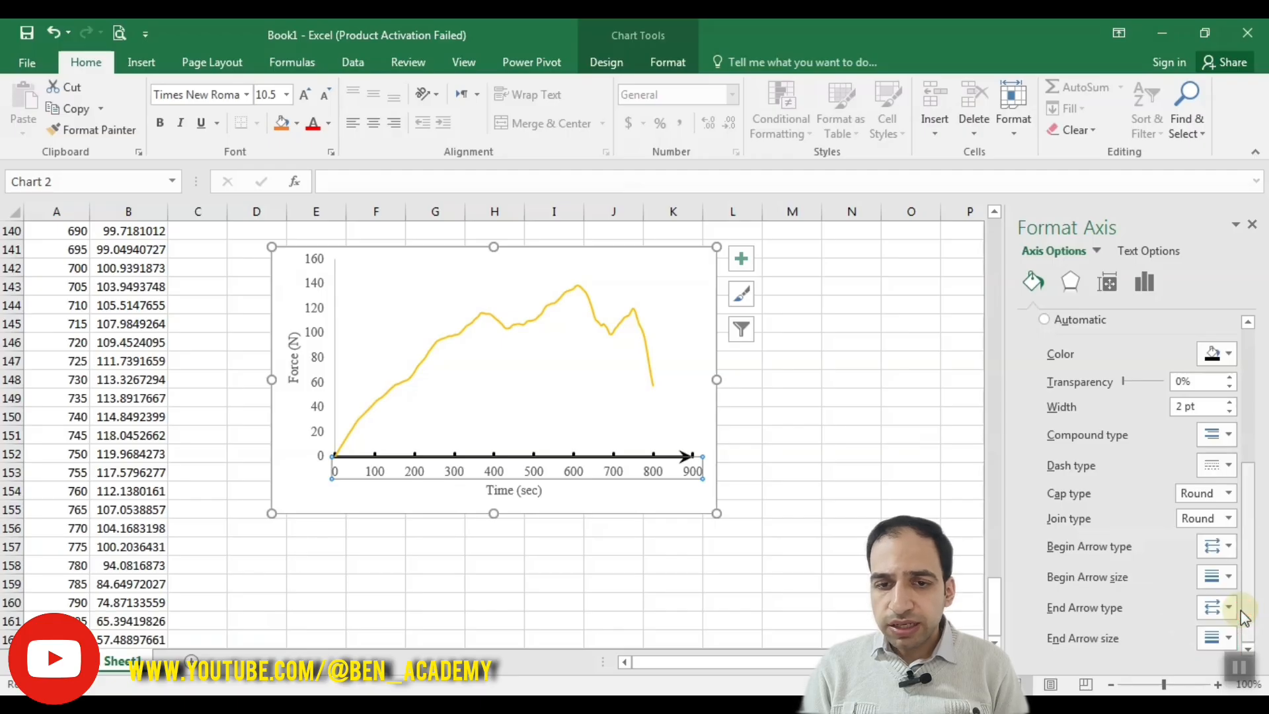
Step: Try the smallest end arrow size on the time axis line and restore the largest one
{"action": "left_click", "coordinate": [1228, 608]}
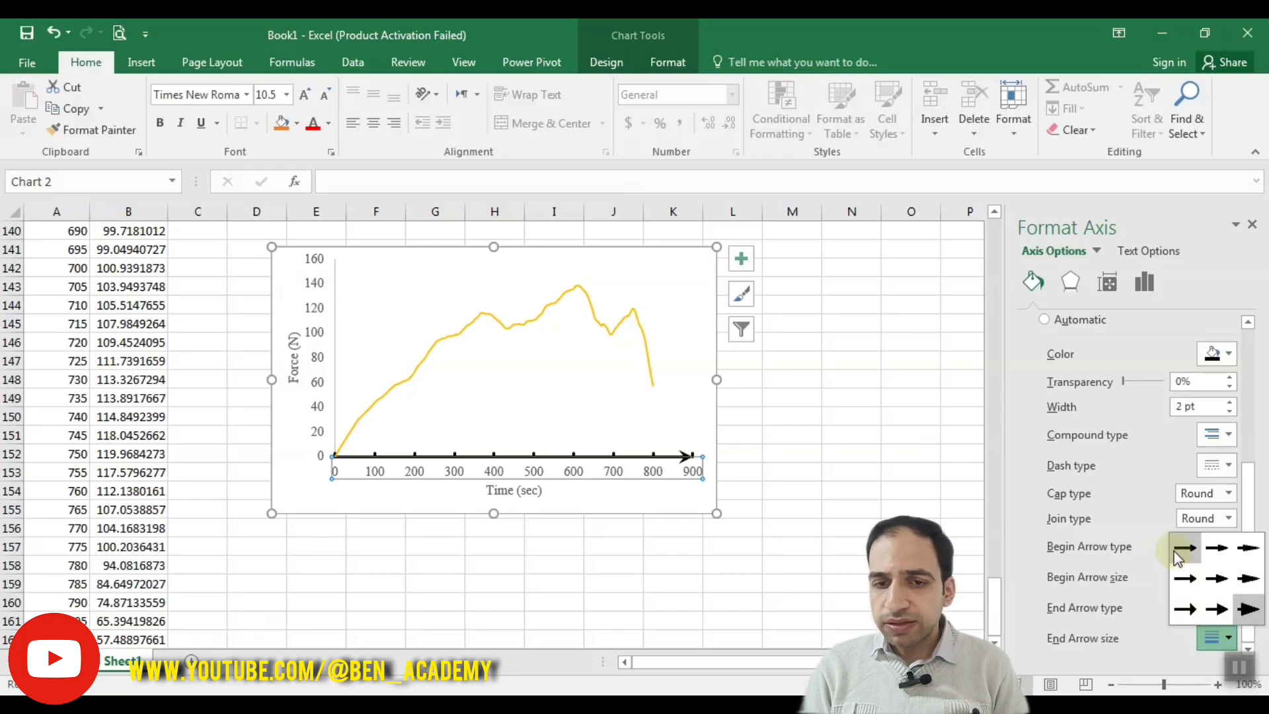
{"action": "left_click", "coordinate": [1175, 557]}
{"action": "left_click", "coordinate": [1214, 638]}
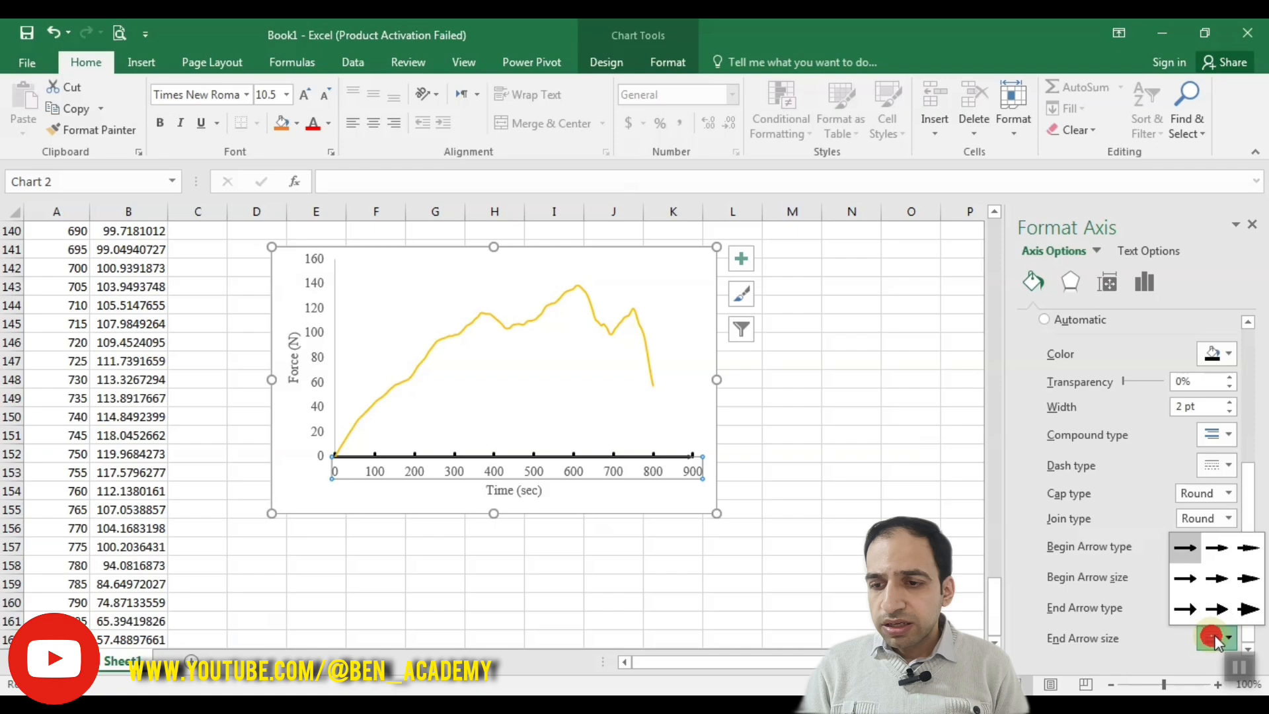
{"action": "left_click", "coordinate": [1245, 612]}
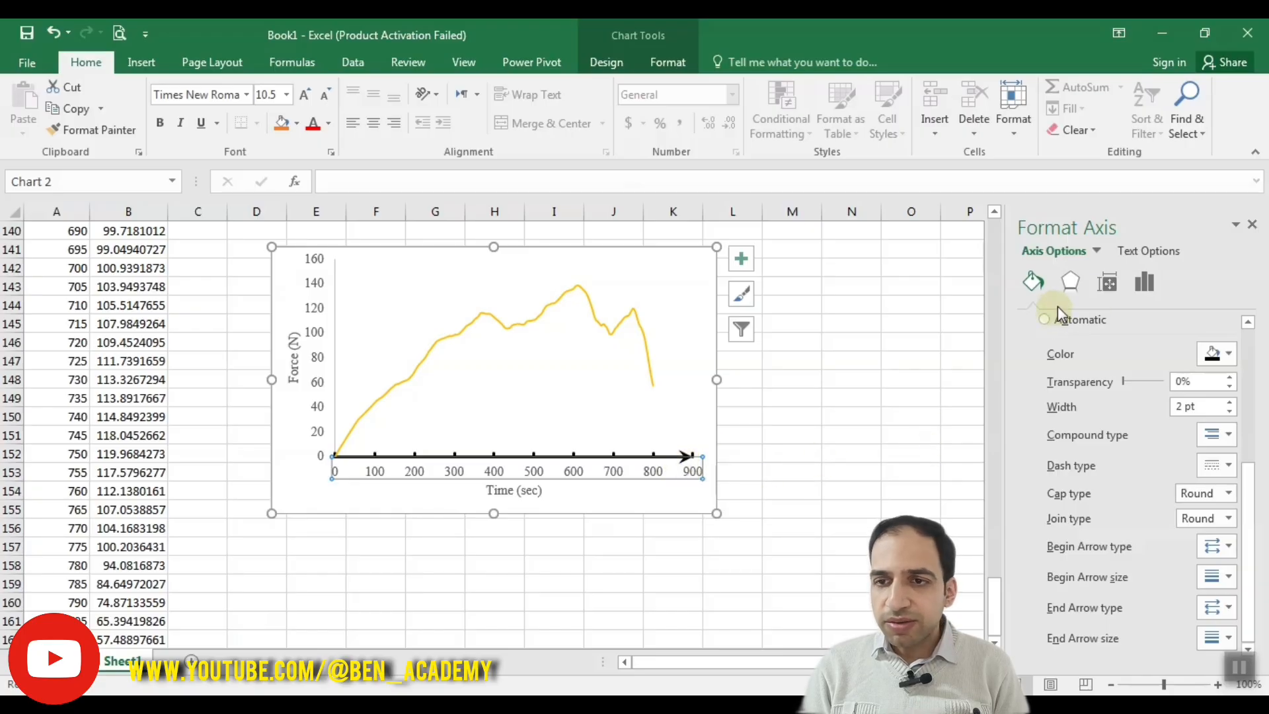
Step: Set the time axis's maximum bound to 850 and deselect the chart to check the result
{"action": "left_click", "coordinate": [1142, 281]}
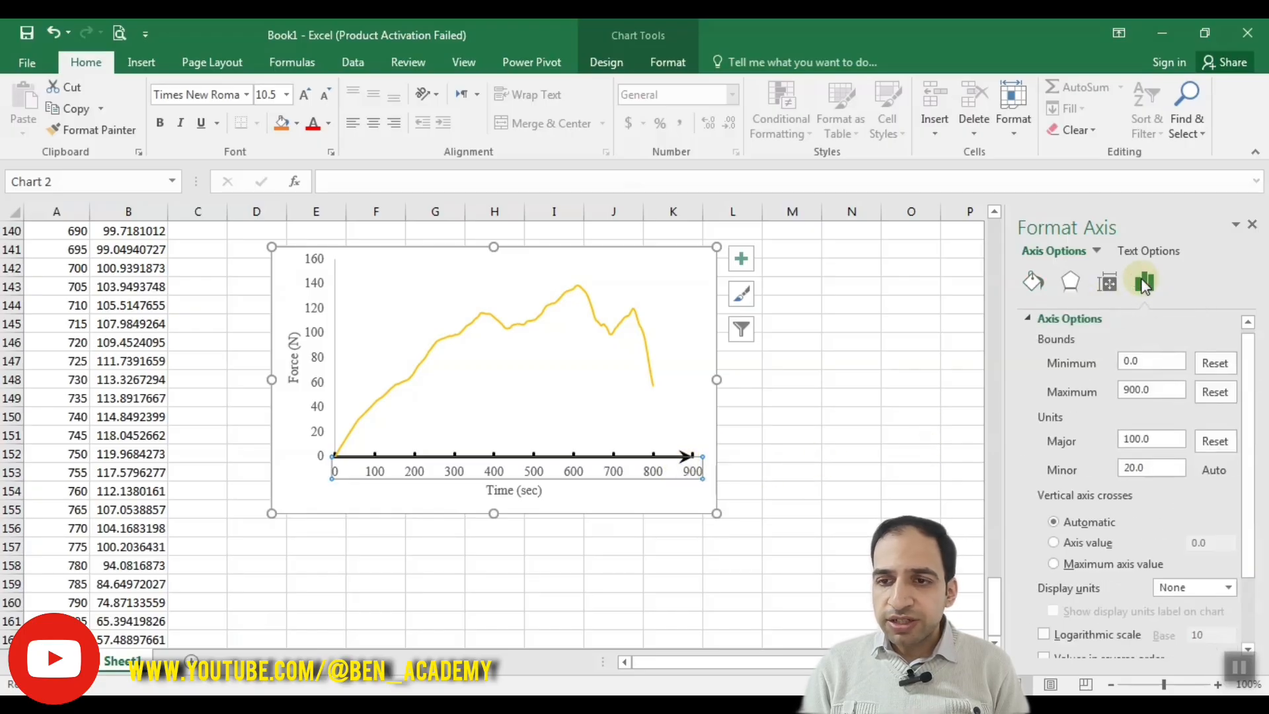
{"action": "left_click_drag", "start_coordinate": [1147, 390], "coordinate": [1105, 392]}
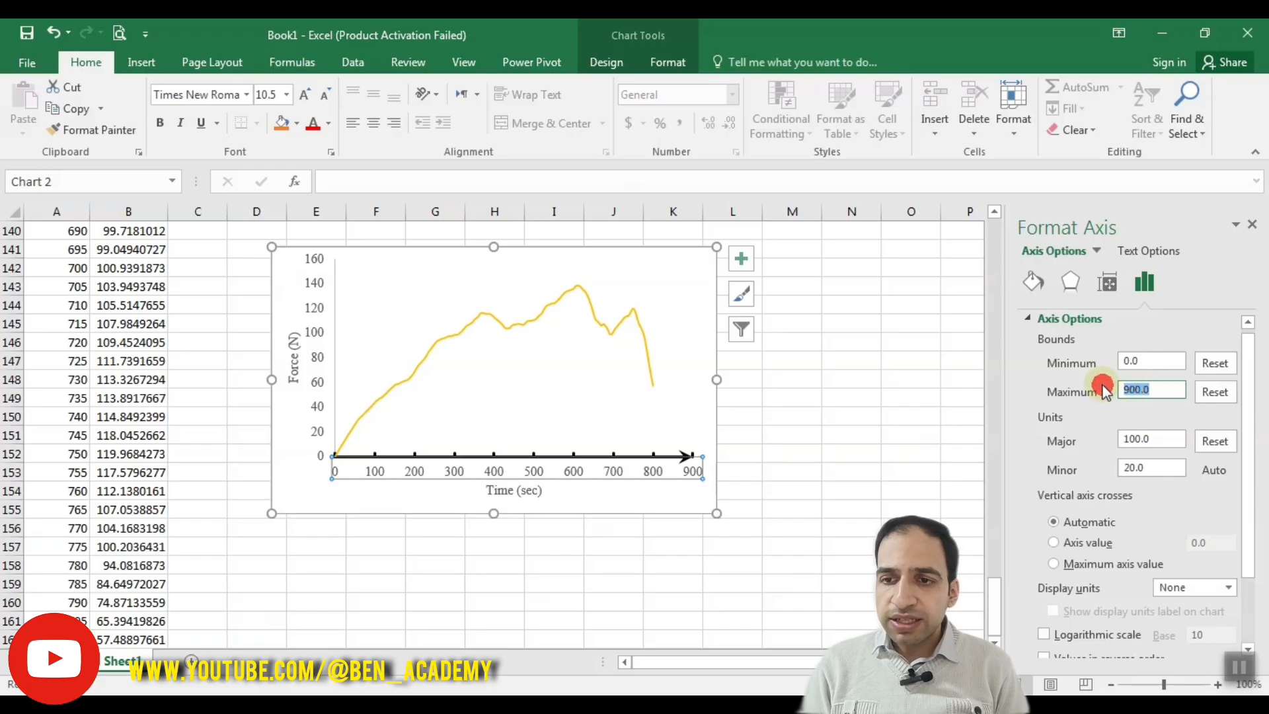
{"action": "type", "text": "850"}
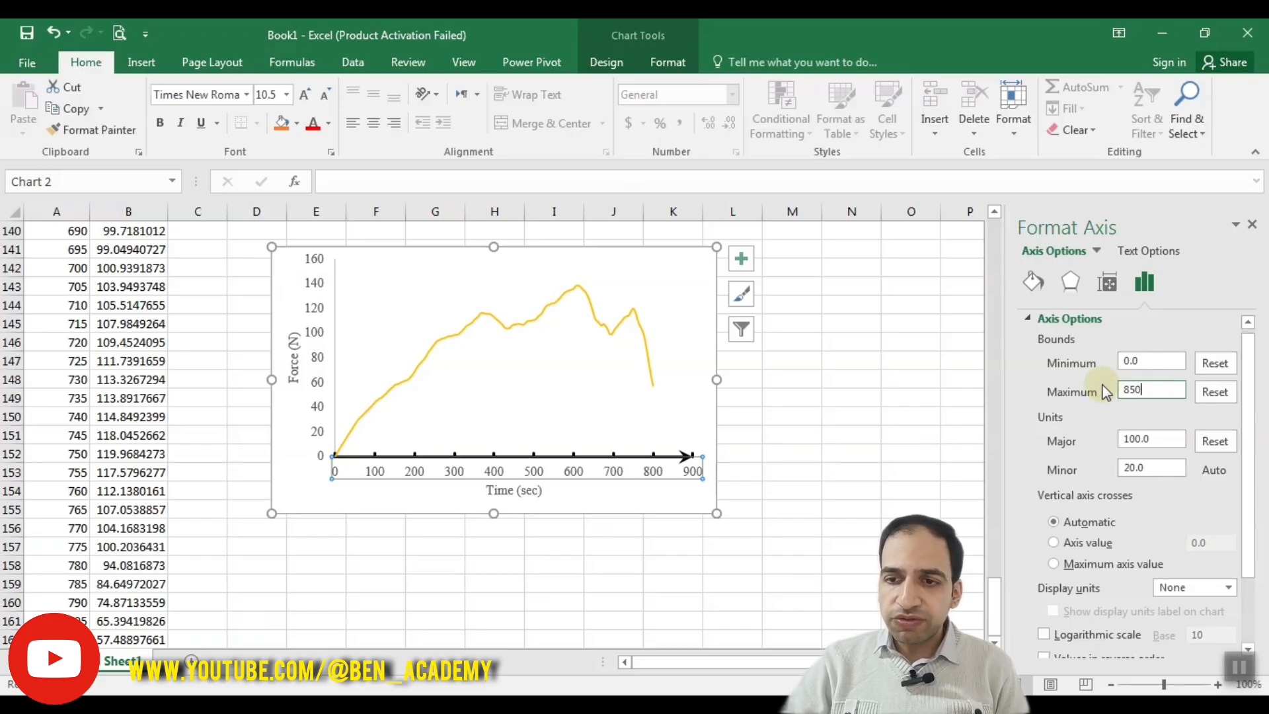
{"action": "key", "text": "Return"}
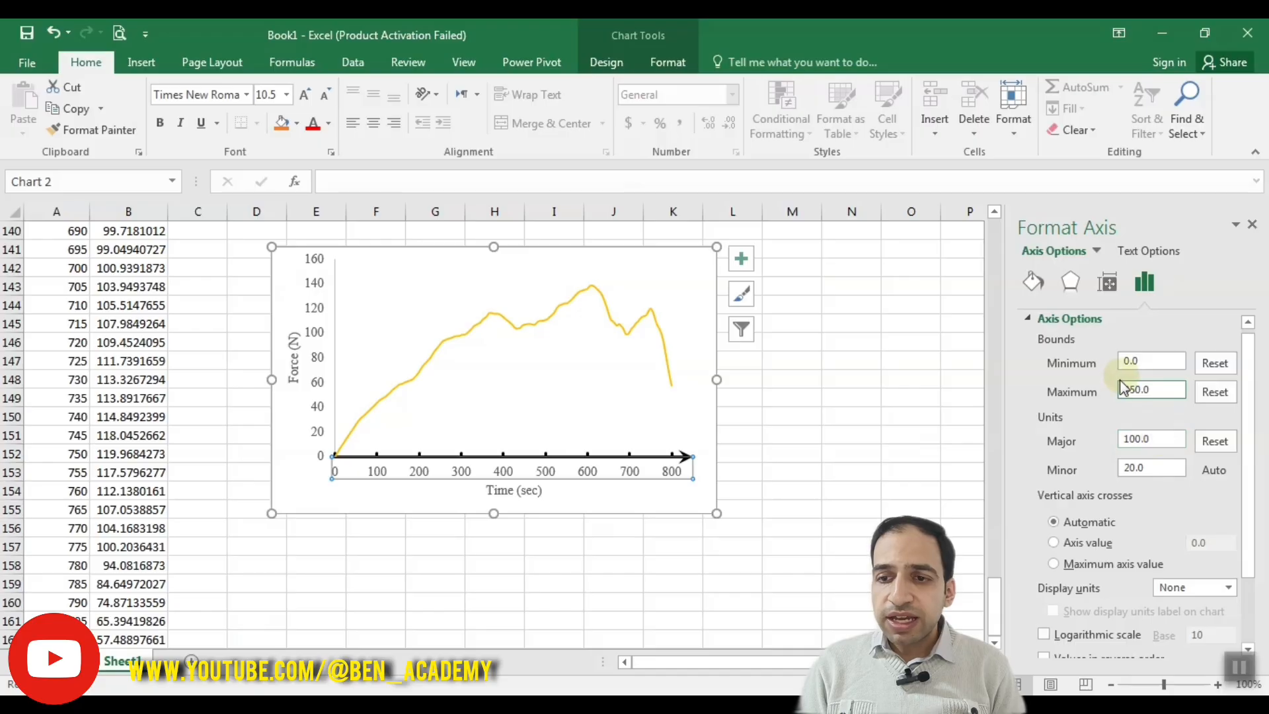
{"action": "left_click", "coordinate": [753, 526]}
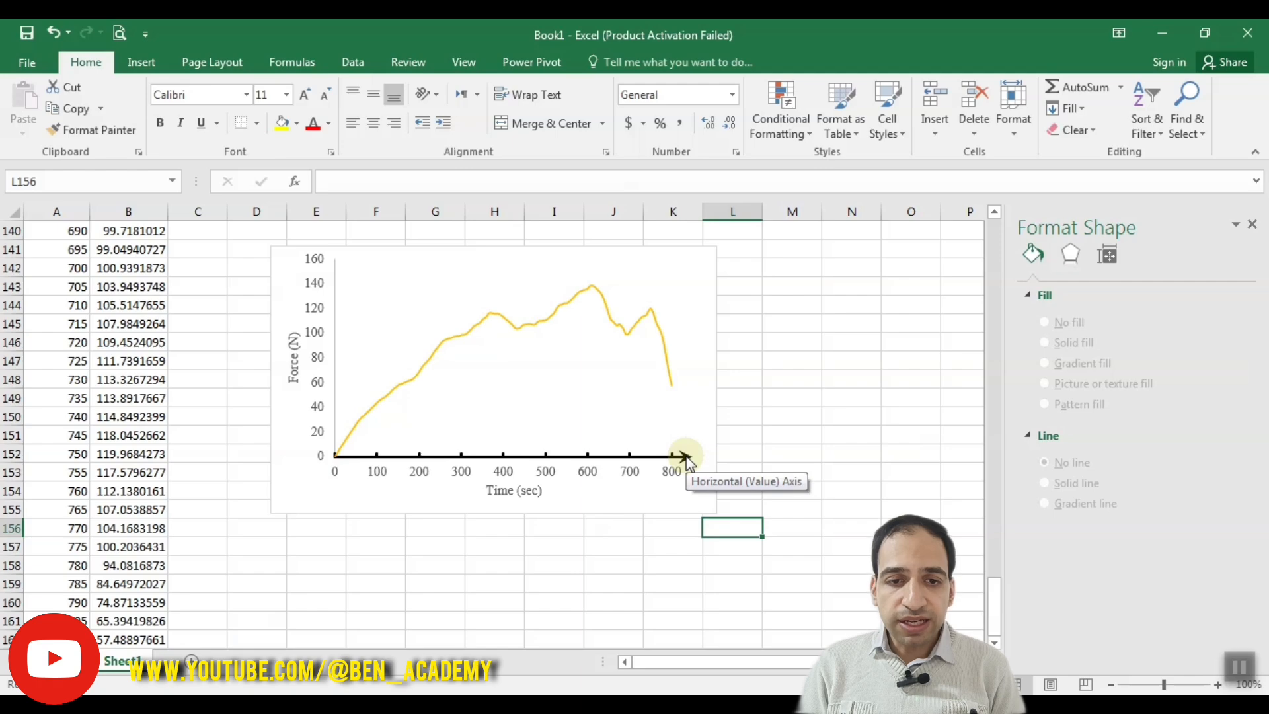
Step: Set the force axis's maximum bound to 140 and its minimum bound to 0
{"action": "left_click", "coordinate": [318, 382]}
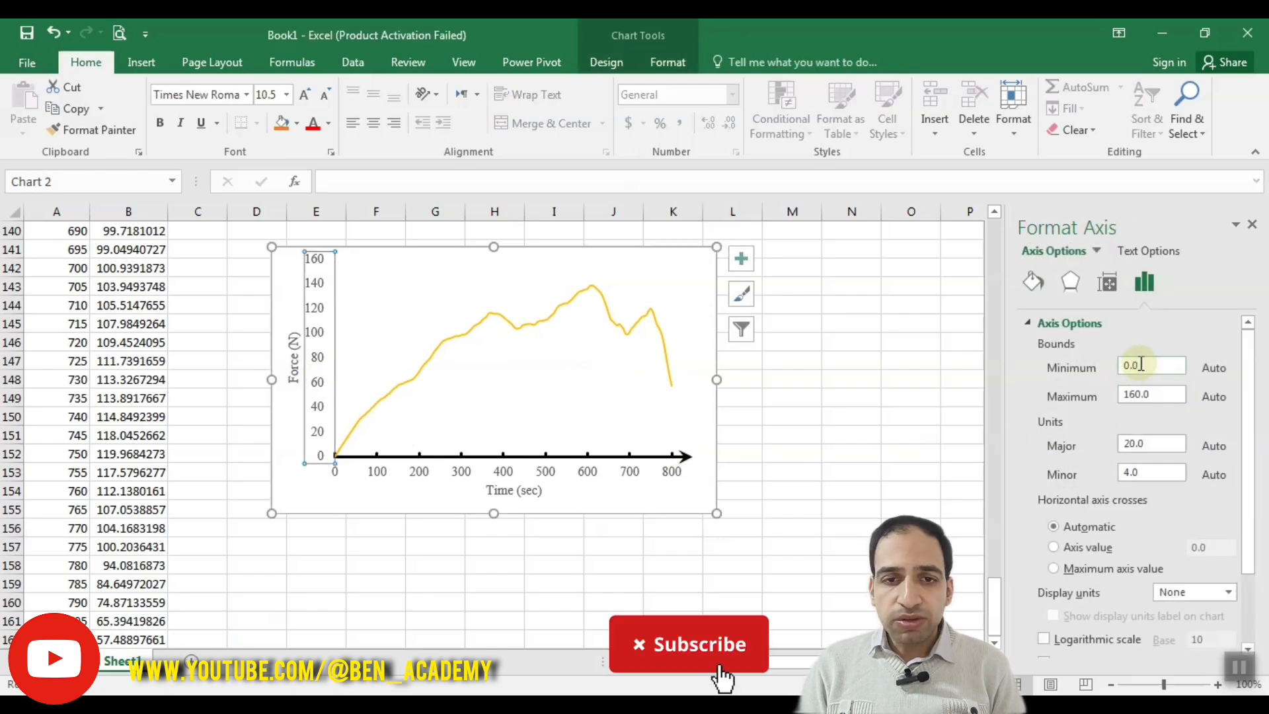
{"action": "left_click_drag", "start_coordinate": [1133, 394], "coordinate": [1099, 394]}
{"action": "type", "text": "1"}
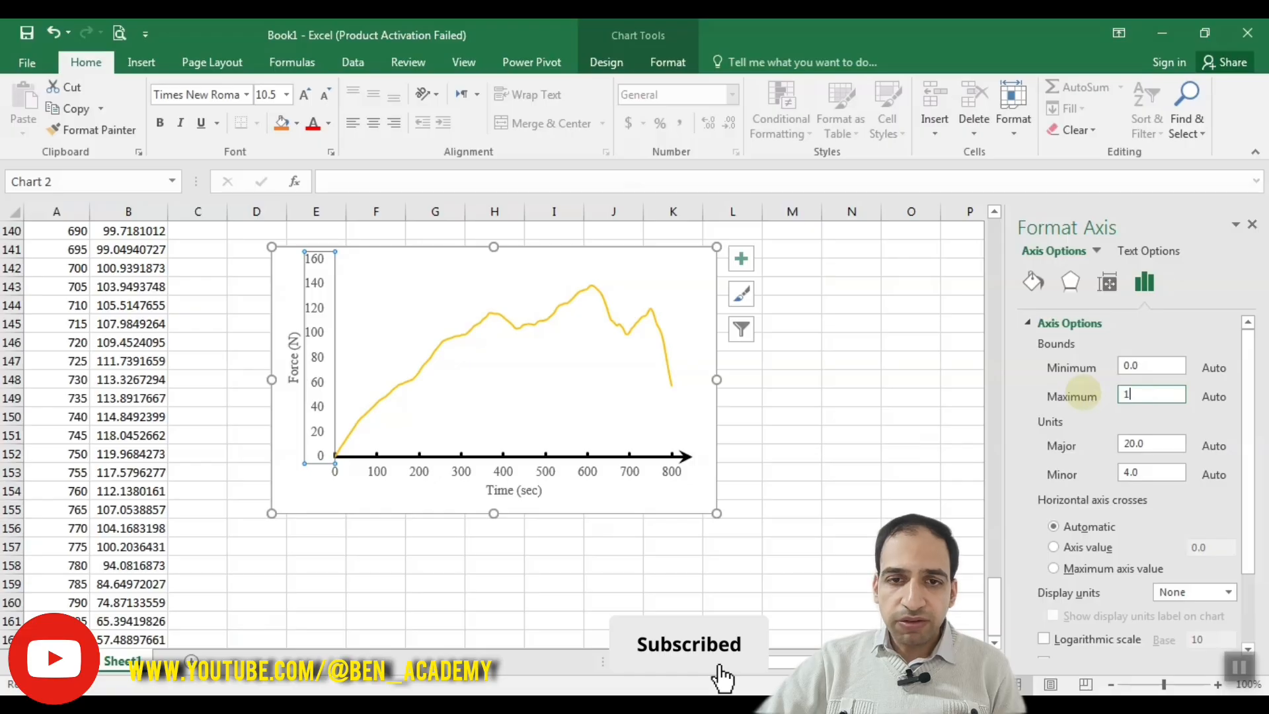
{"action": "type", "text": "40"}
{"action": "key", "text": "Return"}
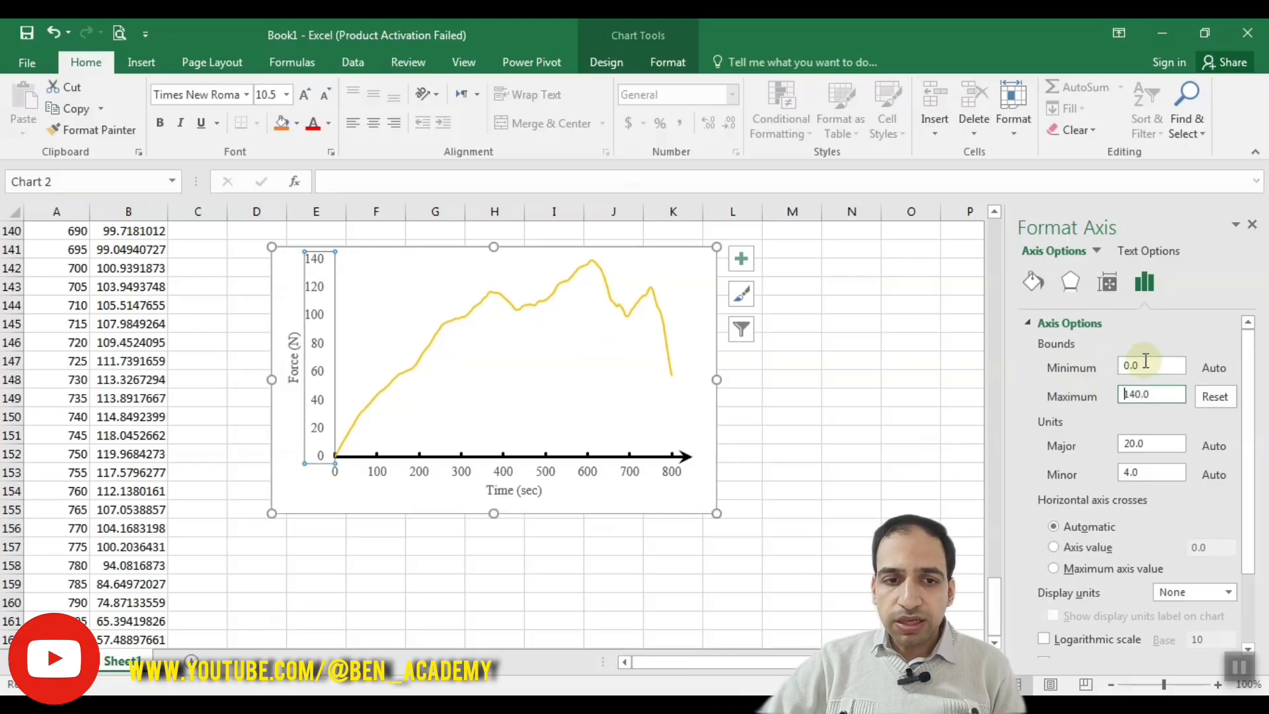
{"action": "left_click_drag", "start_coordinate": [1146, 362], "coordinate": [1099, 362]}
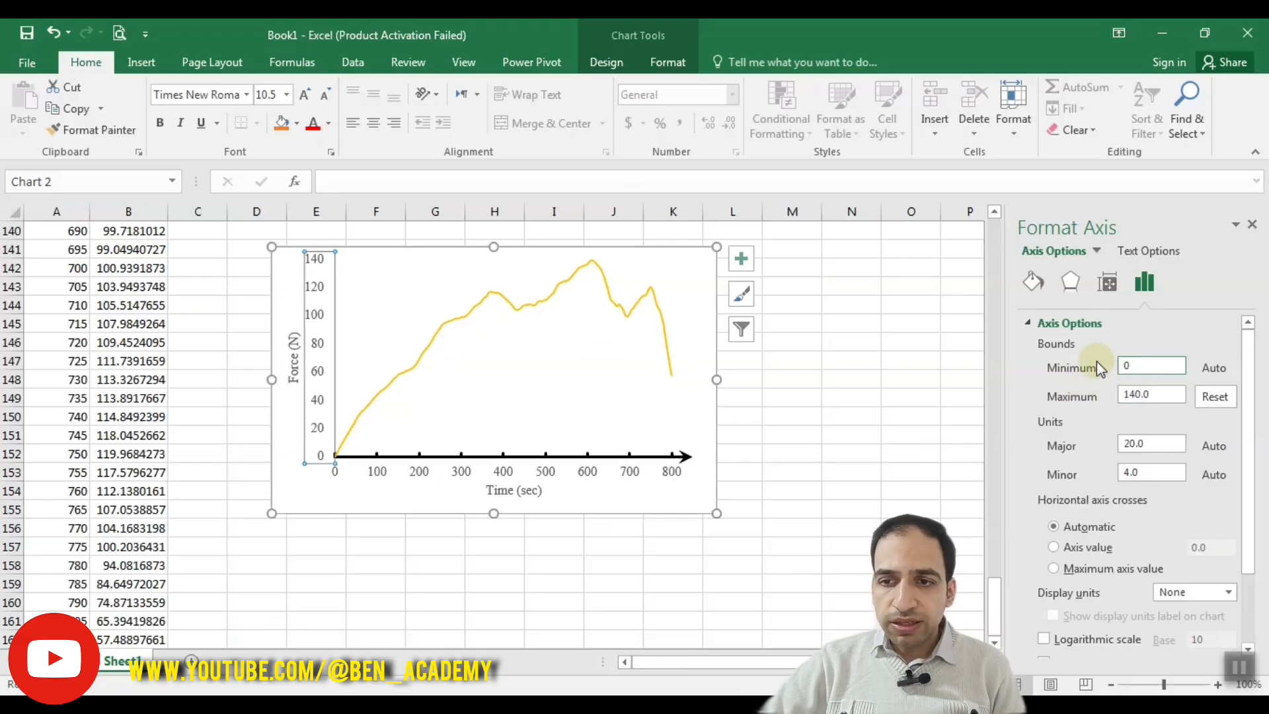
{"action": "key", "text": "Return"}
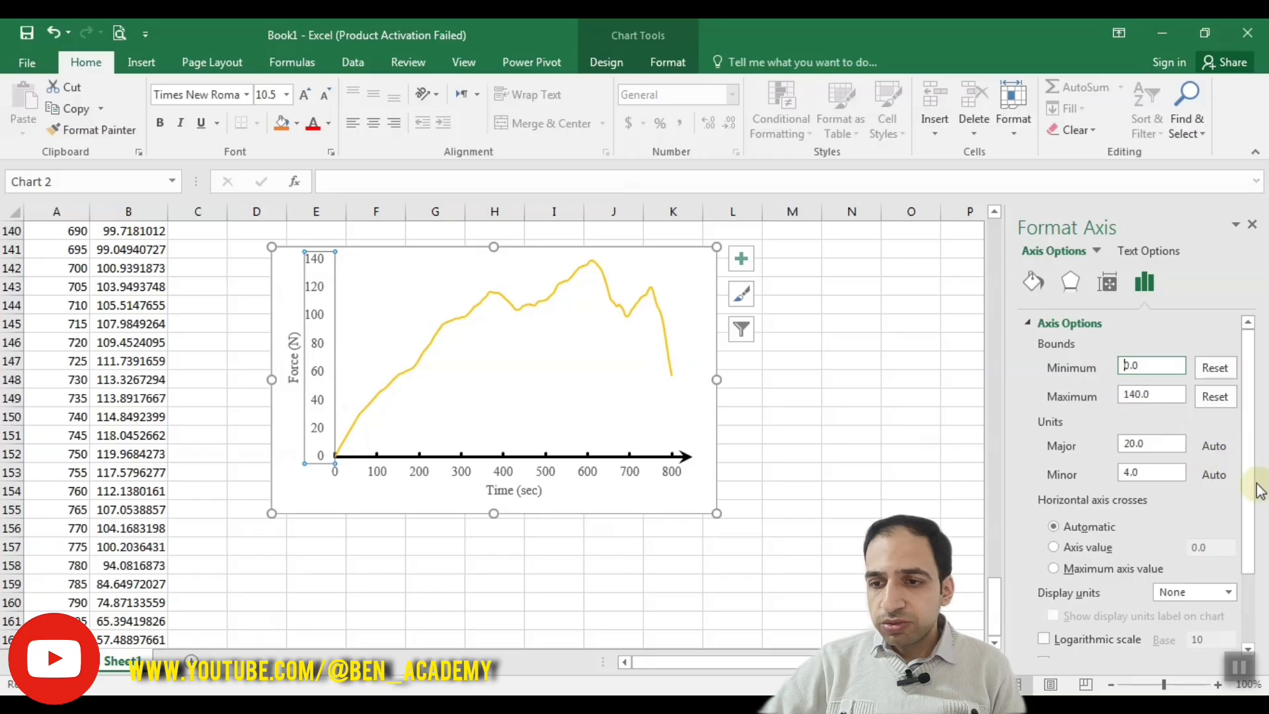
Step: Set the force axis's major tick marks to Inside and look over its label options
{"action": "left_click_drag", "start_coordinate": [1249, 478], "coordinate": [1249, 561]}
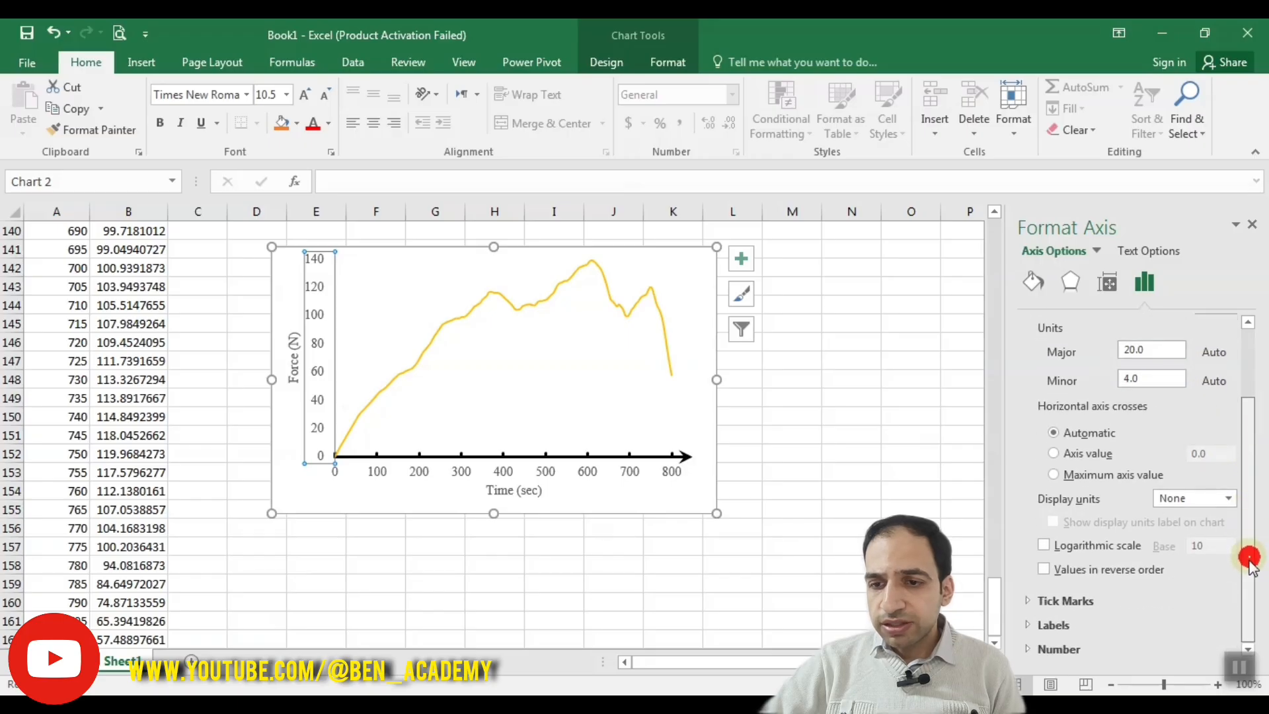
{"action": "left_click", "coordinate": [1067, 601]}
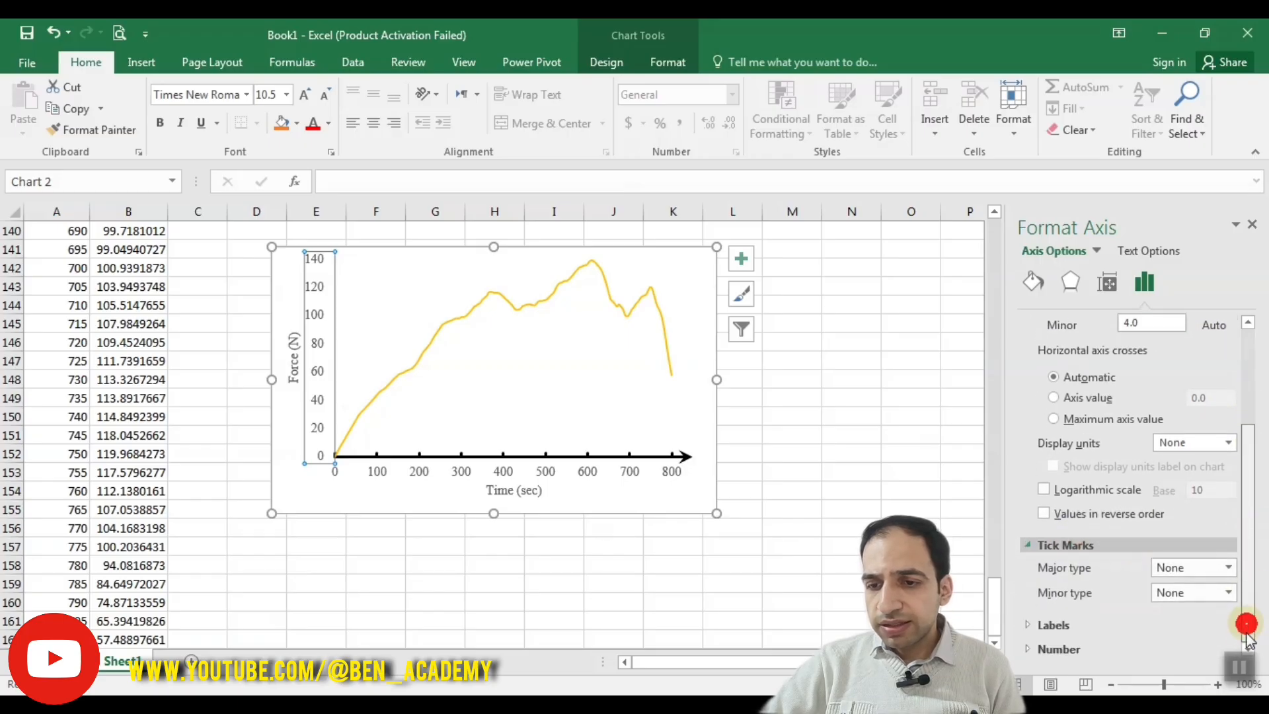
{"action": "left_click", "coordinate": [1227, 567]}
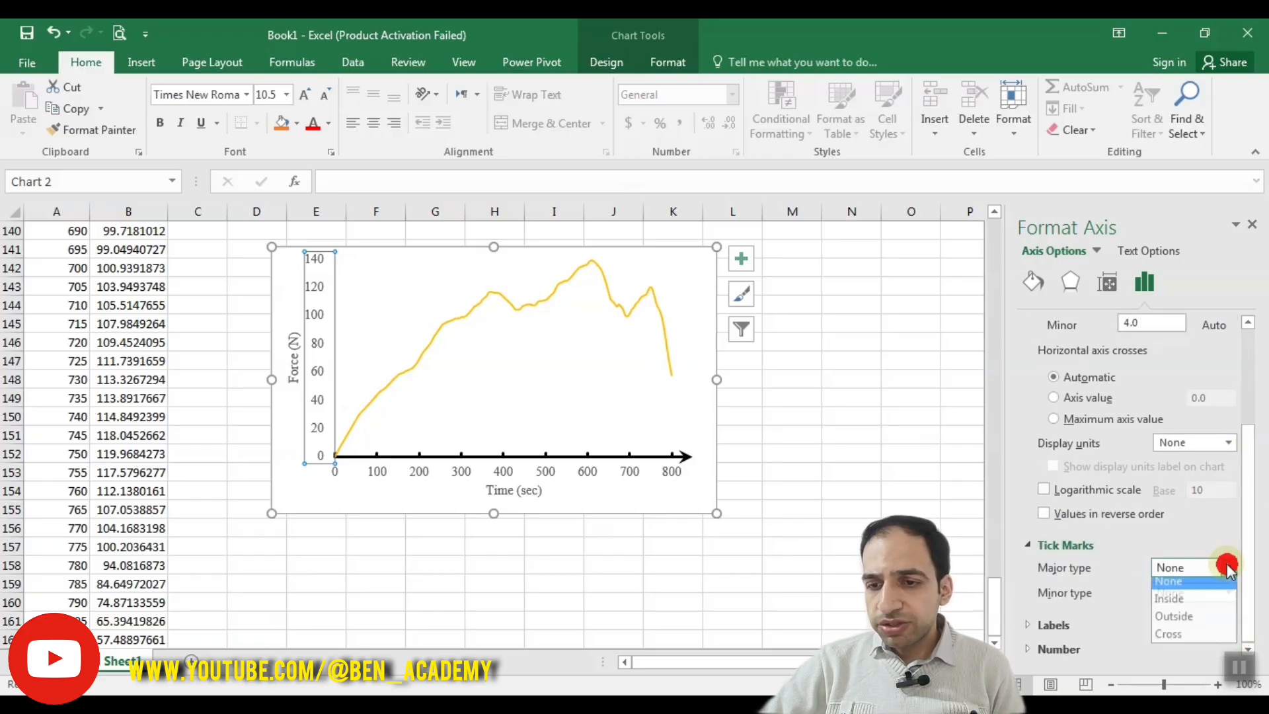
{"action": "left_click", "coordinate": [1195, 605]}
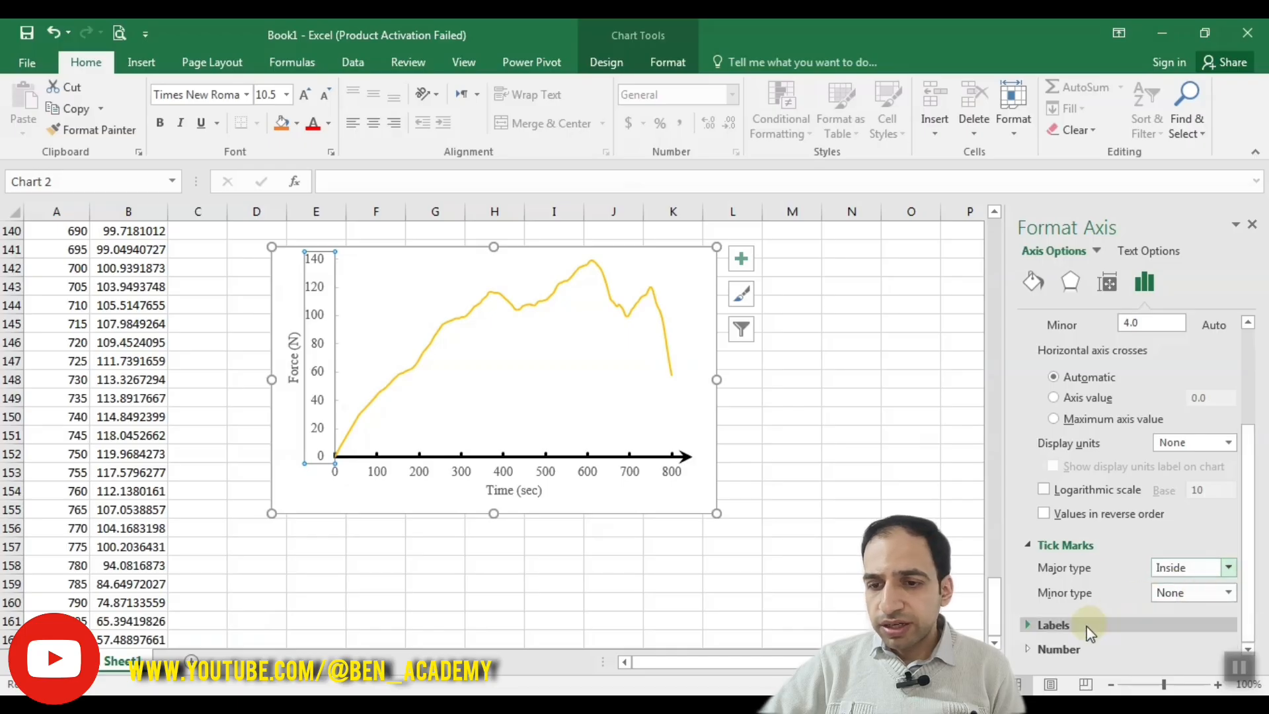
{"action": "left_click", "coordinate": [1066, 627]}
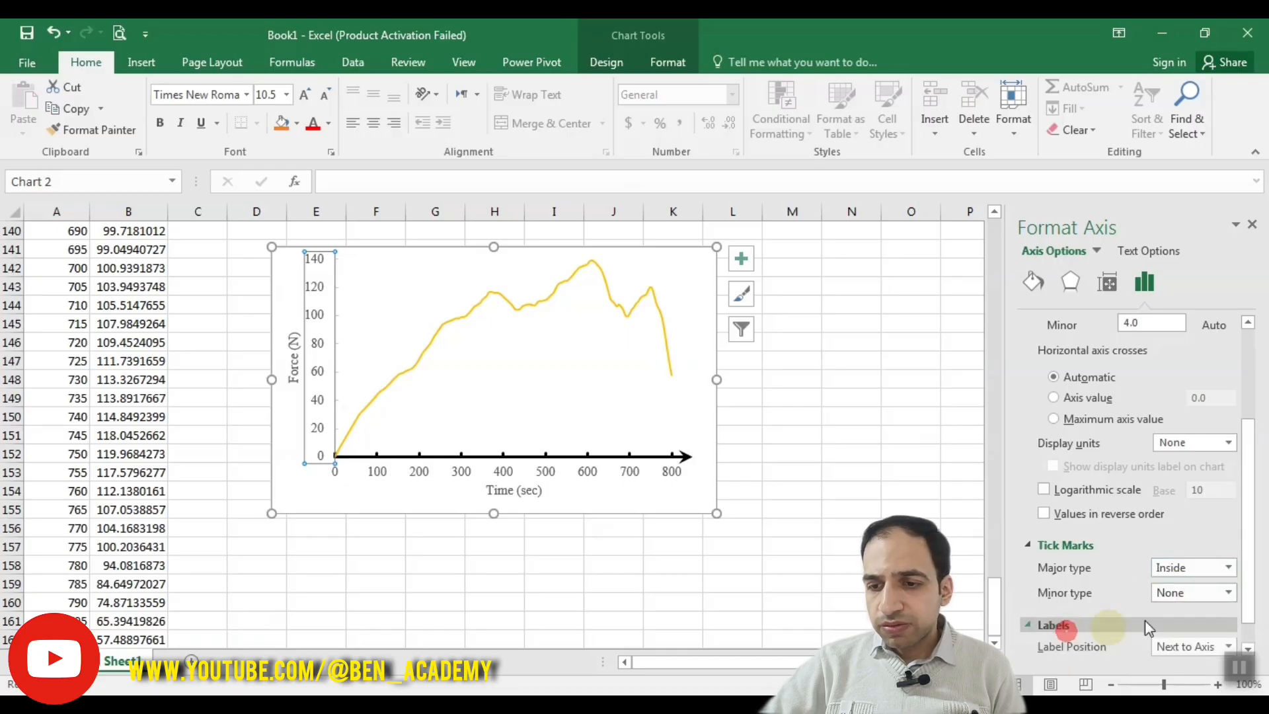
{"action": "left_click_drag", "start_coordinate": [1248, 554], "coordinate": [1245, 641]}
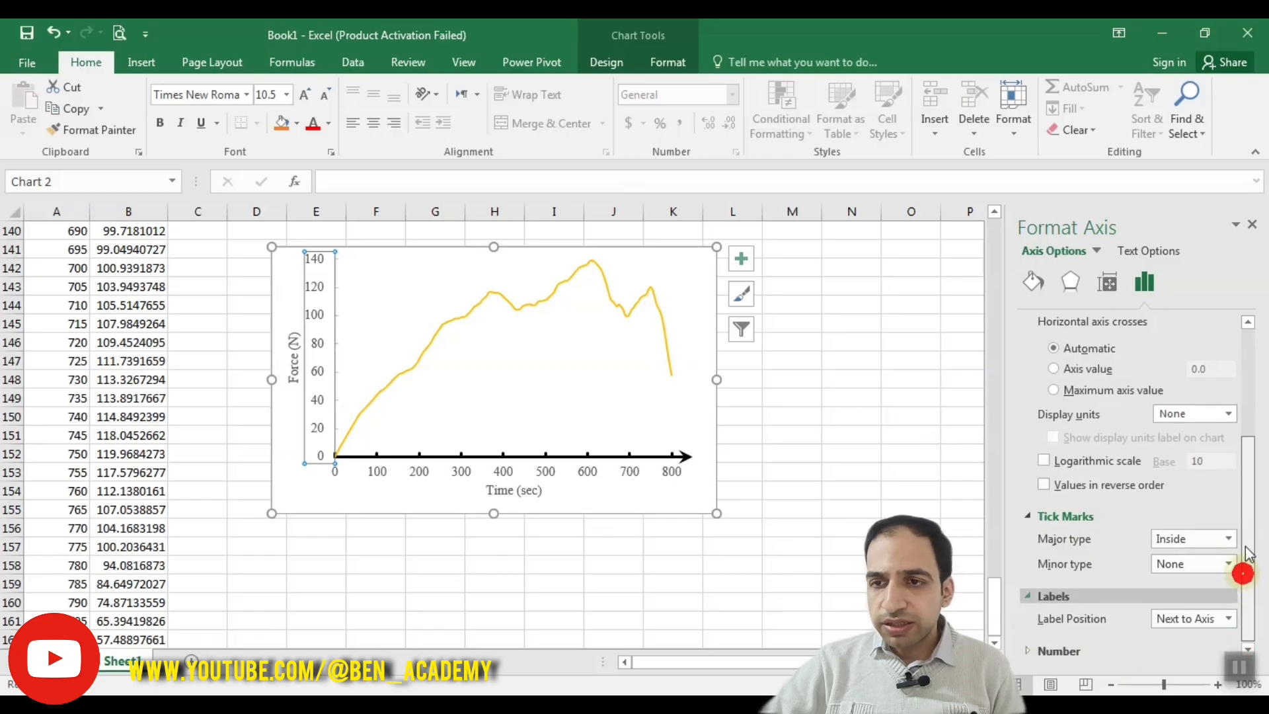
{"action": "left_click_drag", "start_coordinate": [1242, 557], "coordinate": [1241, 449]}
Step: Colour the force axis line black (Black, Text 1)
{"action": "left_click", "coordinate": [1114, 284]}
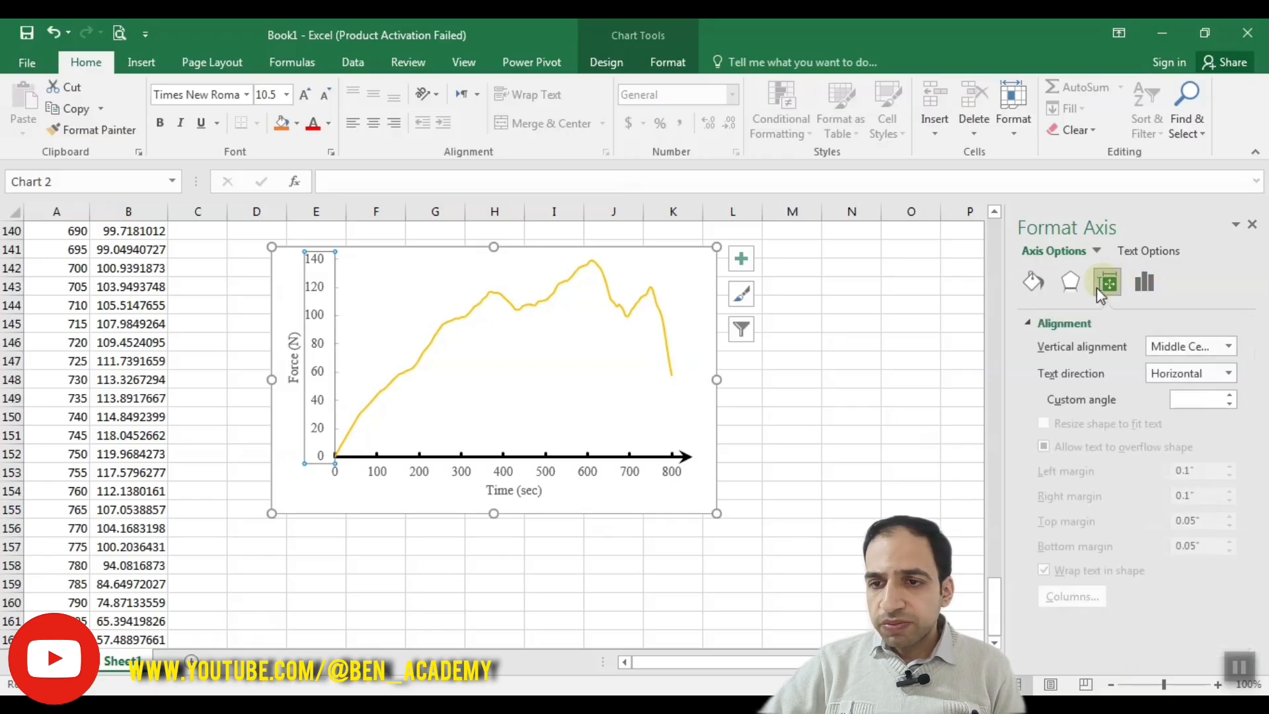
{"action": "left_click", "coordinate": [1033, 283]}
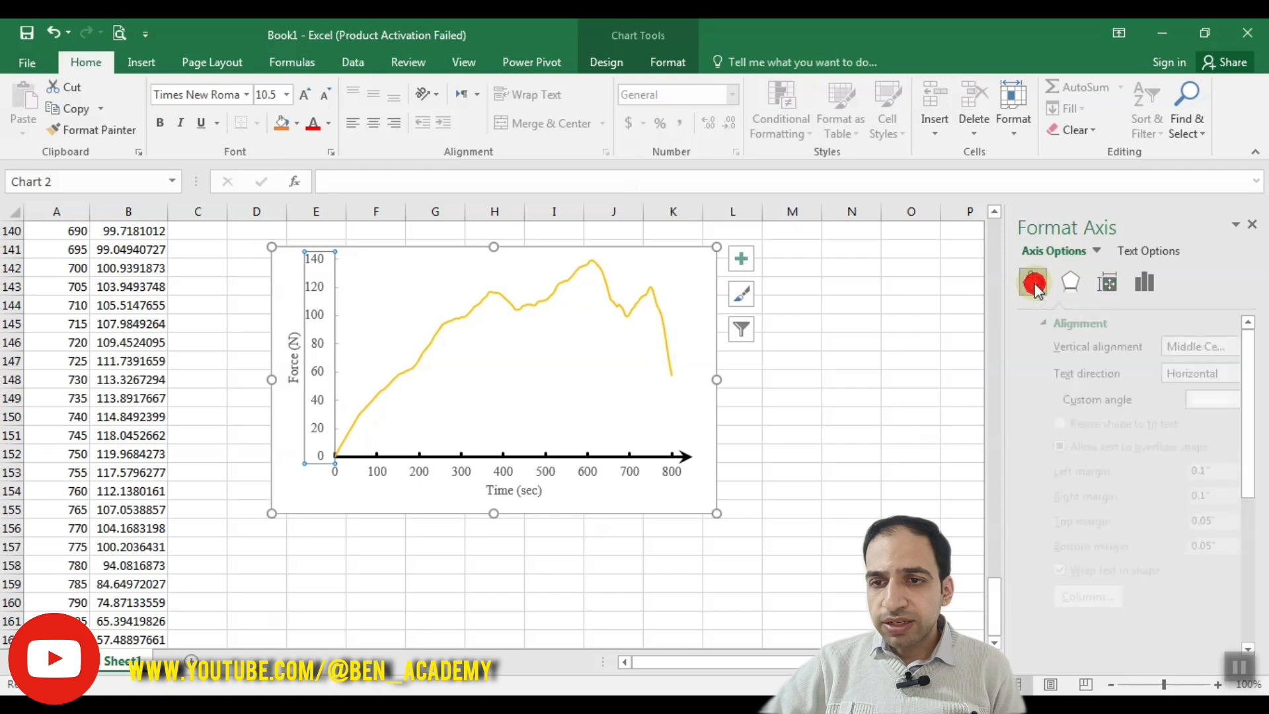
{"action": "scroll", "coordinate": [1254, 426], "scroll_direction": "down", "scroll_amount": 3}
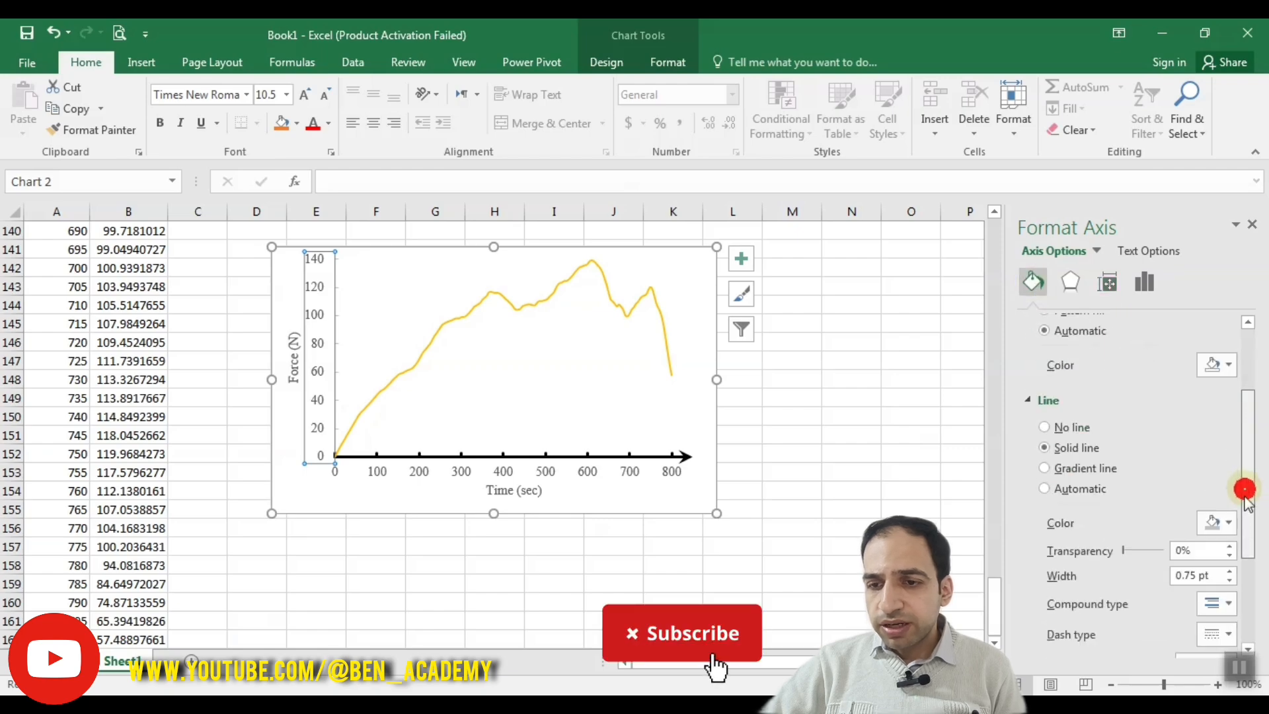
{"action": "left_click", "coordinate": [1218, 466]}
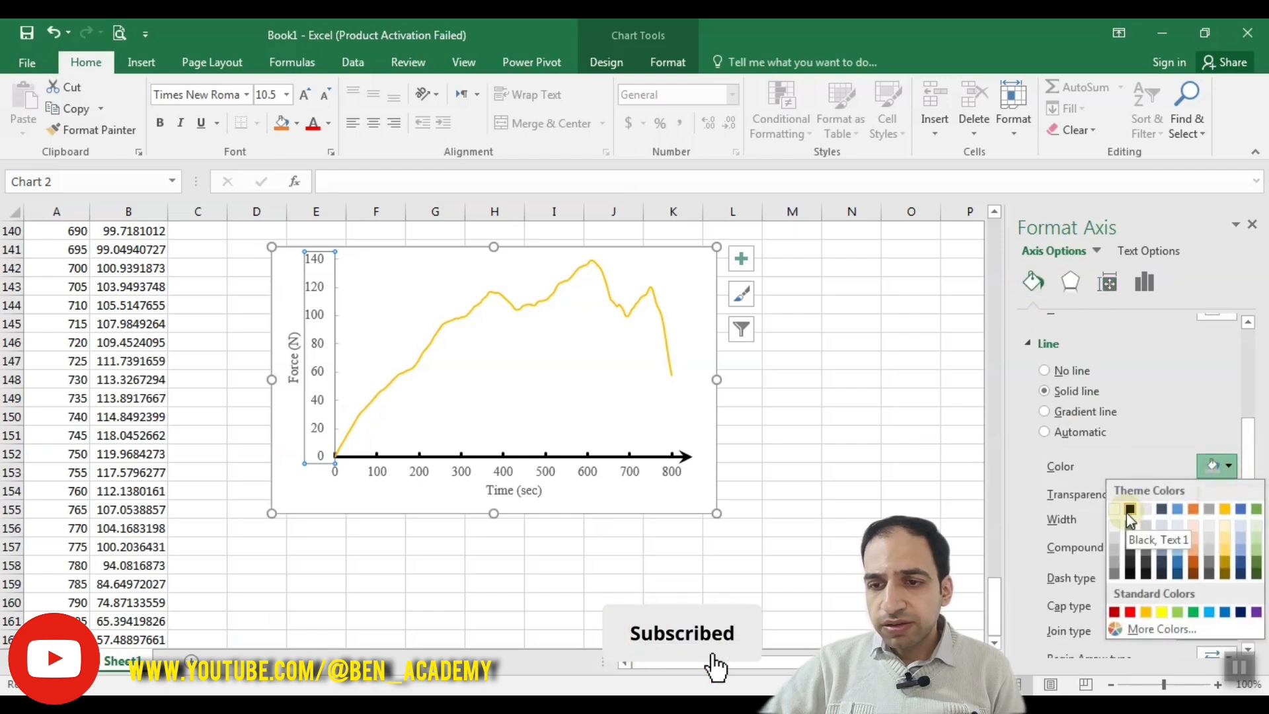
{"action": "left_click", "coordinate": [1131, 508]}
Step: Set the line width to 1.5 pt on both the force axis and the time axis
{"action": "left_click", "coordinate": [1231, 516]}
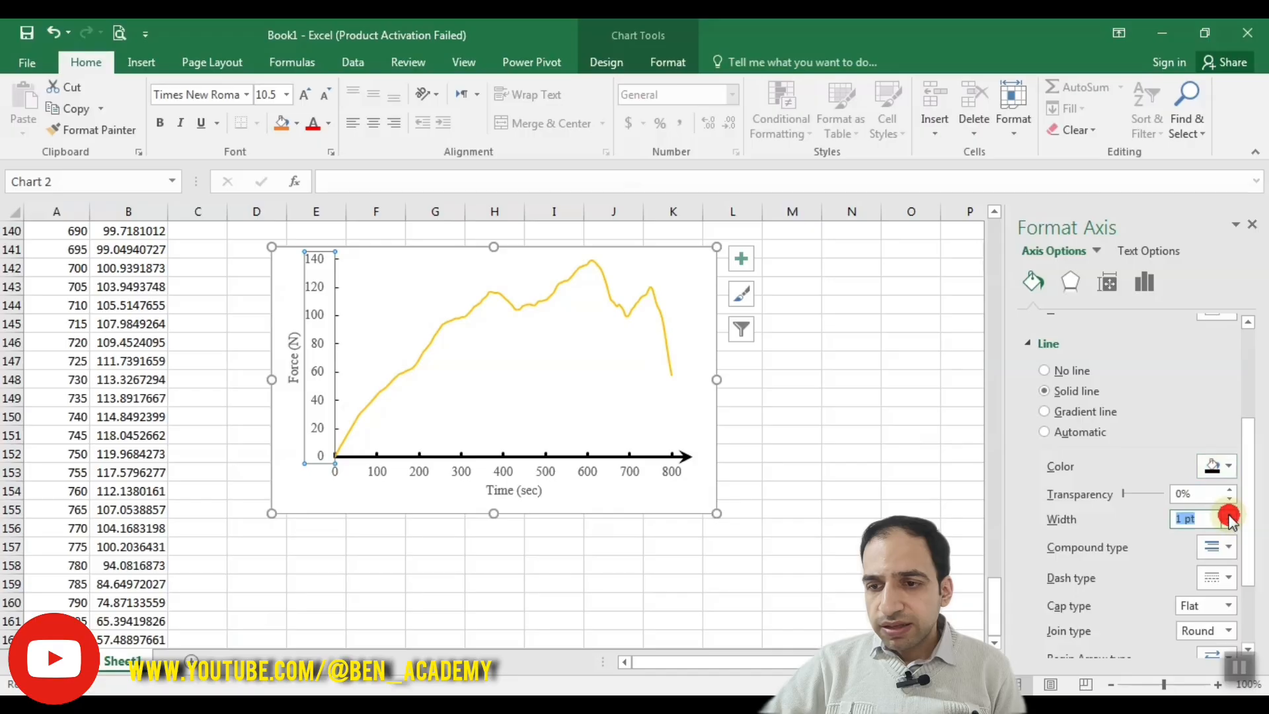
{"action": "left_click", "coordinate": [1230, 516]}
{"action": "left_click", "coordinate": [1231, 517]}
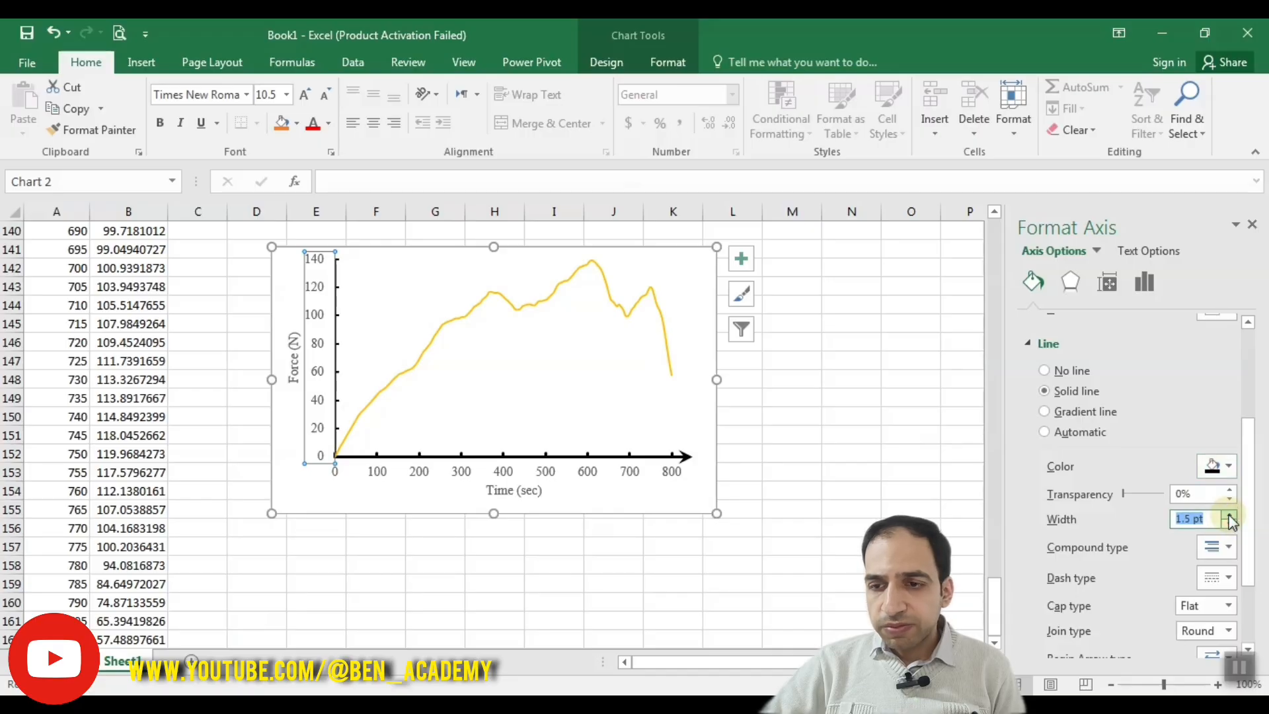
{"action": "left_click", "coordinate": [550, 468]}
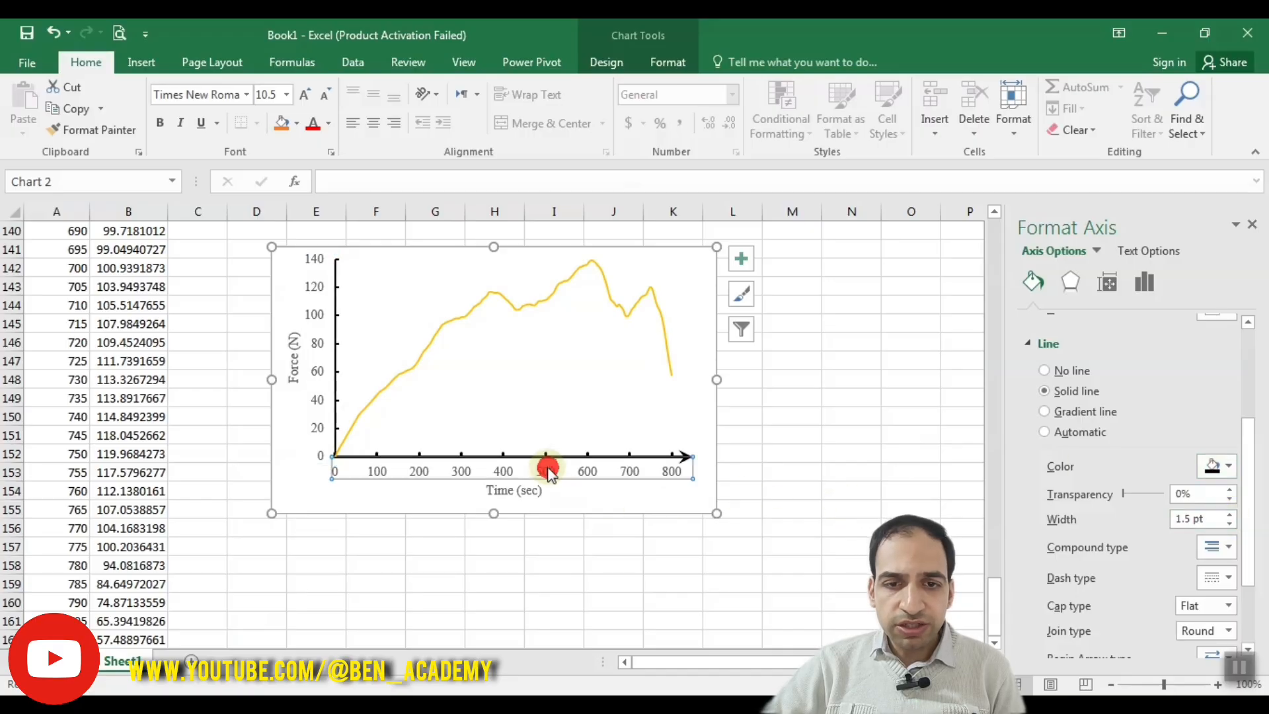
{"action": "left_click", "coordinate": [1229, 485]}
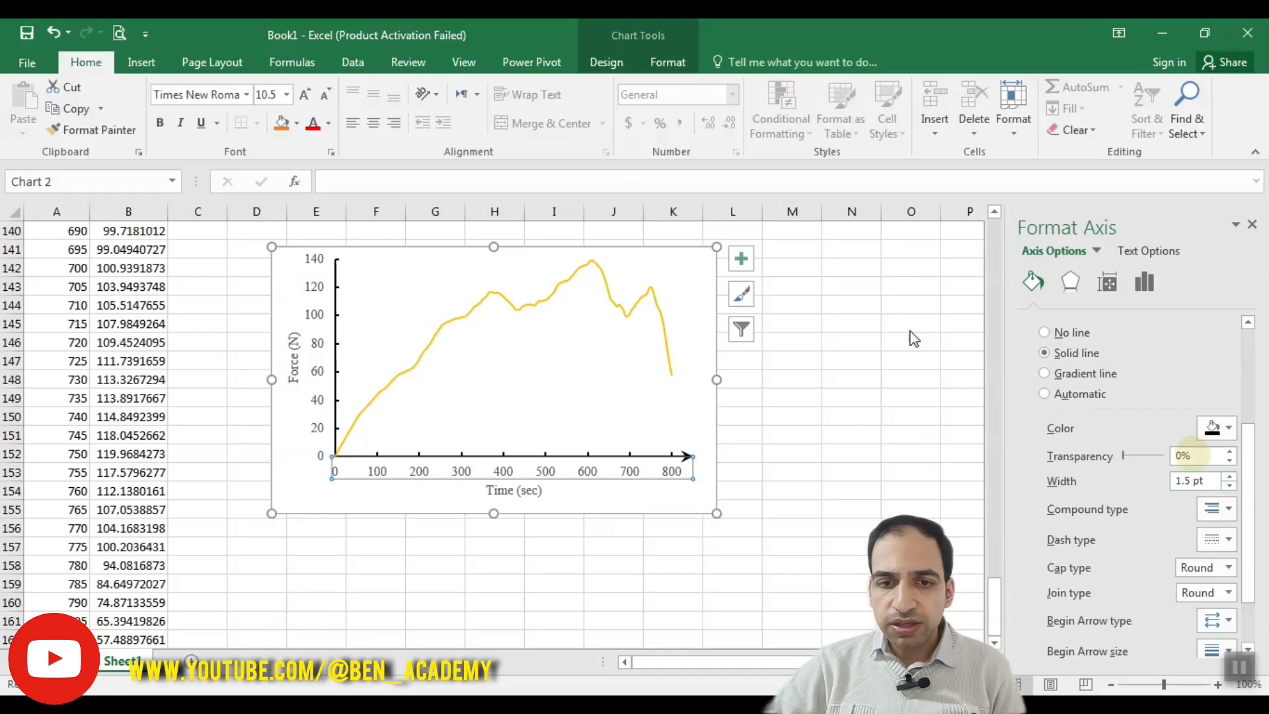
Step: Add a swept-back (stealth) arrowhead to the end of the force axis line and give it the largest end arrow size
{"action": "left_click", "coordinate": [318, 368]}
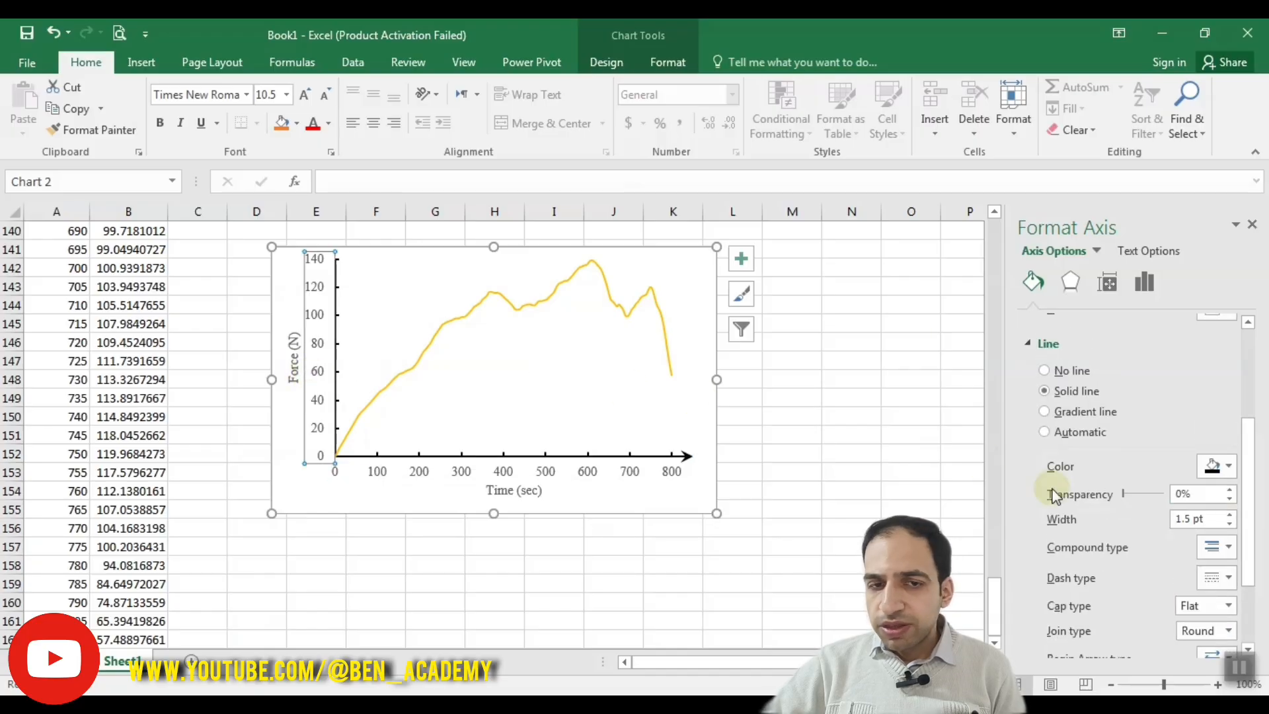
{"action": "left_click_drag", "start_coordinate": [1247, 509], "coordinate": [1248, 581]}
{"action": "left_click", "coordinate": [1222, 607]}
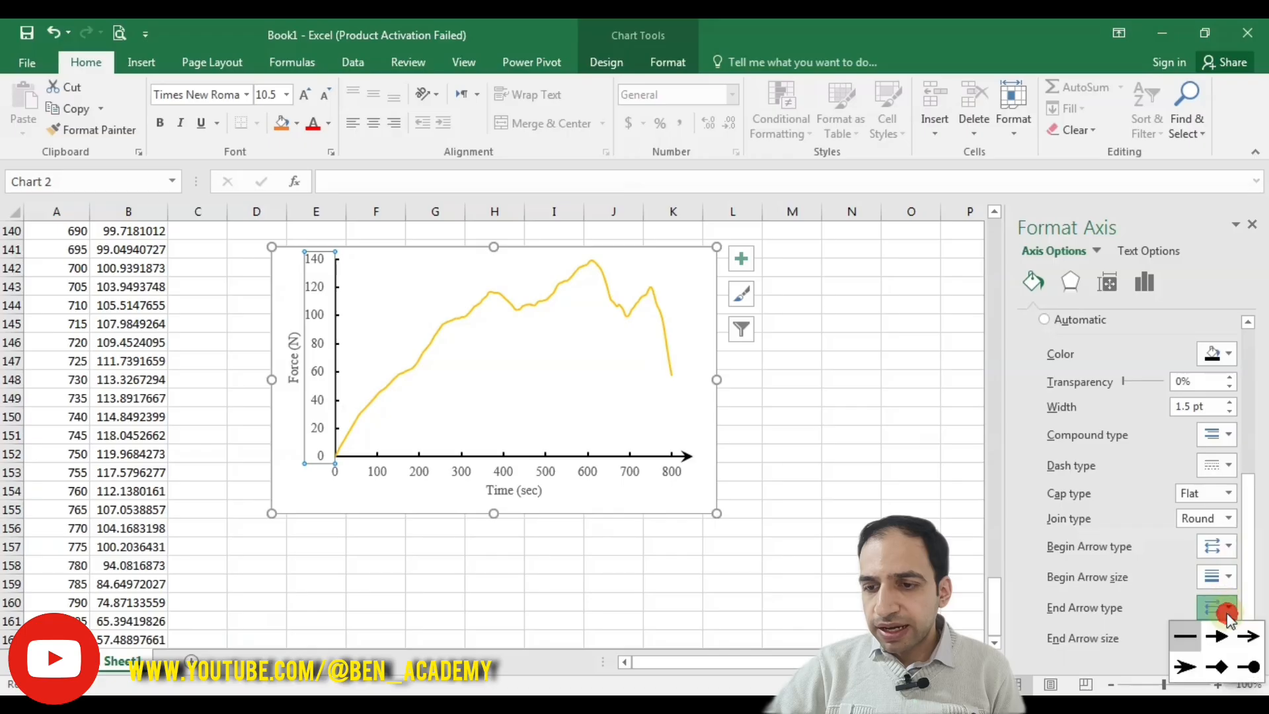
{"action": "left_click", "coordinate": [1184, 666]}
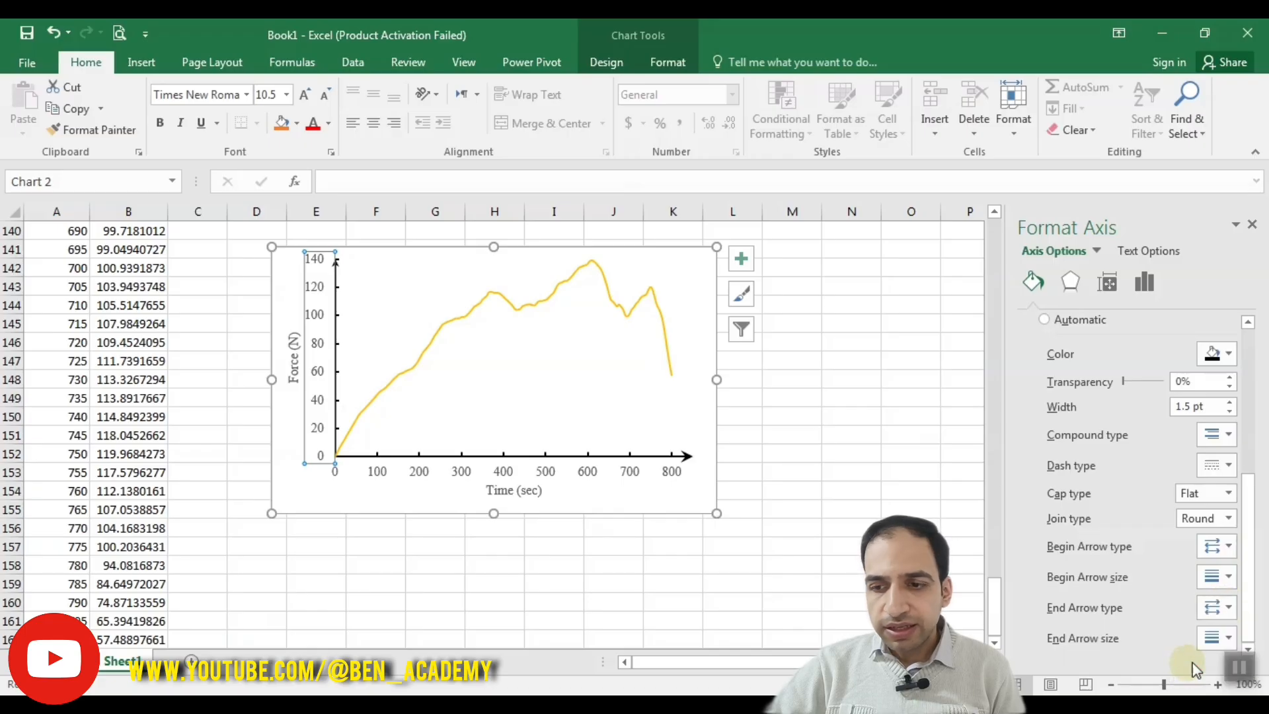
{"action": "left_click", "coordinate": [1216, 638]}
{"action": "left_click", "coordinate": [1237, 610]}
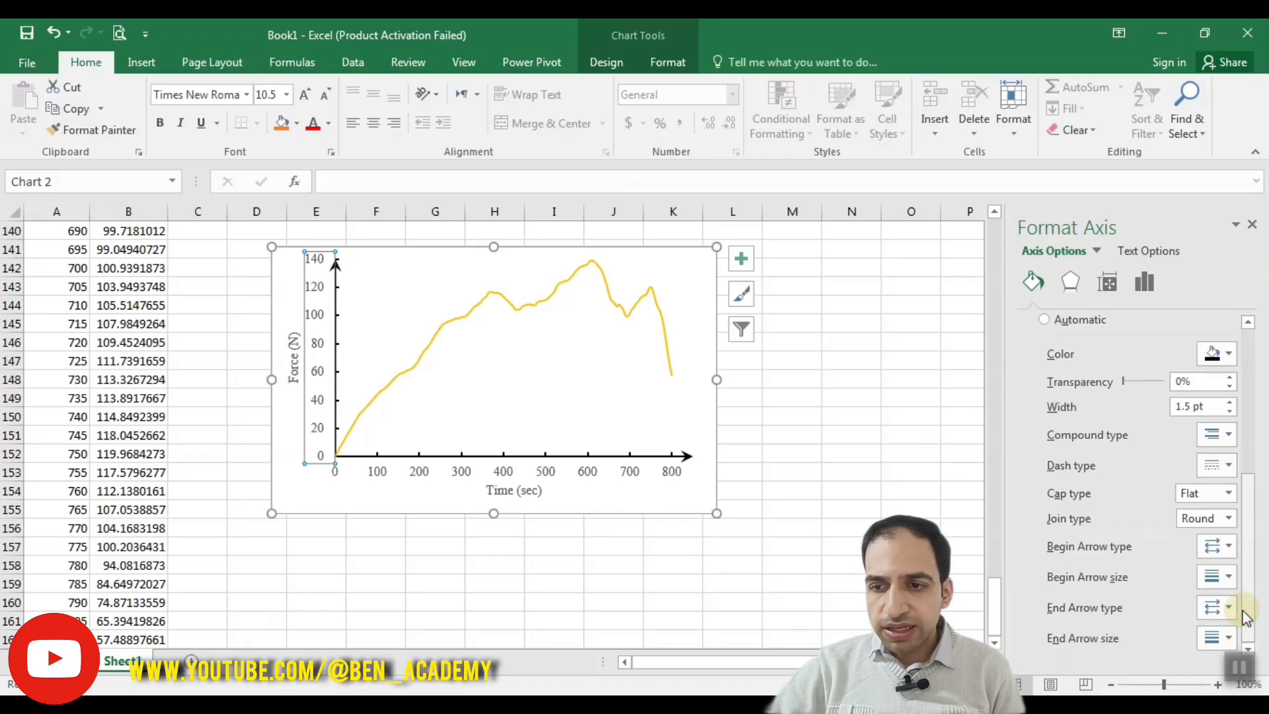
Step: Try a maximum bound of 135 on the force axis and check the curve's peak
{"action": "left_click", "coordinate": [1143, 283]}
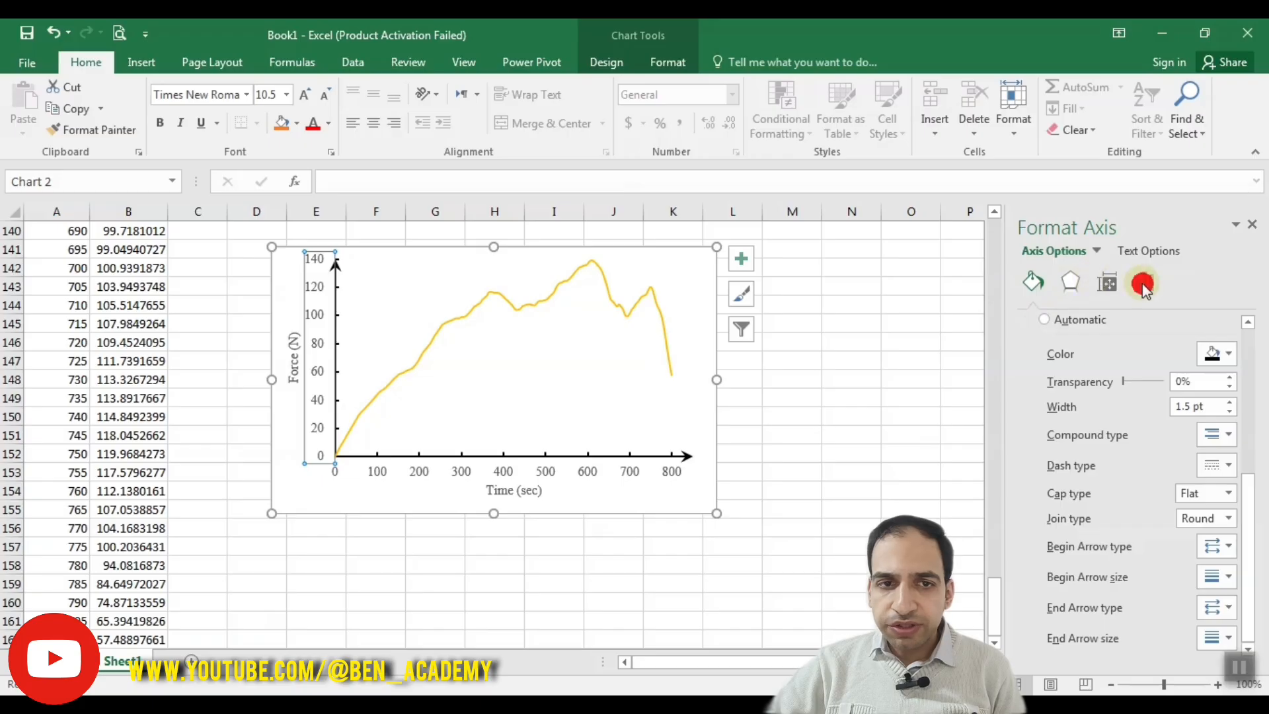
{"action": "left_click", "coordinate": [1146, 320]}
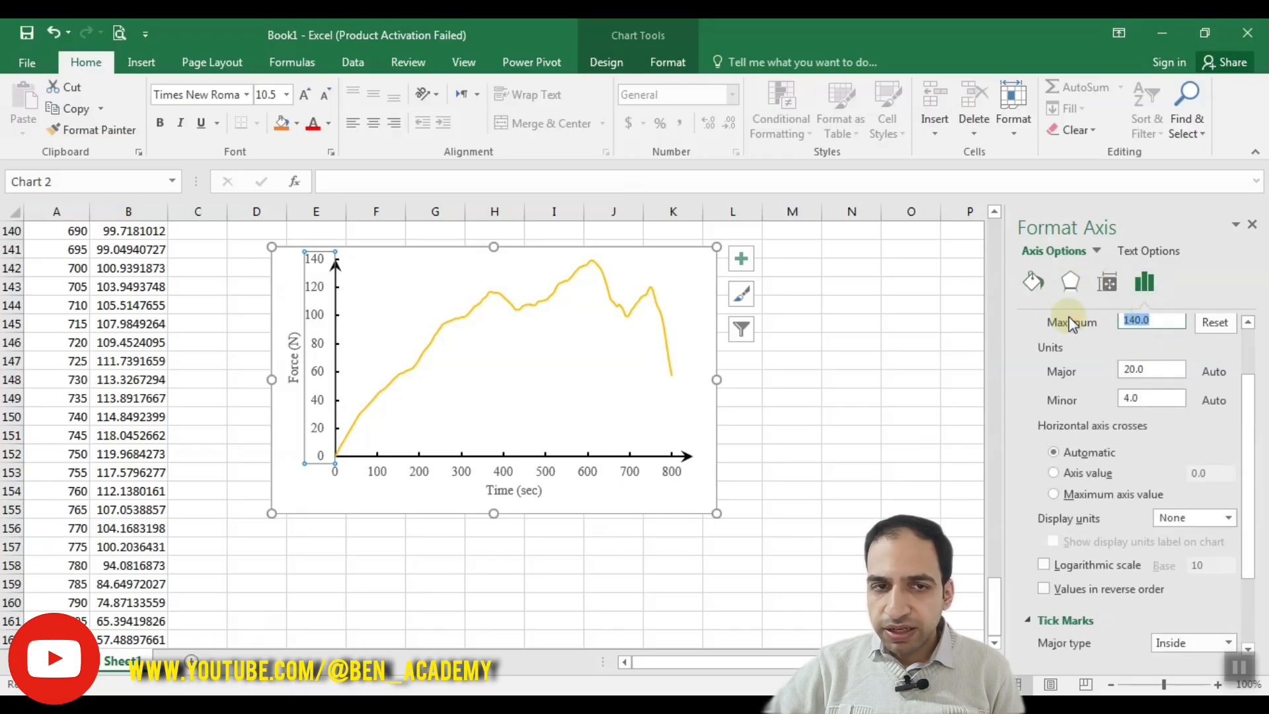
{"action": "type", "text": "135"}
{"action": "key", "text": "Return"}
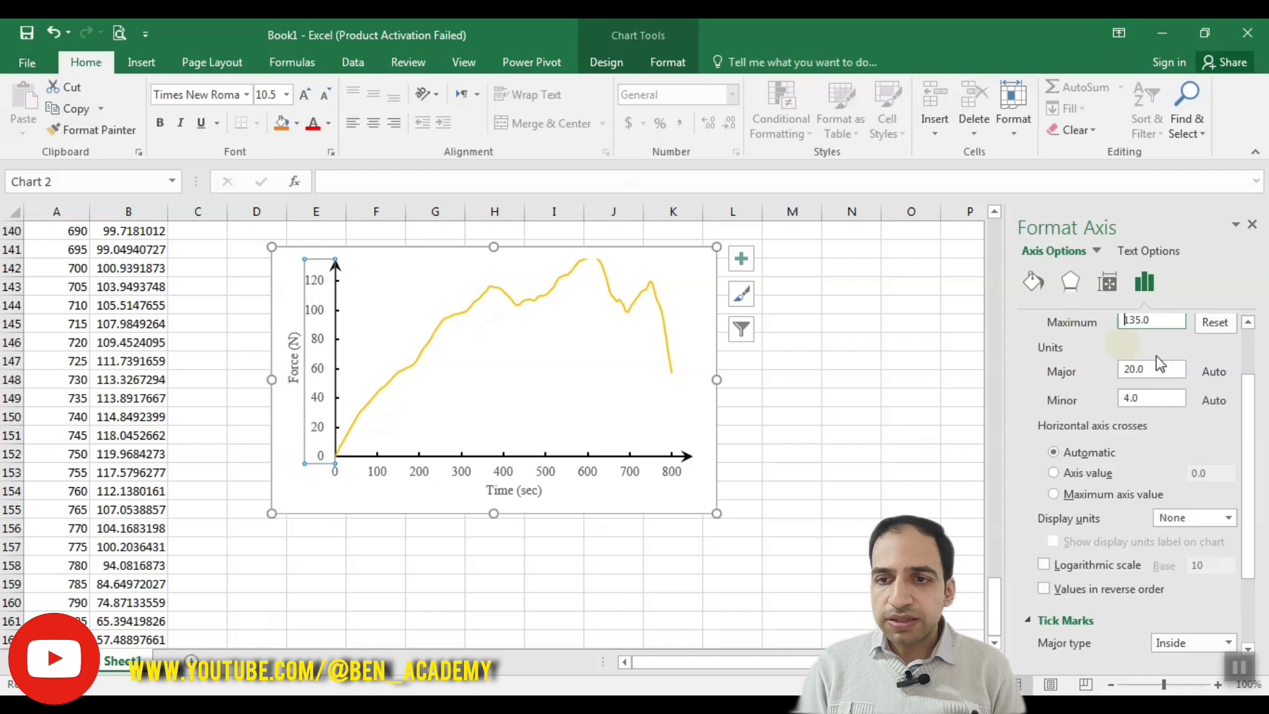
{"action": "left_click", "coordinate": [994, 212]}
{"action": "left_click", "coordinate": [994, 211]}
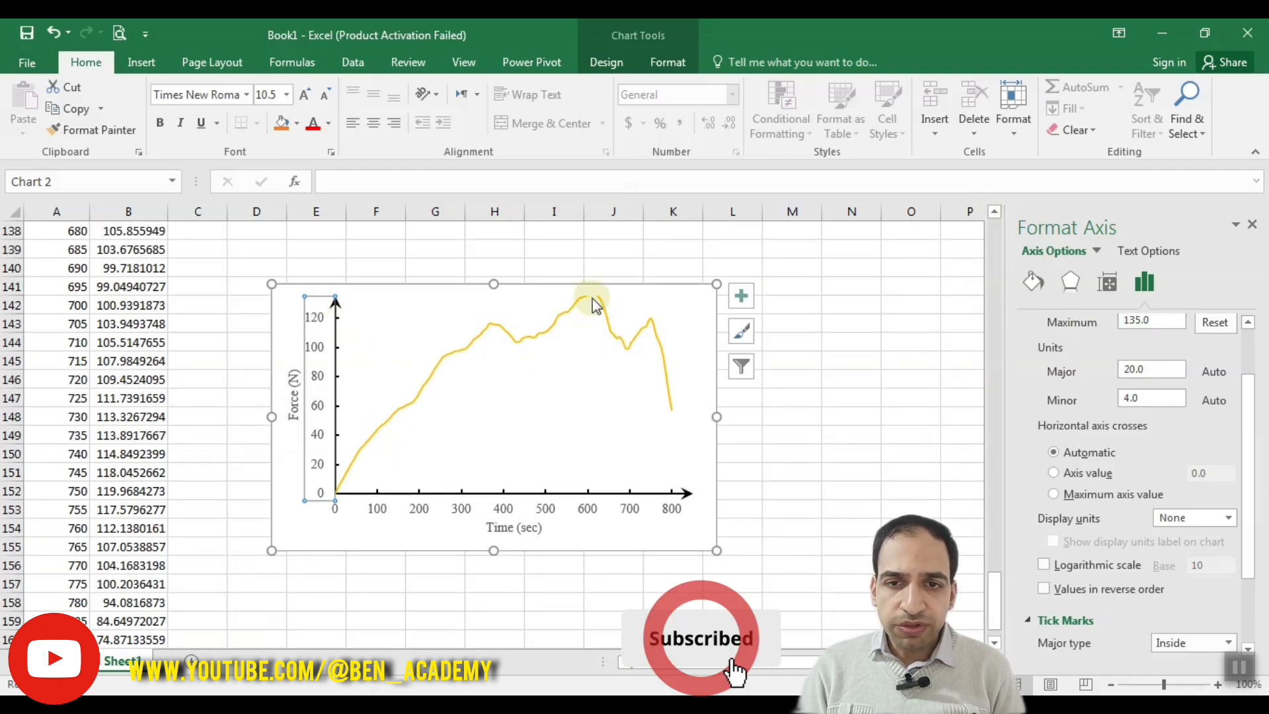
Step: Try a maximum bound of 145 on the force axis
{"action": "left_click_drag", "start_coordinate": [1245, 417], "coordinate": [1234, 368]}
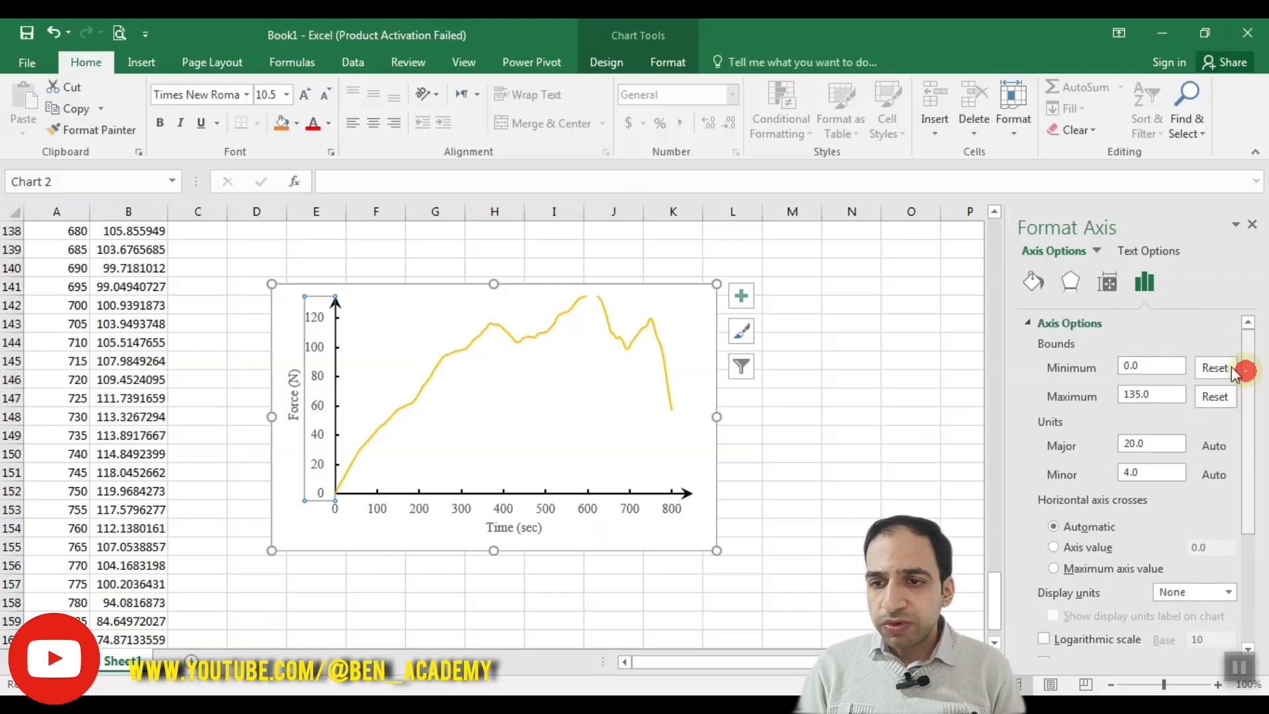
{"action": "left_click_drag", "start_coordinate": [1170, 396], "coordinate": [1097, 400]}
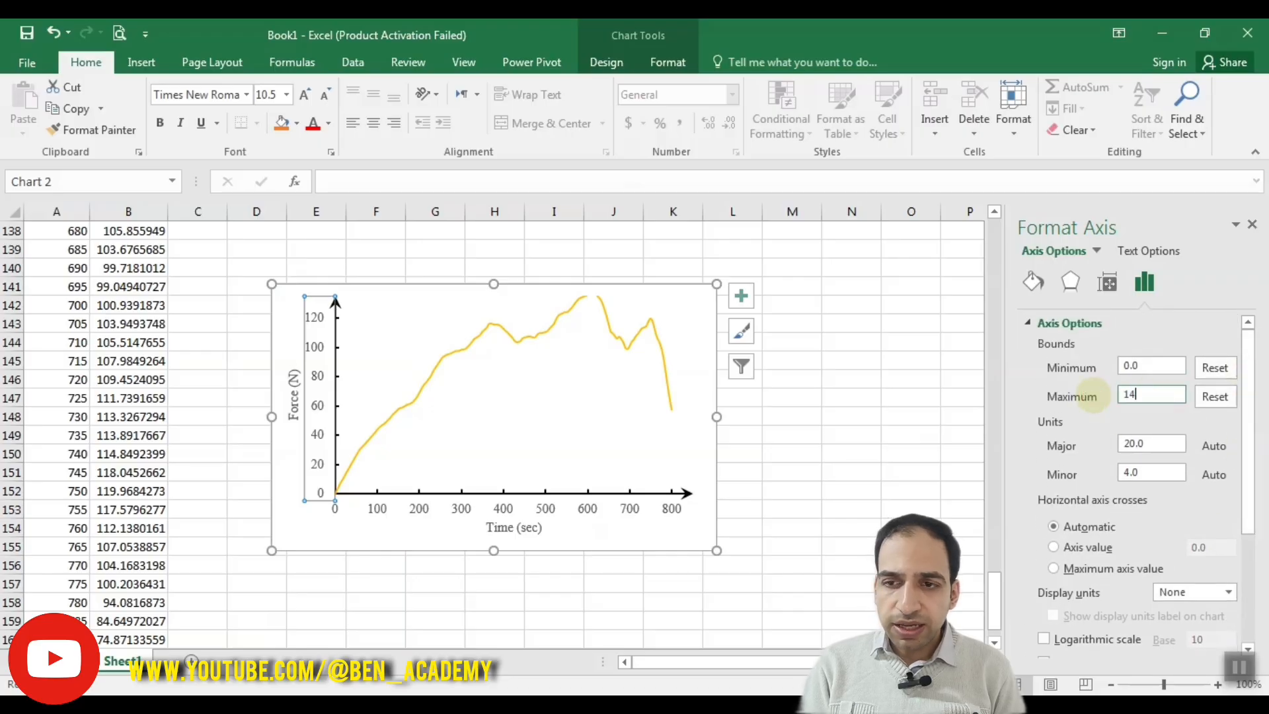
{"action": "type", "text": "145"}
{"action": "key", "text": "Return"}
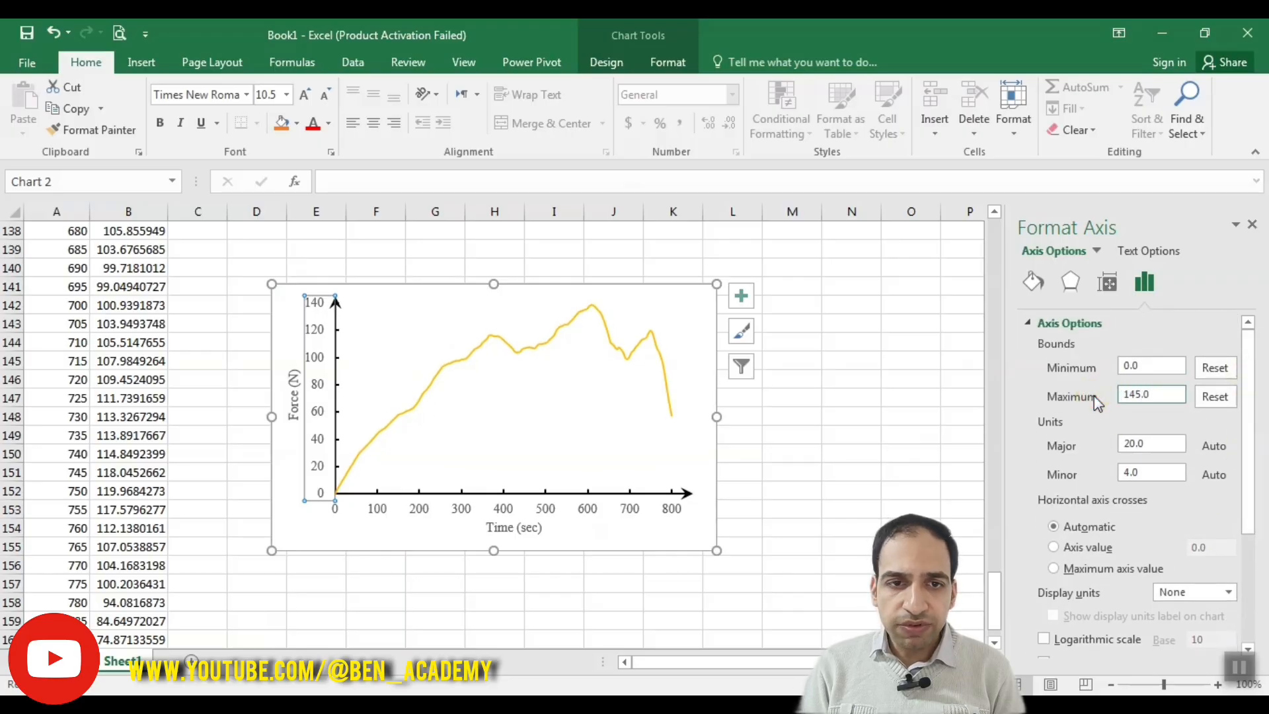
Step: Set the force axis's maximum bound to 150 and deselect the chart
{"action": "type", "text": "150"}
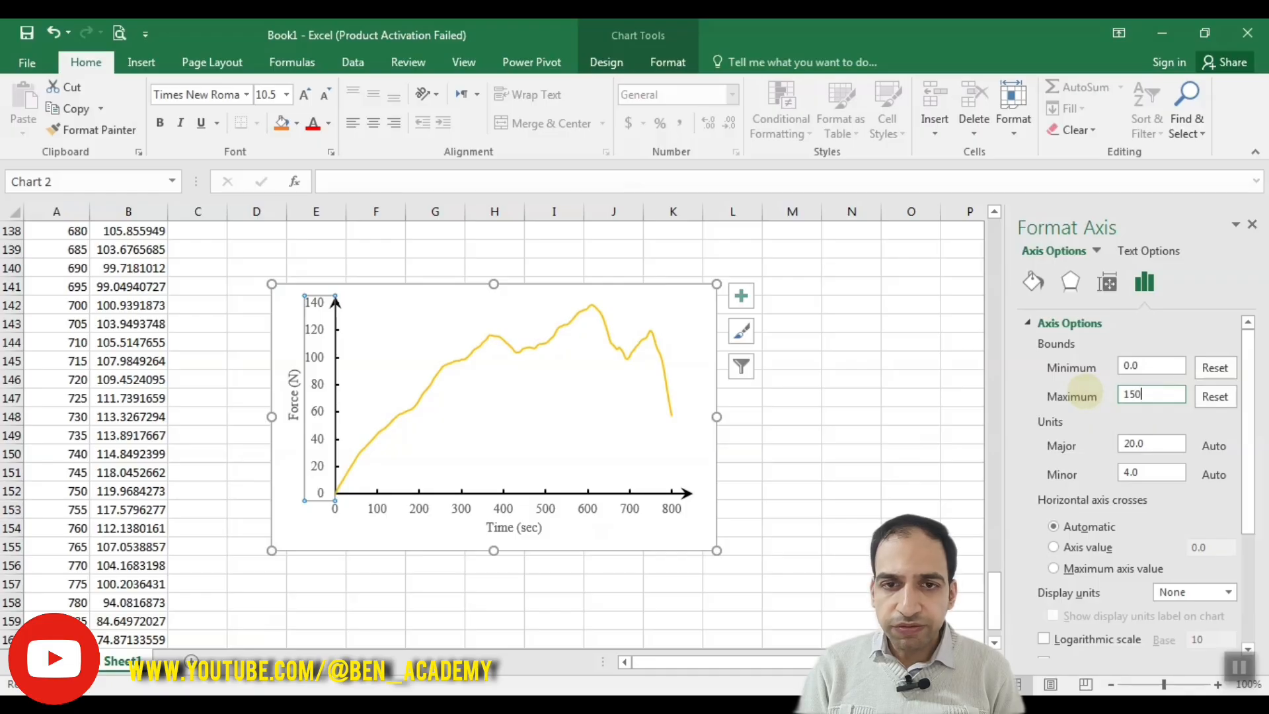
{"action": "key", "text": "Return"}
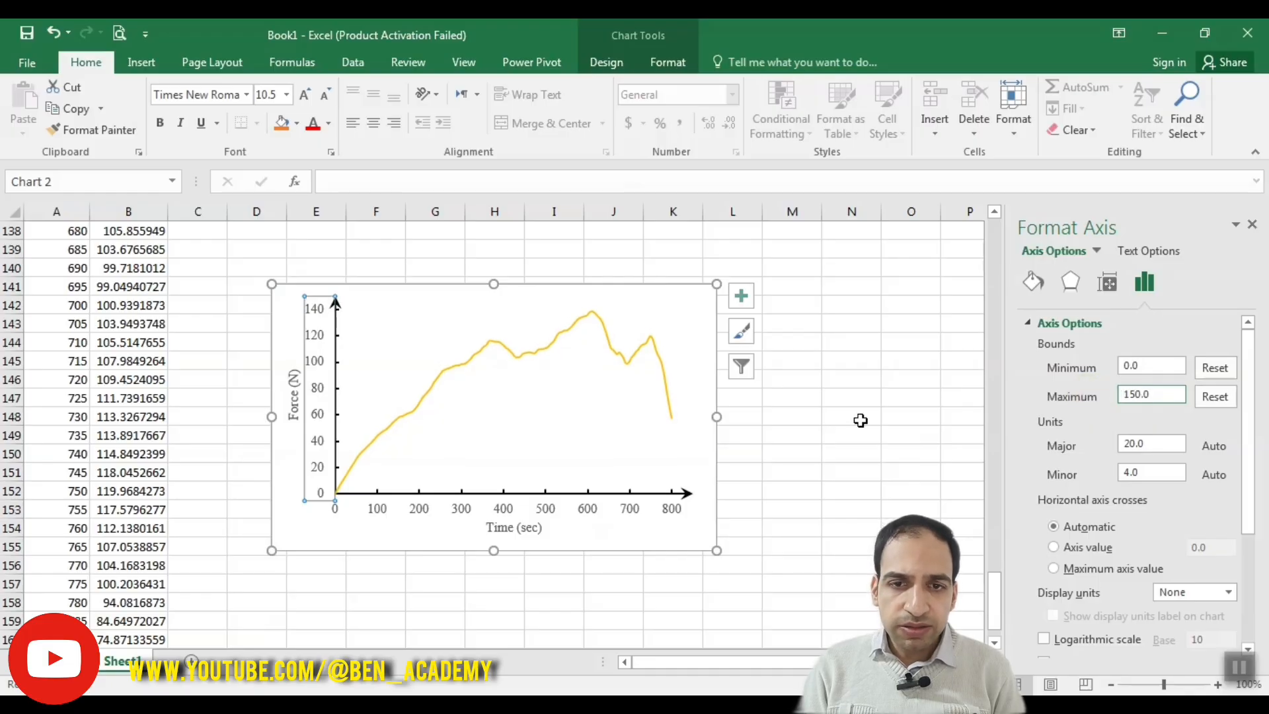
{"action": "left_click", "coordinate": [813, 472]}
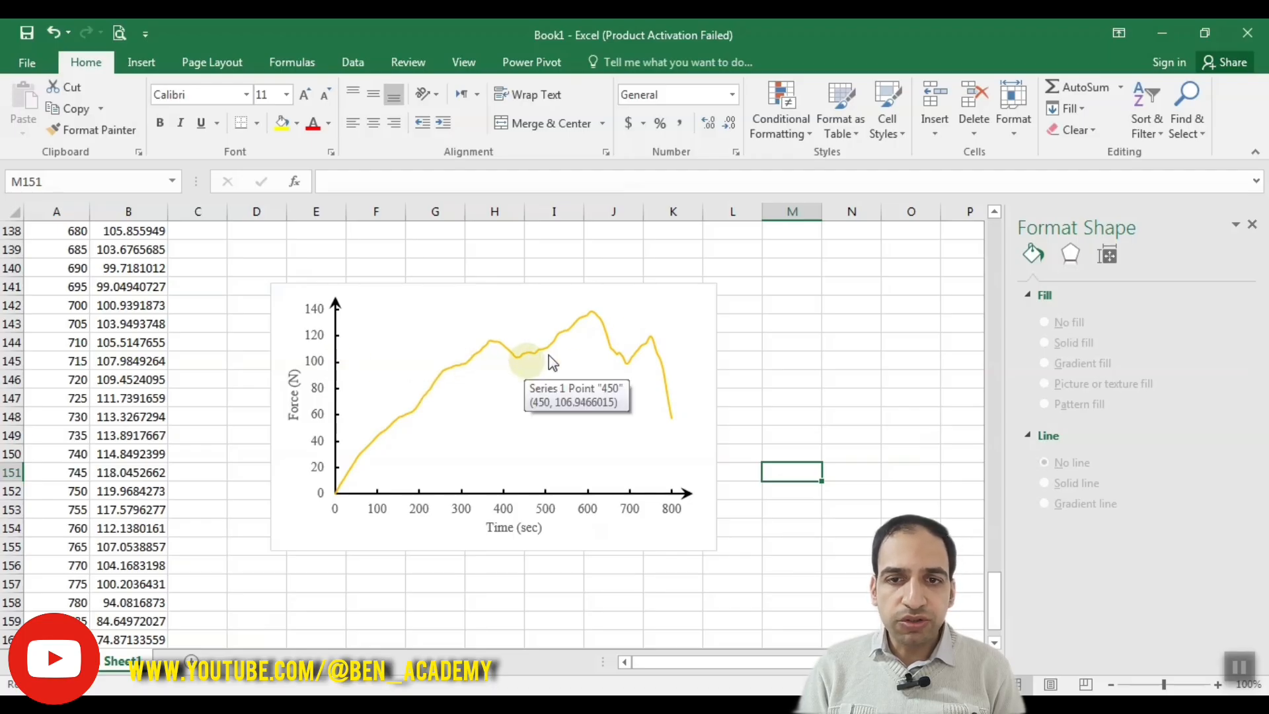
Step: Show the primary major horizontal and primary major vertical gridlines on the force-time chart
{"action": "left_click", "coordinate": [703, 304]}
{"action": "left_click", "coordinate": [742, 296]}
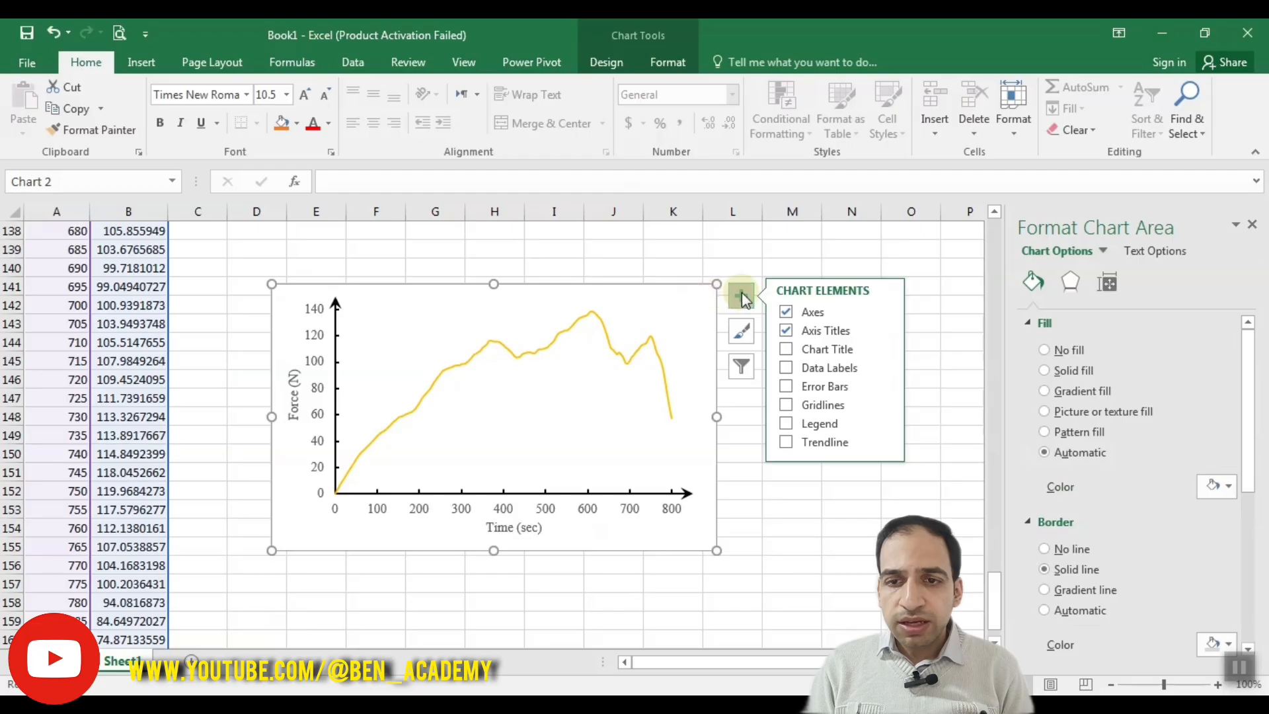
{"action": "left_click", "coordinate": [882, 404]}
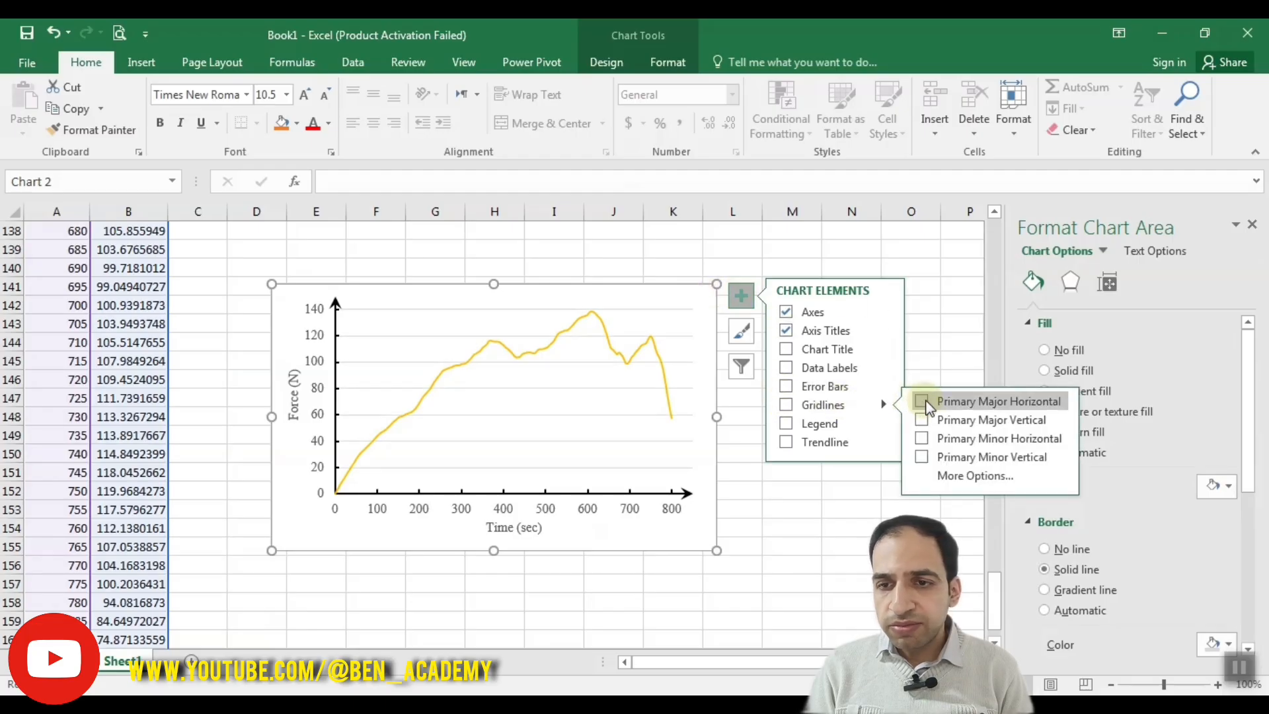
{"action": "left_click", "coordinate": [922, 400]}
{"action": "left_click", "coordinate": [924, 419]}
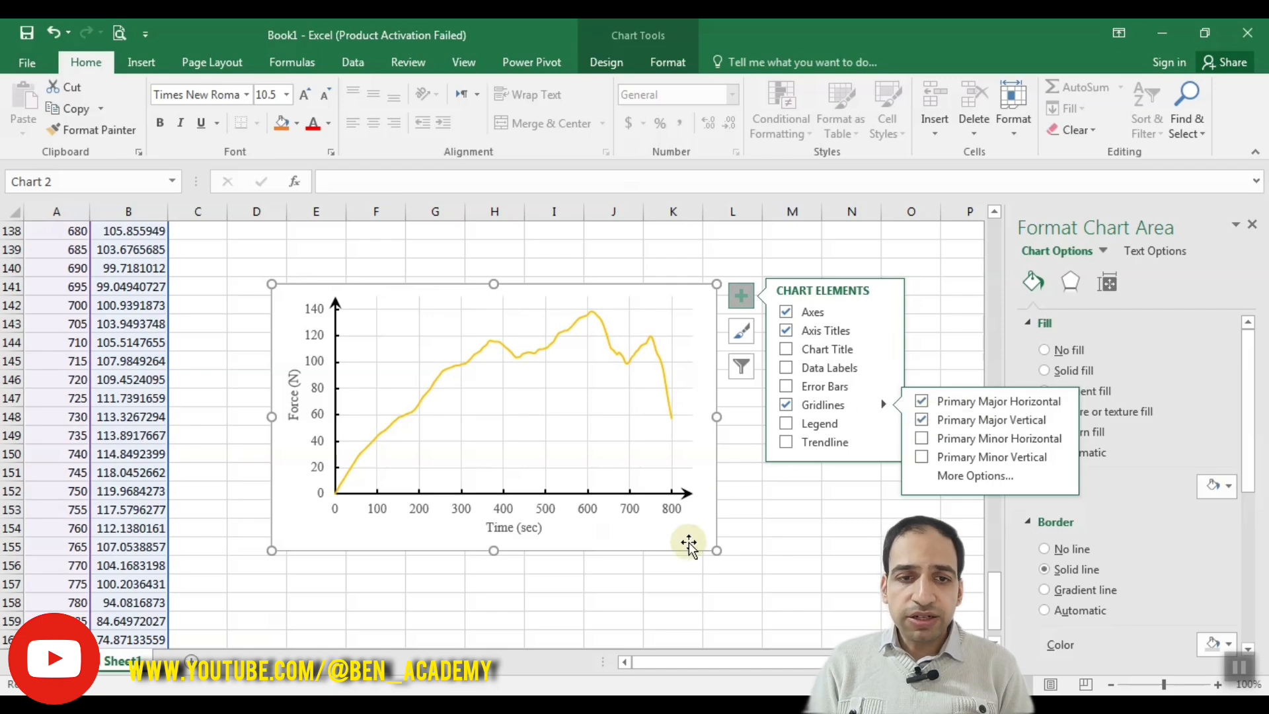
{"action": "left_click", "coordinate": [702, 330]}
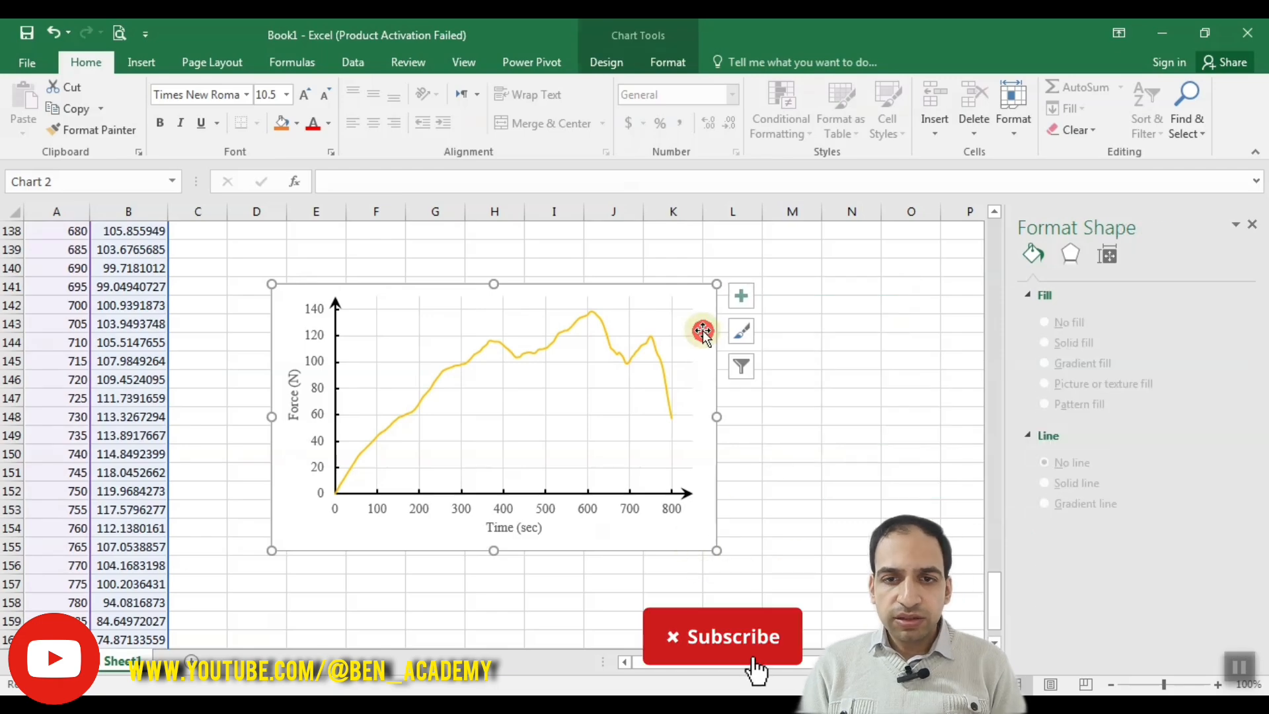
Step: Add a legend to the chart and select it
{"action": "left_click", "coordinate": [741, 296]}
{"action": "left_click", "coordinate": [788, 424]}
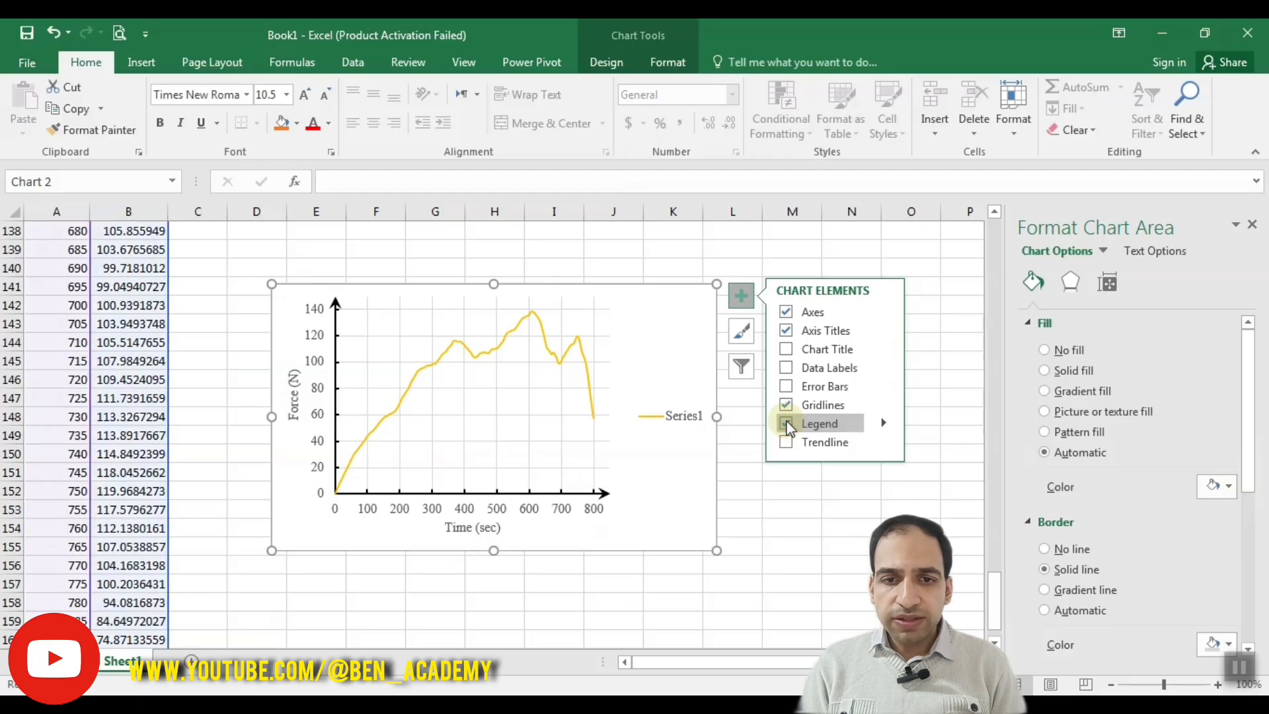
{"action": "left_click", "coordinate": [675, 420]}
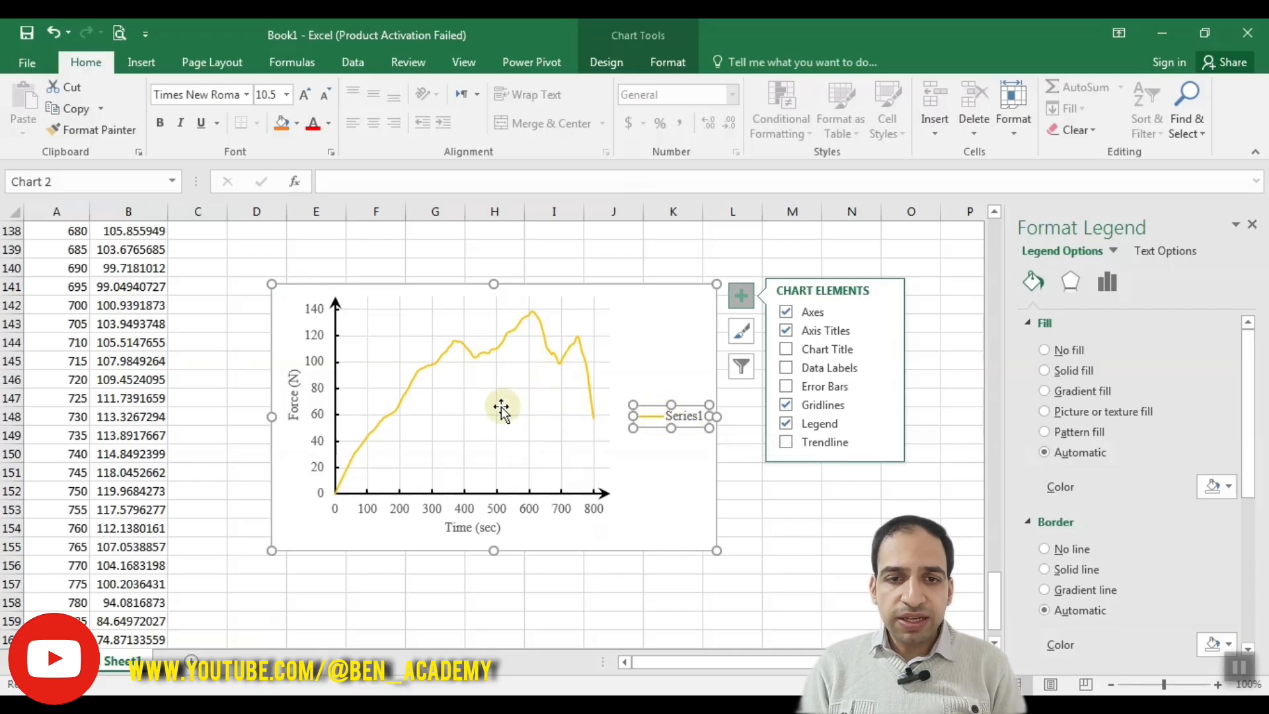
Step: Rename the chart's only data series as Run1 in its data source settings
{"action": "left_click", "coordinate": [477, 408]}
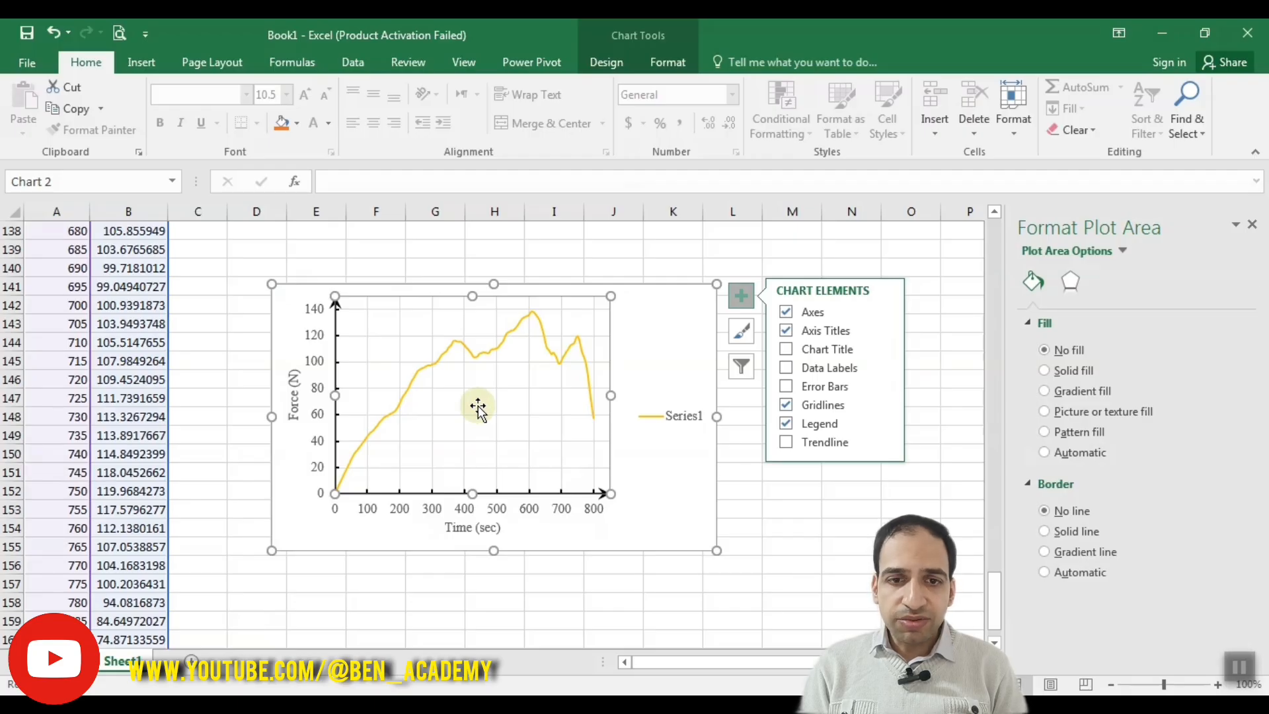
{"action": "right_click", "coordinate": [478, 407]}
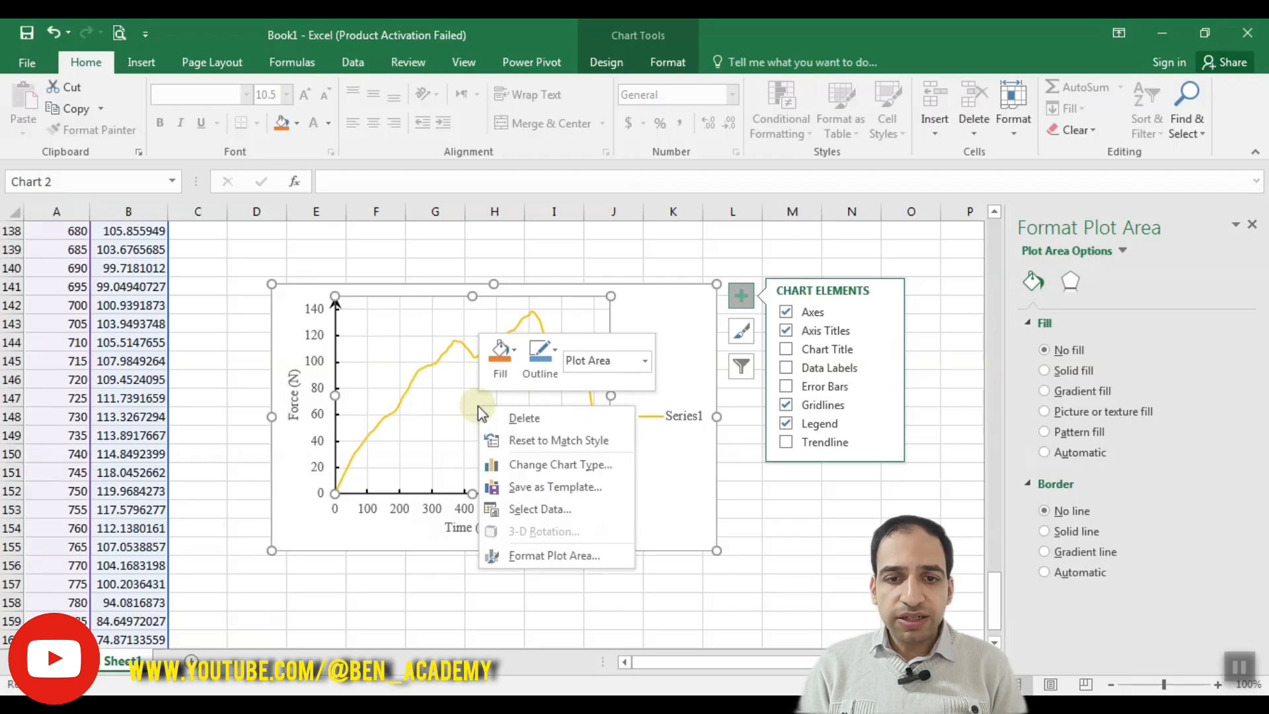
{"action": "left_click", "coordinate": [541, 511]}
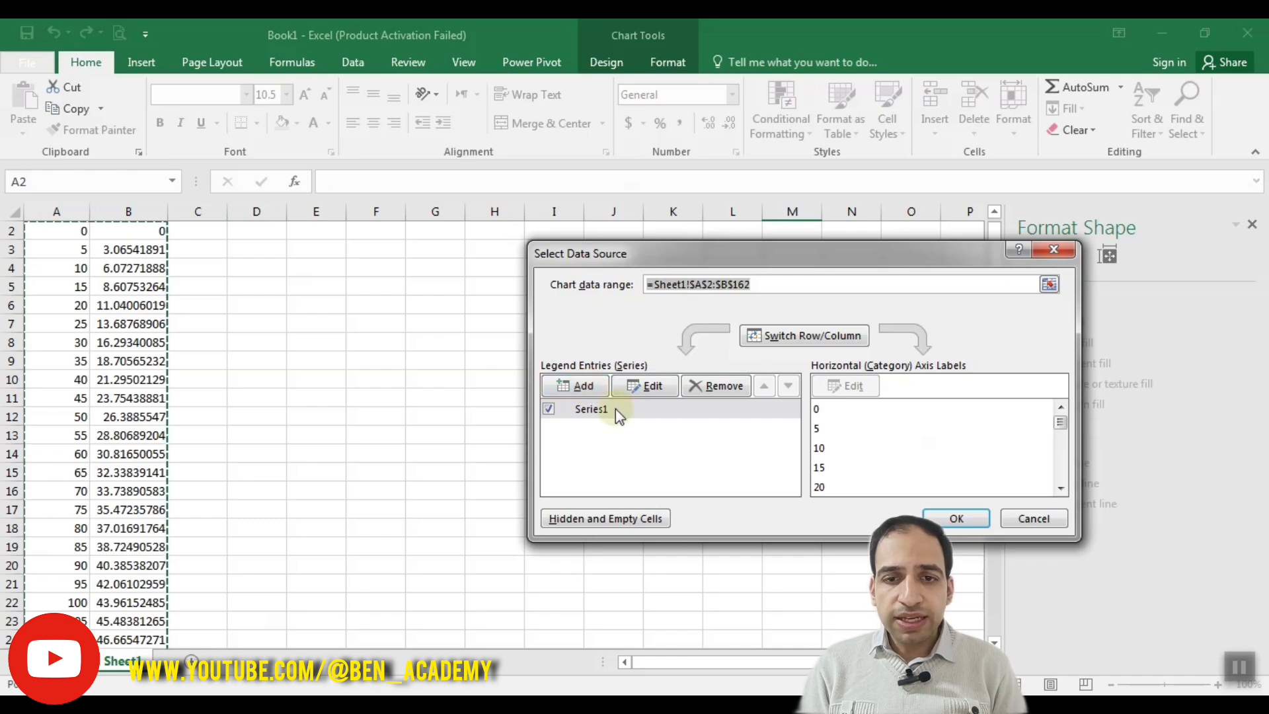
{"action": "left_click", "coordinate": [645, 386]}
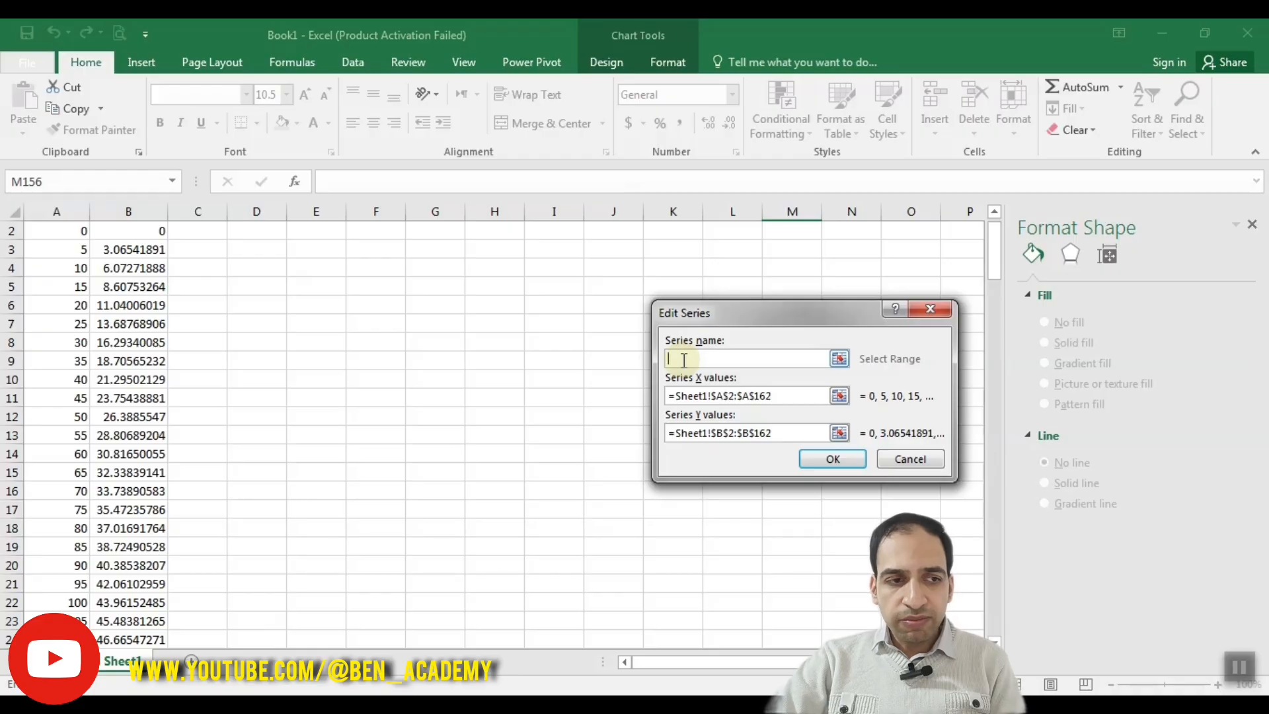
{"action": "type", "text": "Run1"}
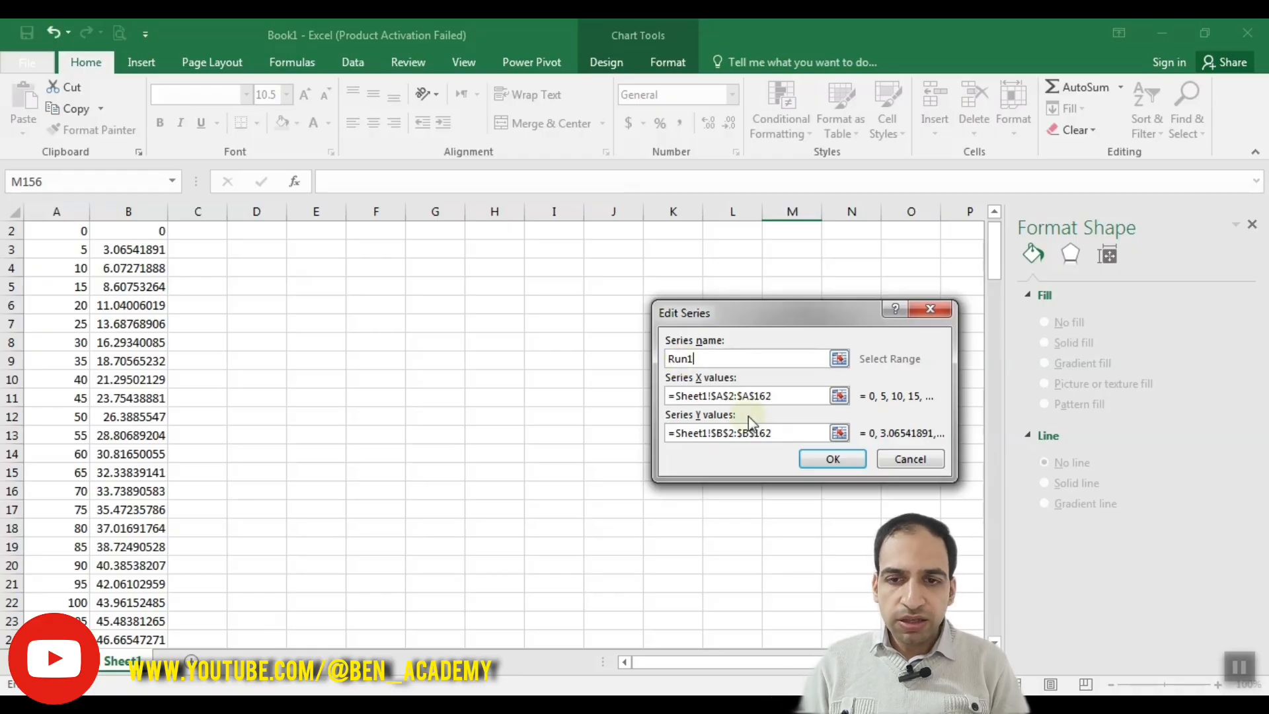
{"action": "left_click", "coordinate": [823, 458]}
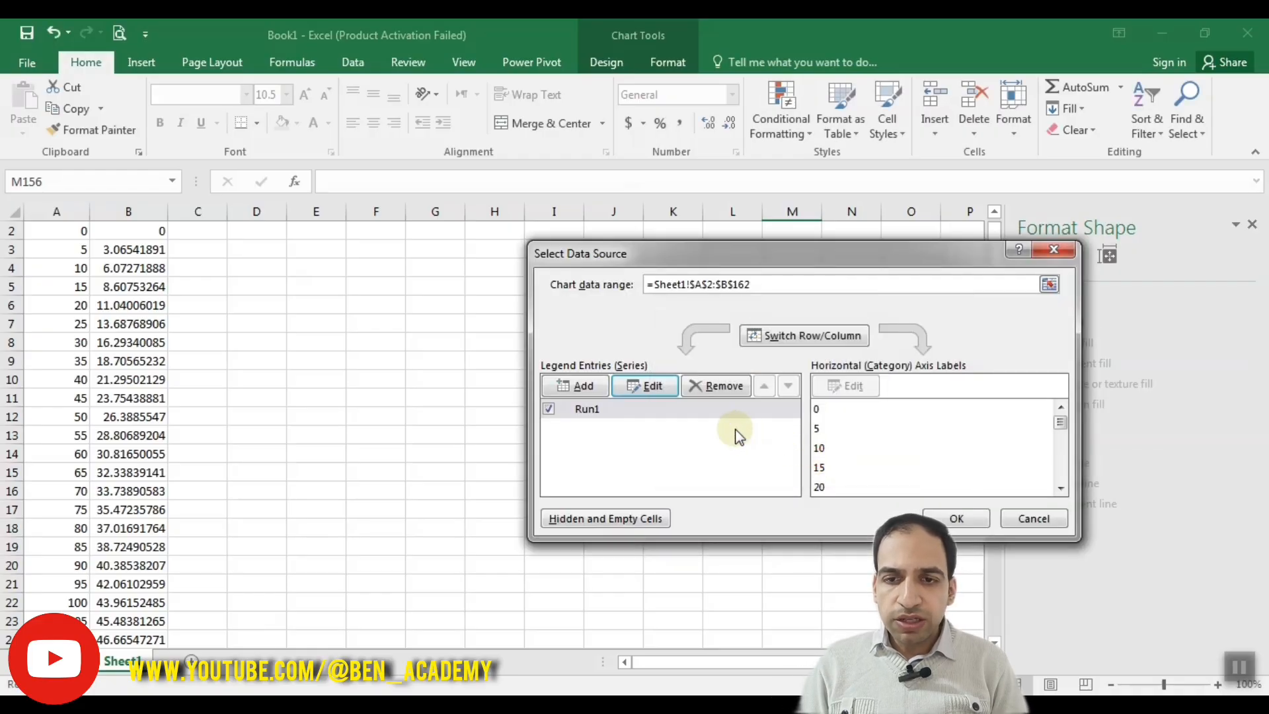
Step: Try switching the rows and columns of the chart data, check the first series' ranges, and switch back
{"action": "left_click", "coordinate": [838, 409]}
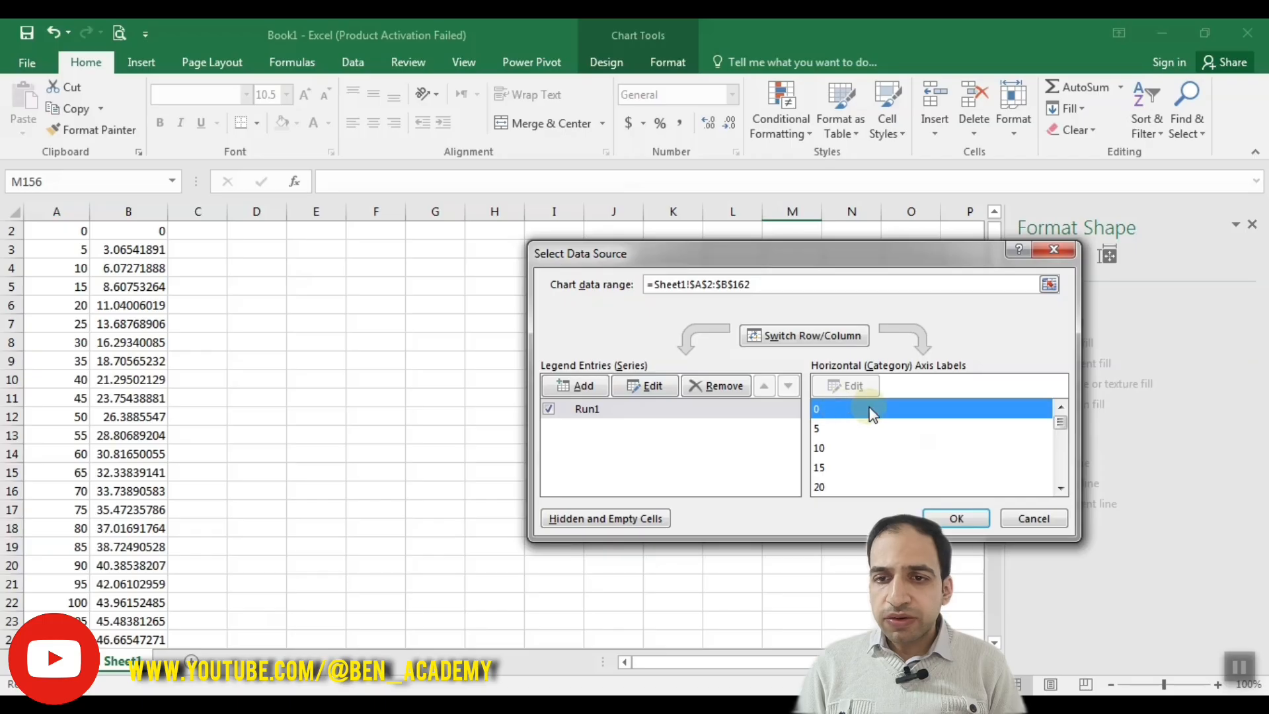
{"action": "mouse_move", "coordinate": [1061, 425]}
{"action": "left_mouse_down"}
{"action": "mouse_move", "coordinate": [1056, 498]}
{"action": "mouse_move", "coordinate": [1057, 406]}
{"action": "left_mouse_up"}
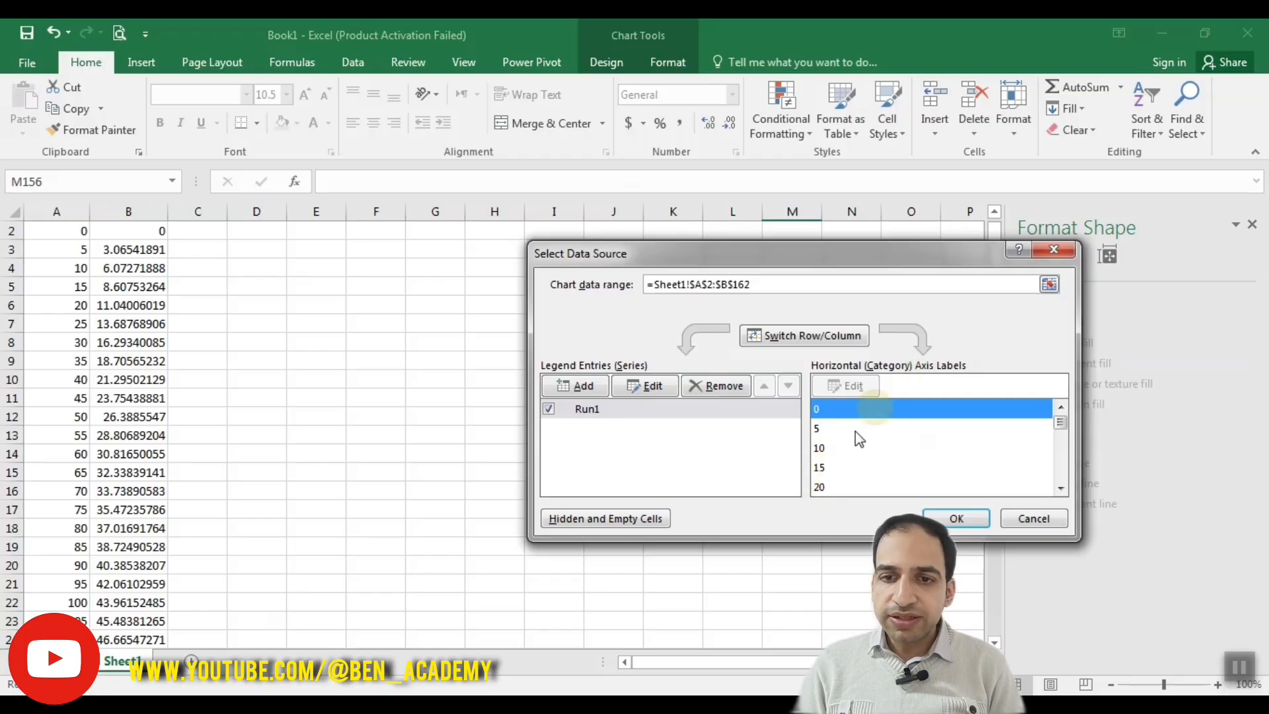
{"action": "left_click", "coordinate": [785, 337]}
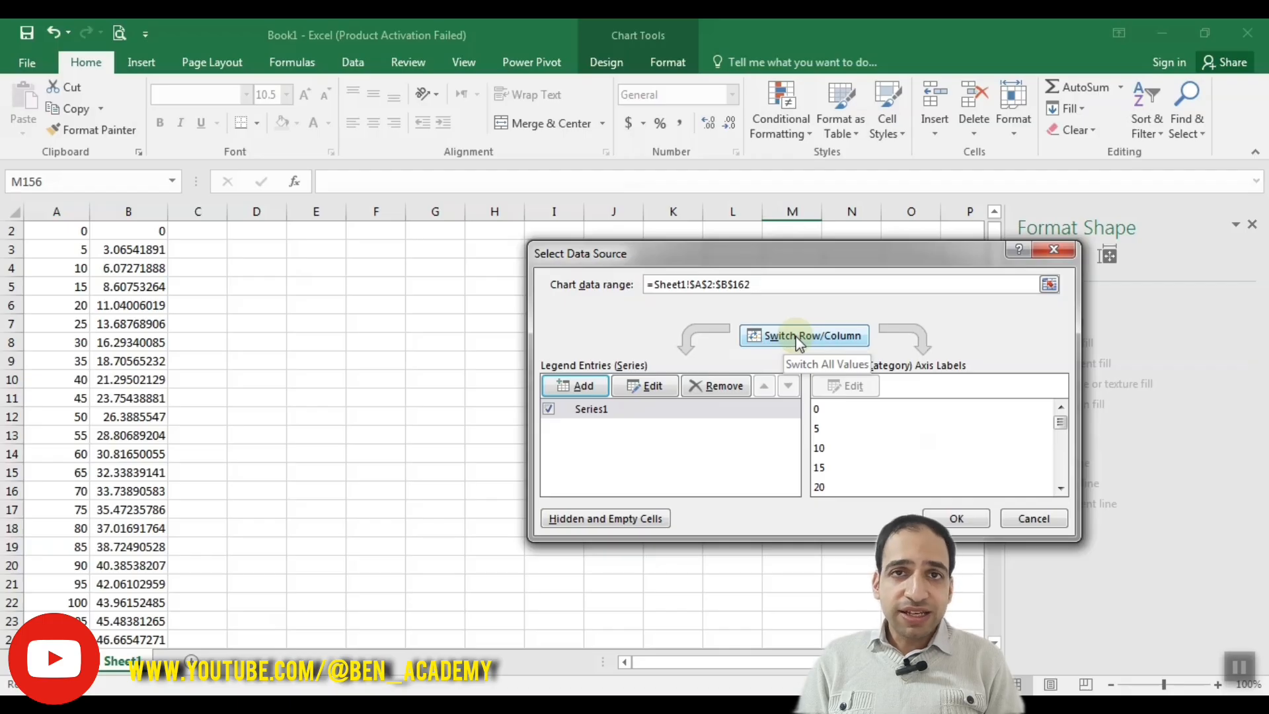
{"action": "left_click", "coordinate": [797, 338]}
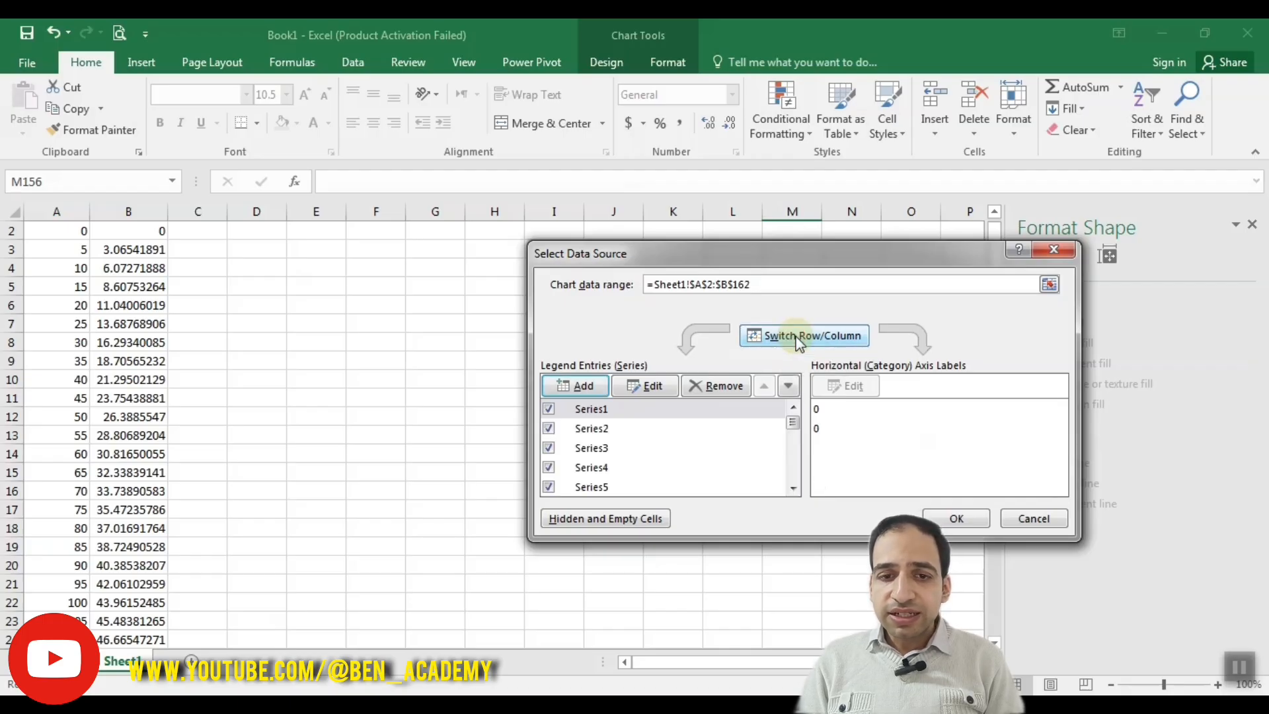
{"action": "mouse_move", "coordinate": [792, 422]}
{"action": "left_mouse_down"}
{"action": "mouse_move", "coordinate": [793, 489]}
{"action": "mouse_move", "coordinate": [791, 411]}
{"action": "left_mouse_up"}
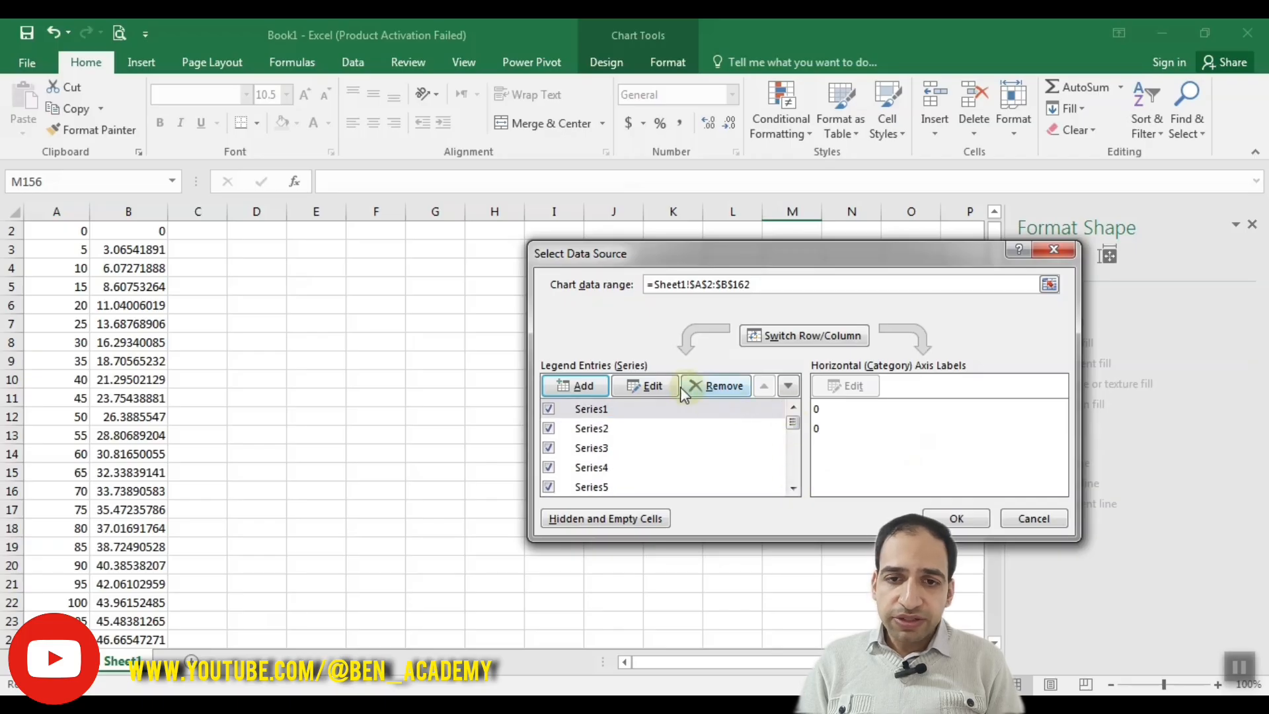
{"action": "left_click", "coordinate": [654, 386]}
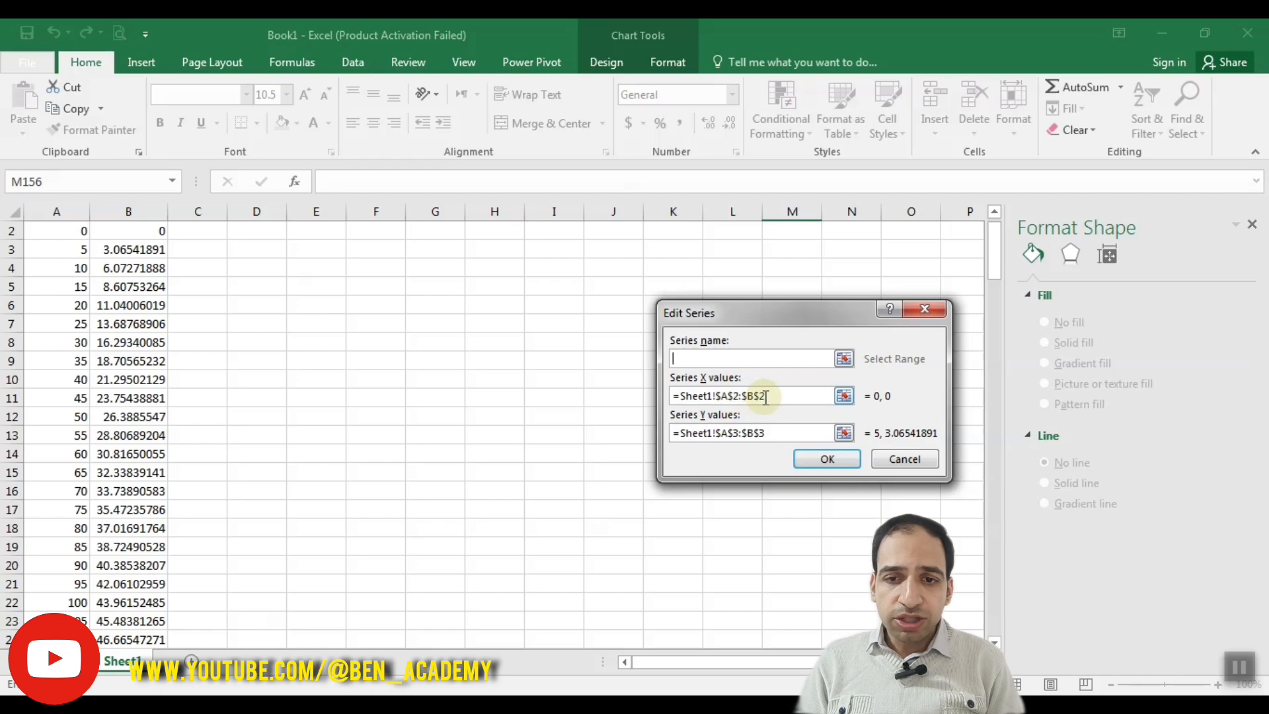
{"action": "left_click", "coordinate": [902, 457]}
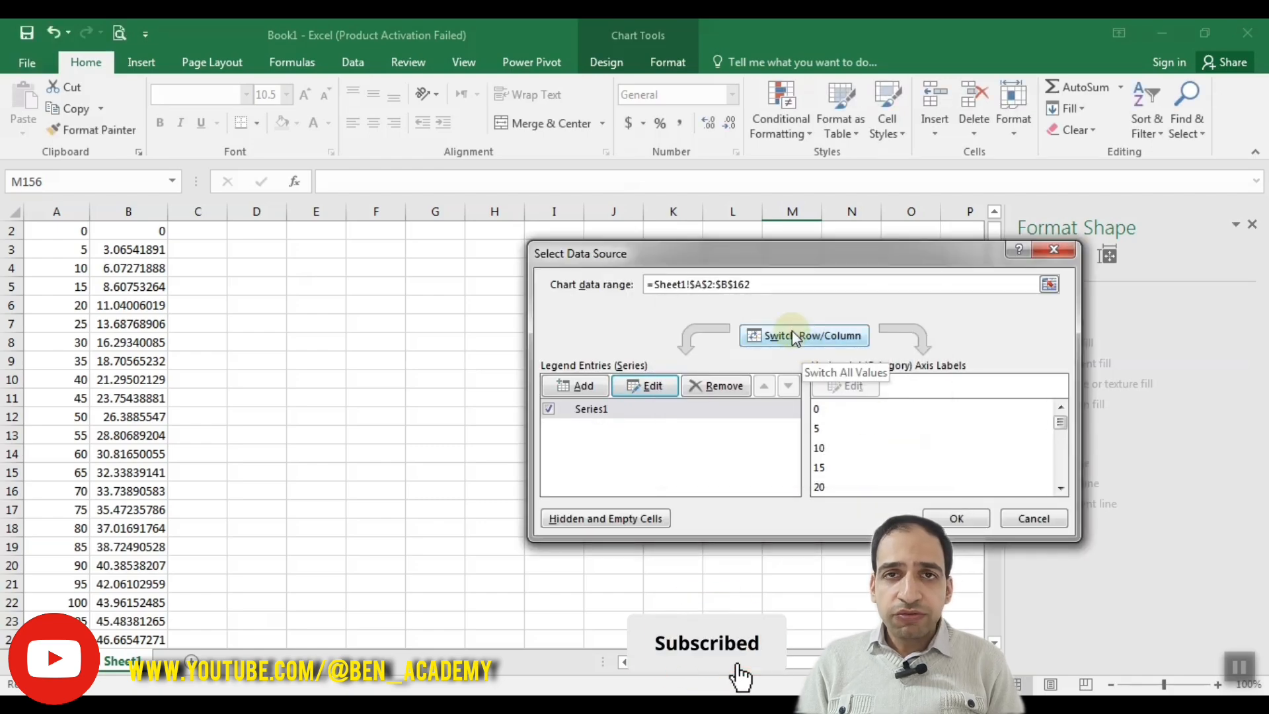
{"action": "left_click", "coordinate": [793, 336]}
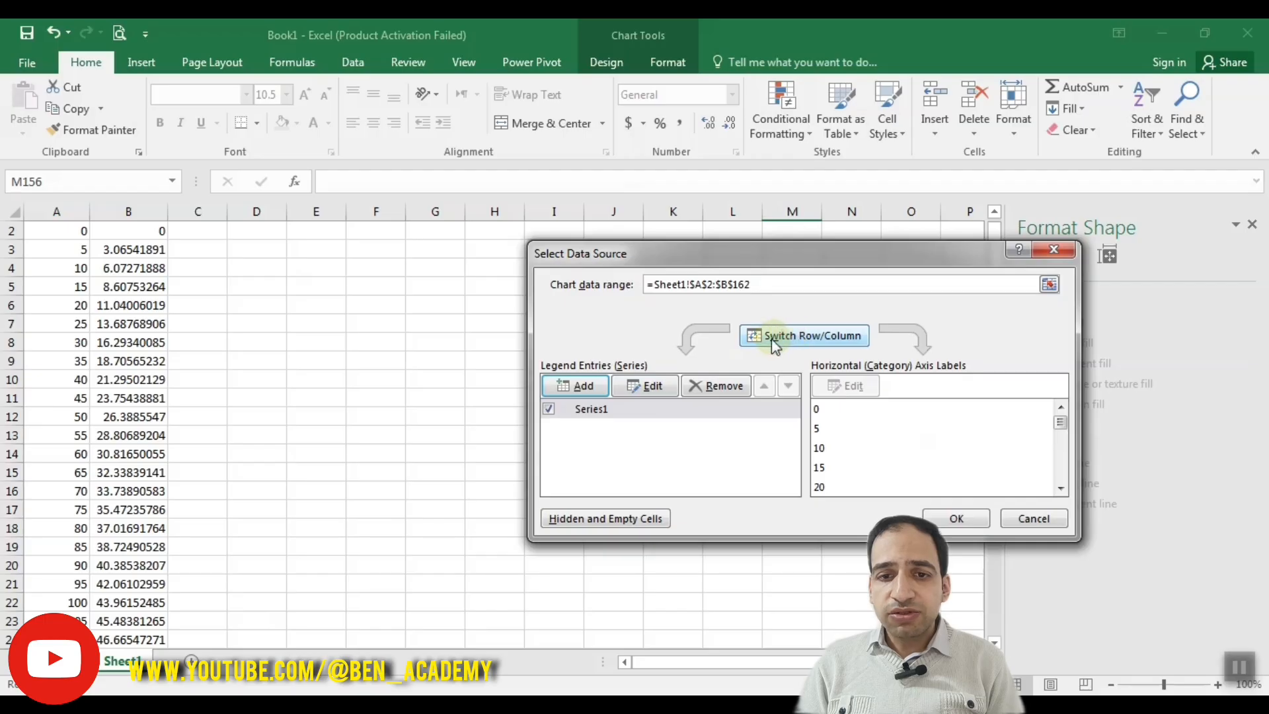
Step: Open the series for editing and examine the cell ranges of its X and Y values
{"action": "left_click", "coordinate": [648, 385]}
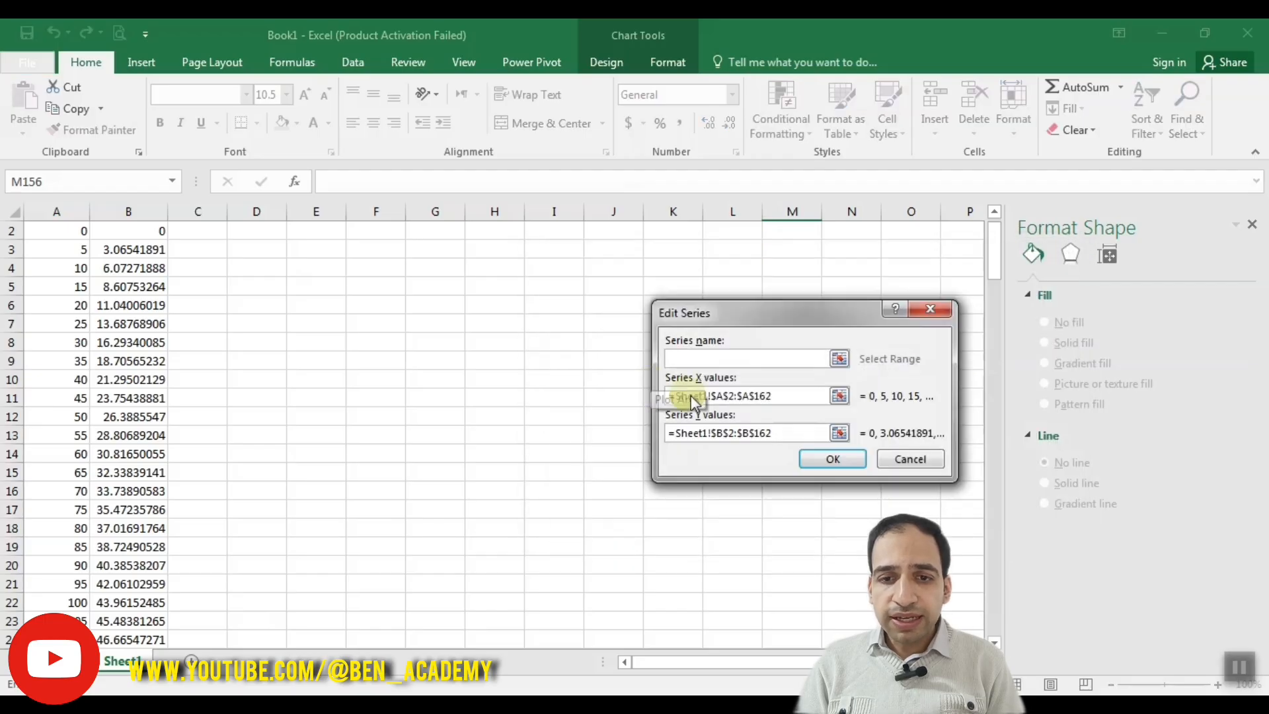
{"action": "left_click", "coordinate": [719, 397]}
{"action": "left_click", "coordinate": [725, 432]}
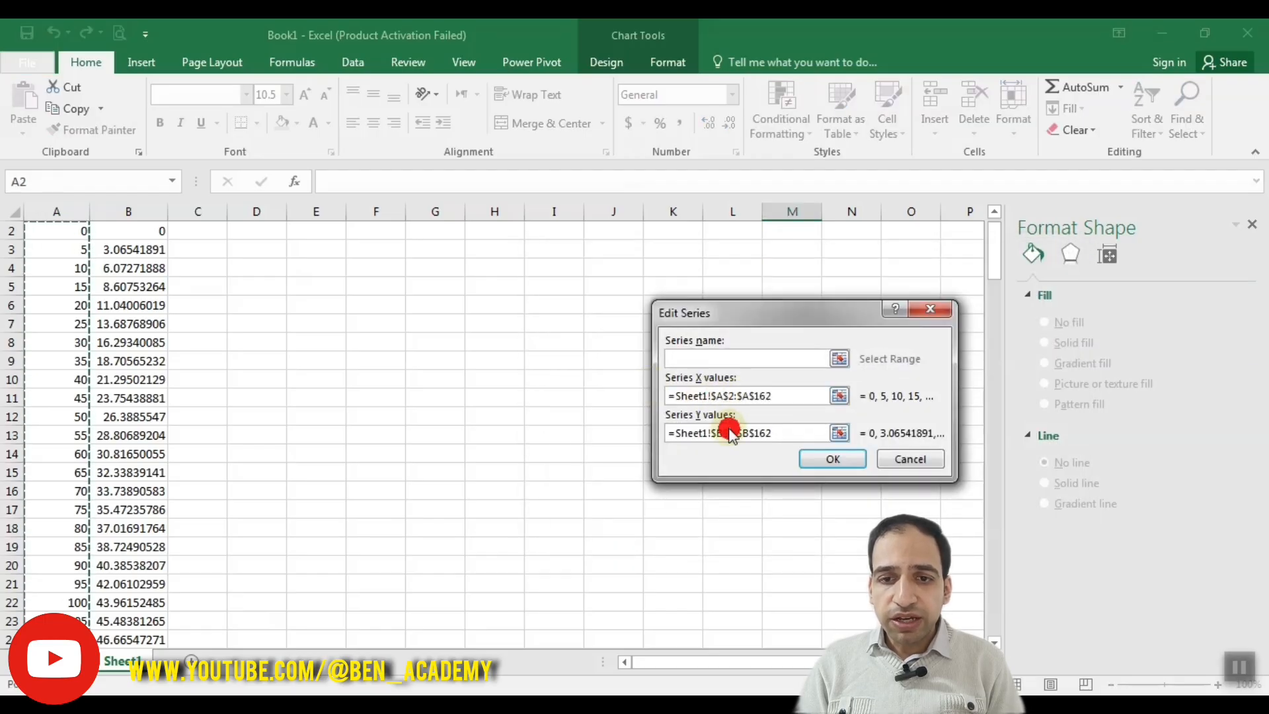
{"action": "left_click", "coordinate": [787, 397]}
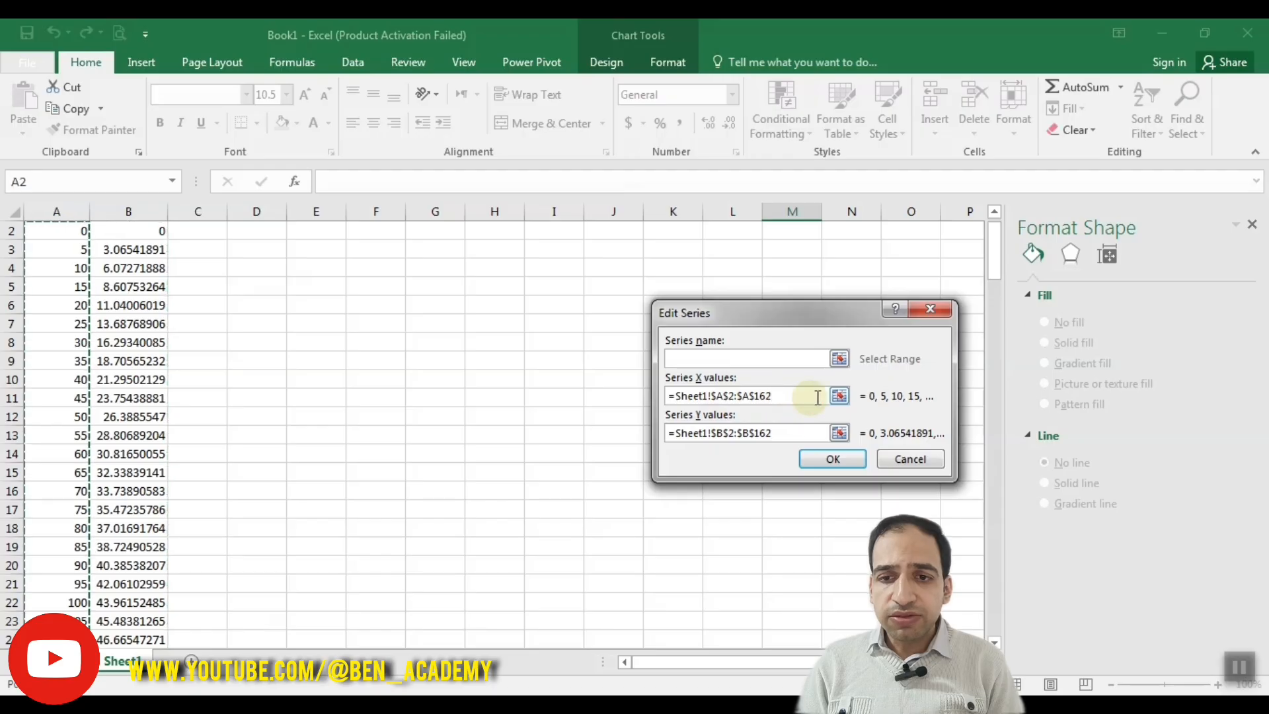
Step: Try to add the range A2:A17 to the series' existing X values reference, and clear that entry
{"action": "left_click", "coordinate": [840, 396]}
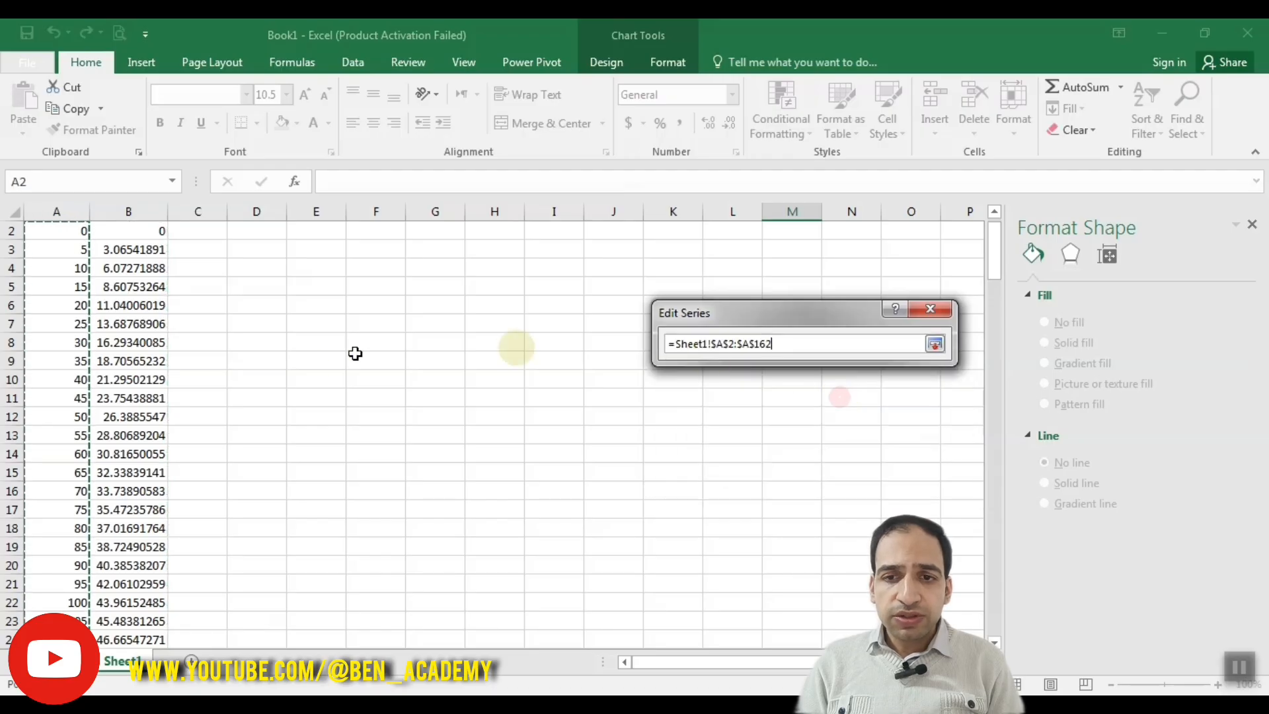
{"action": "left_click_drag", "start_coordinate": [62, 231], "coordinate": [42, 510]}
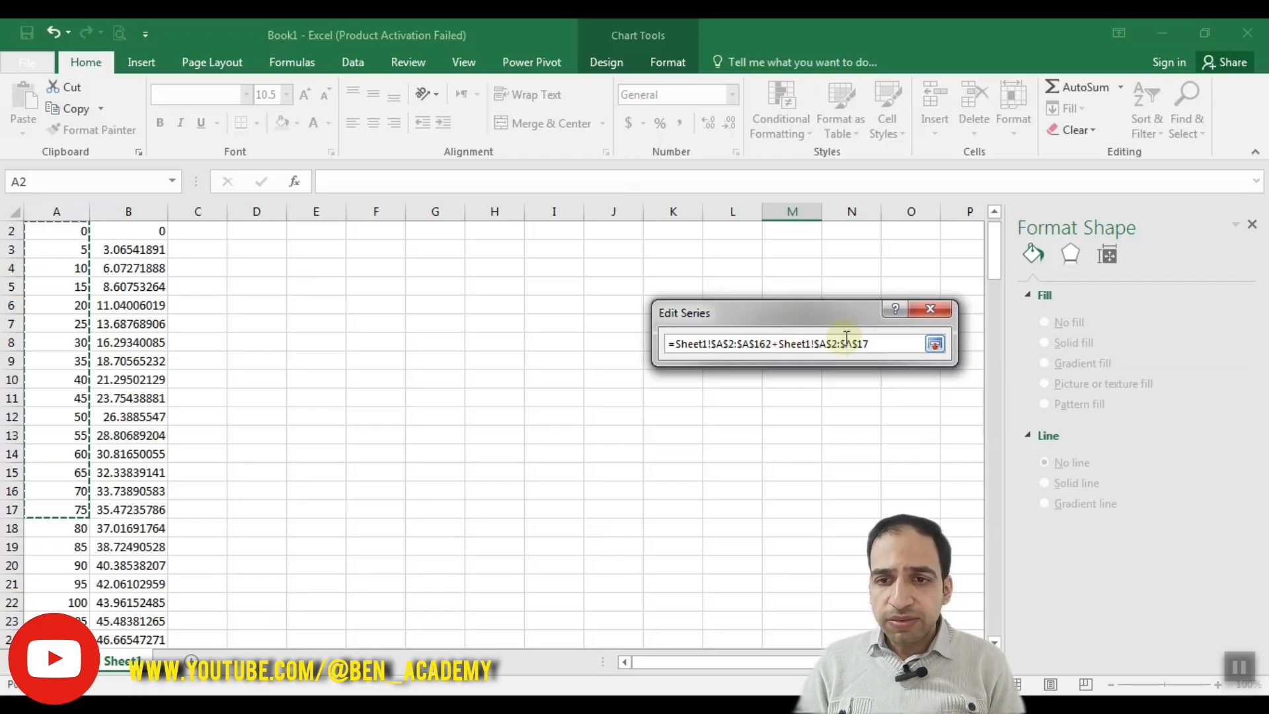
{"action": "left_click", "coordinate": [934, 343]}
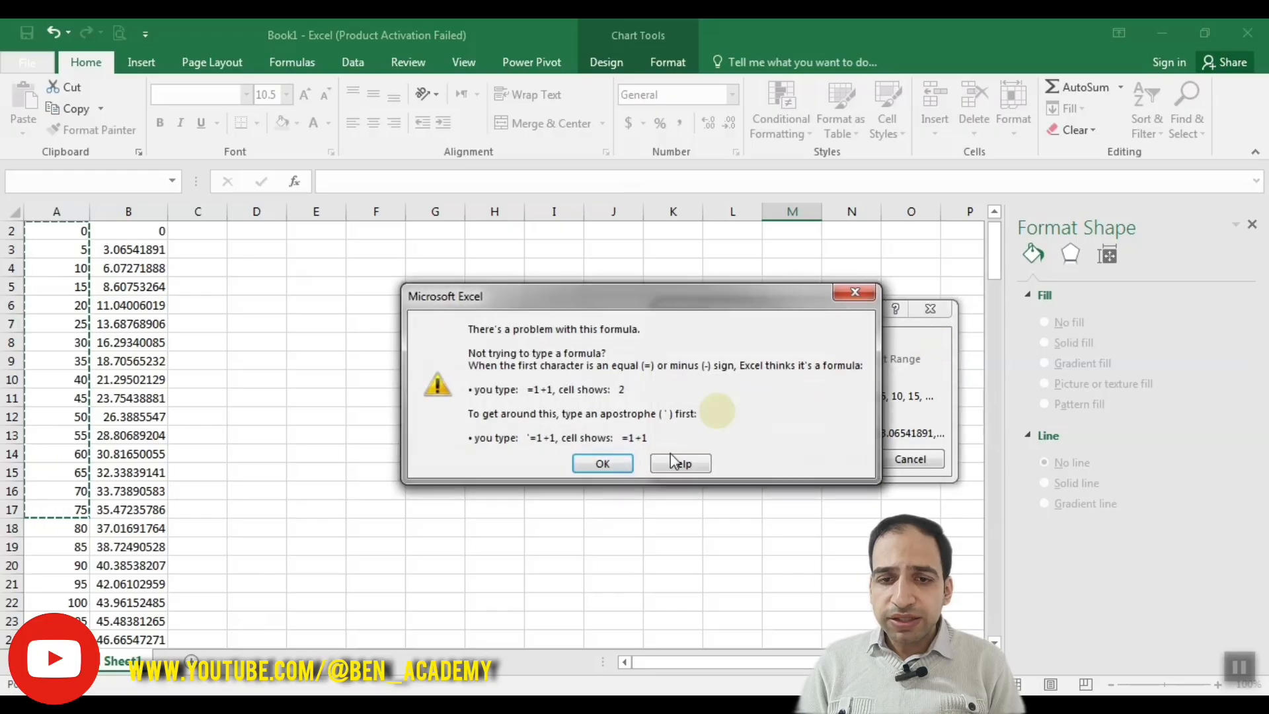
{"action": "left_click", "coordinate": [602, 463]}
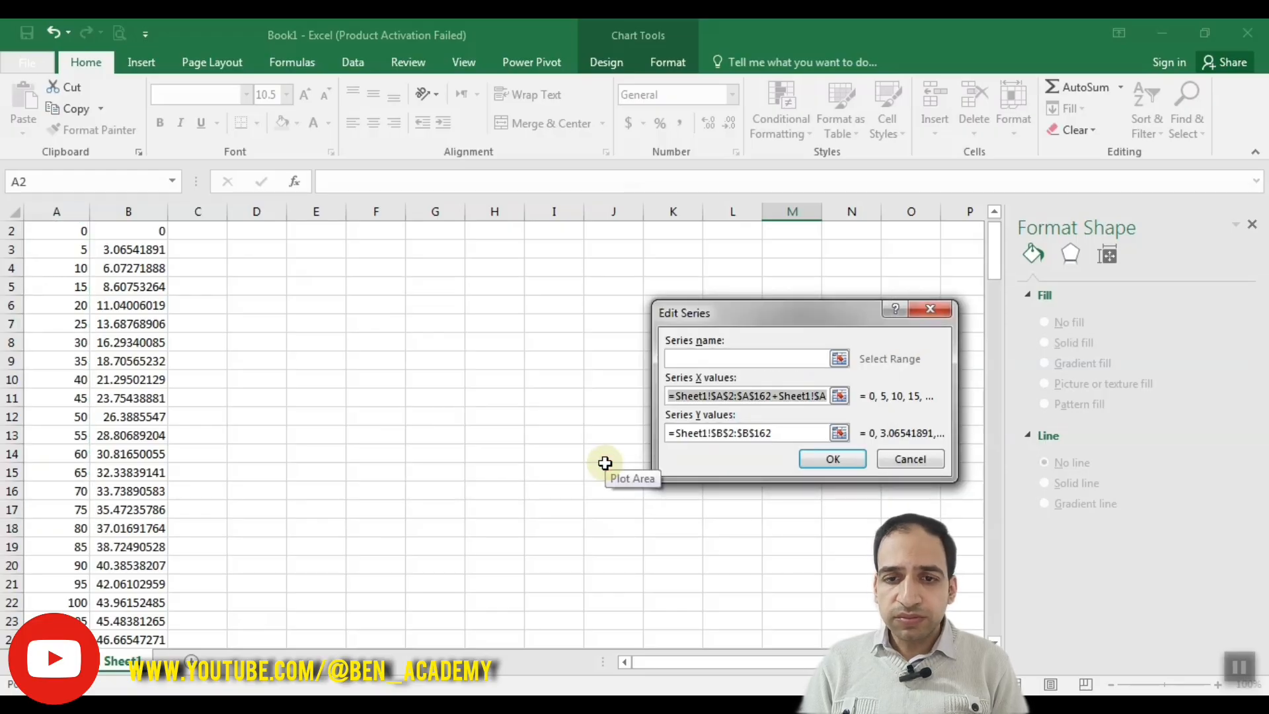
{"action": "key", "text": "BackSpace"}
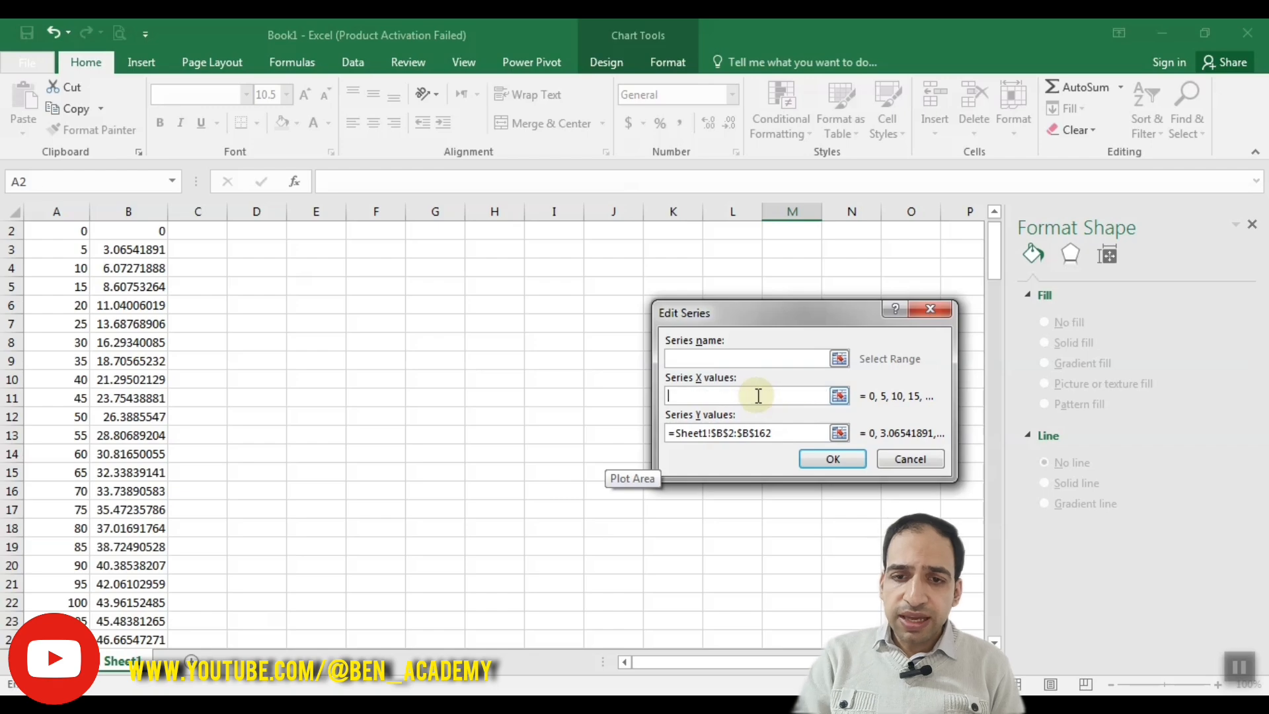
Step: Try limiting the series' X values to cells A2:A17 on Sheet1
{"action": "left_click", "coordinate": [840, 395]}
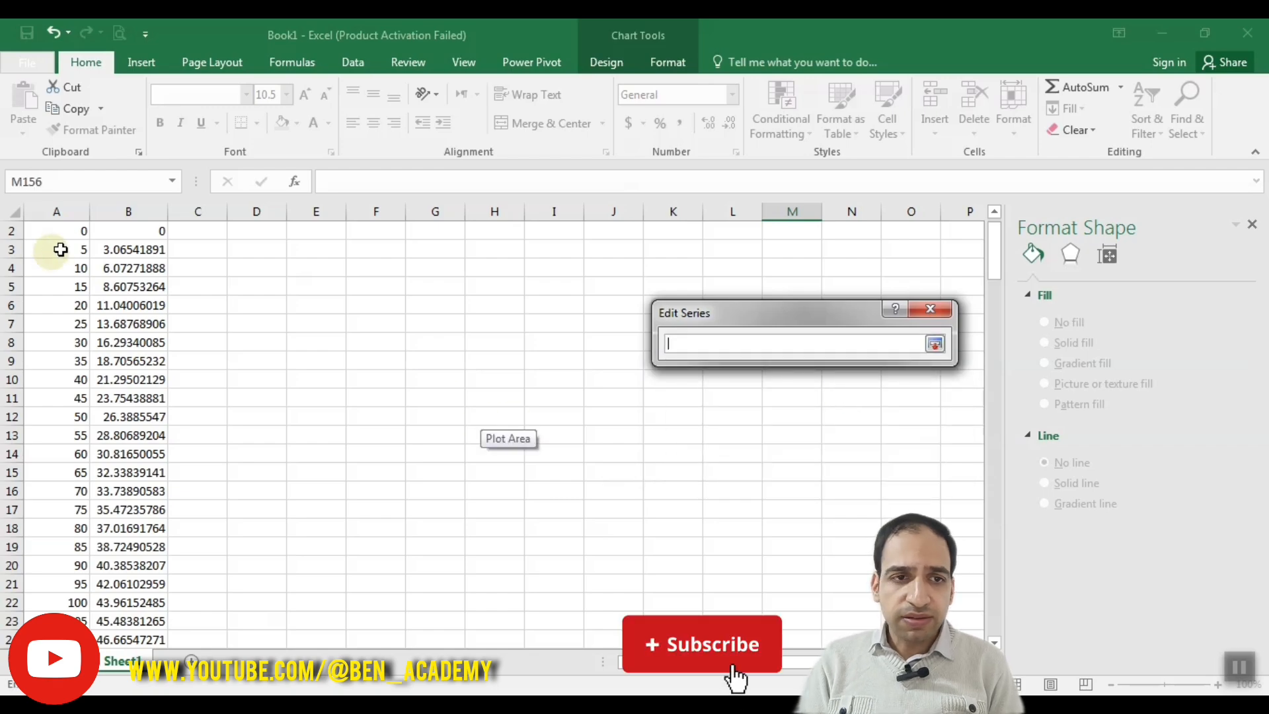
{"action": "left_click_drag", "start_coordinate": [60, 230], "coordinate": [47, 510]}
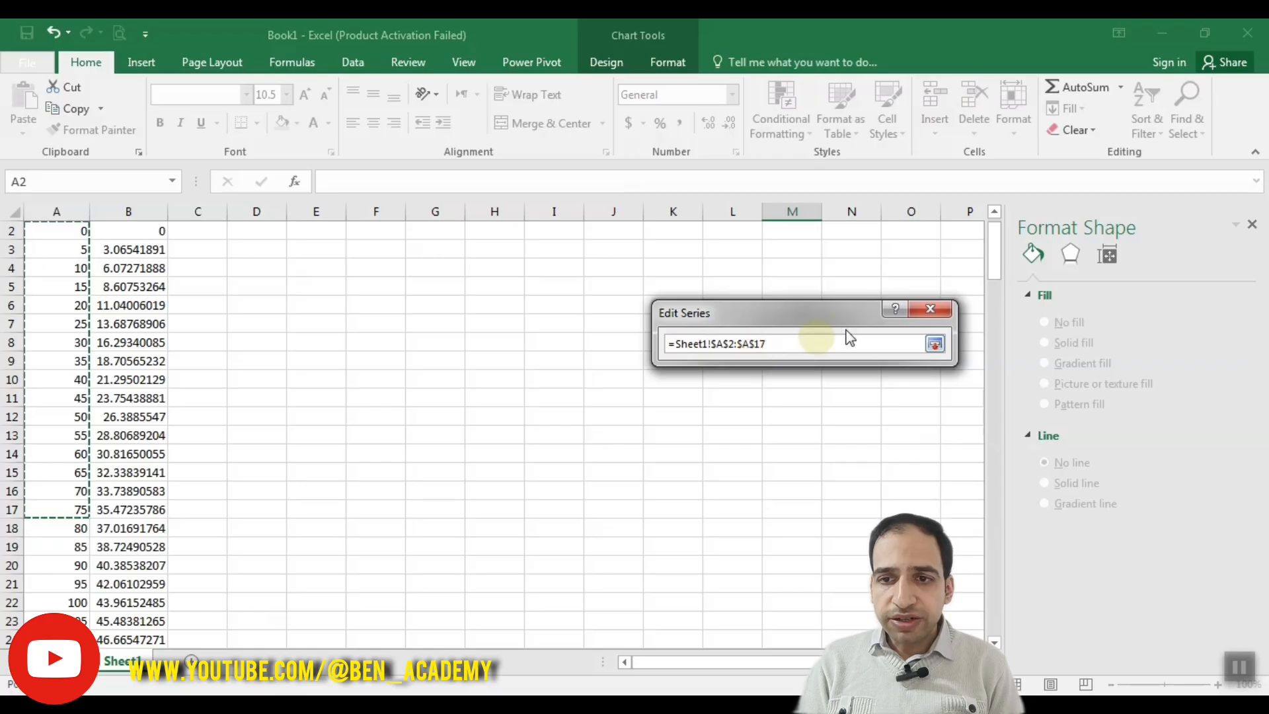
{"action": "left_click", "coordinate": [935, 344]}
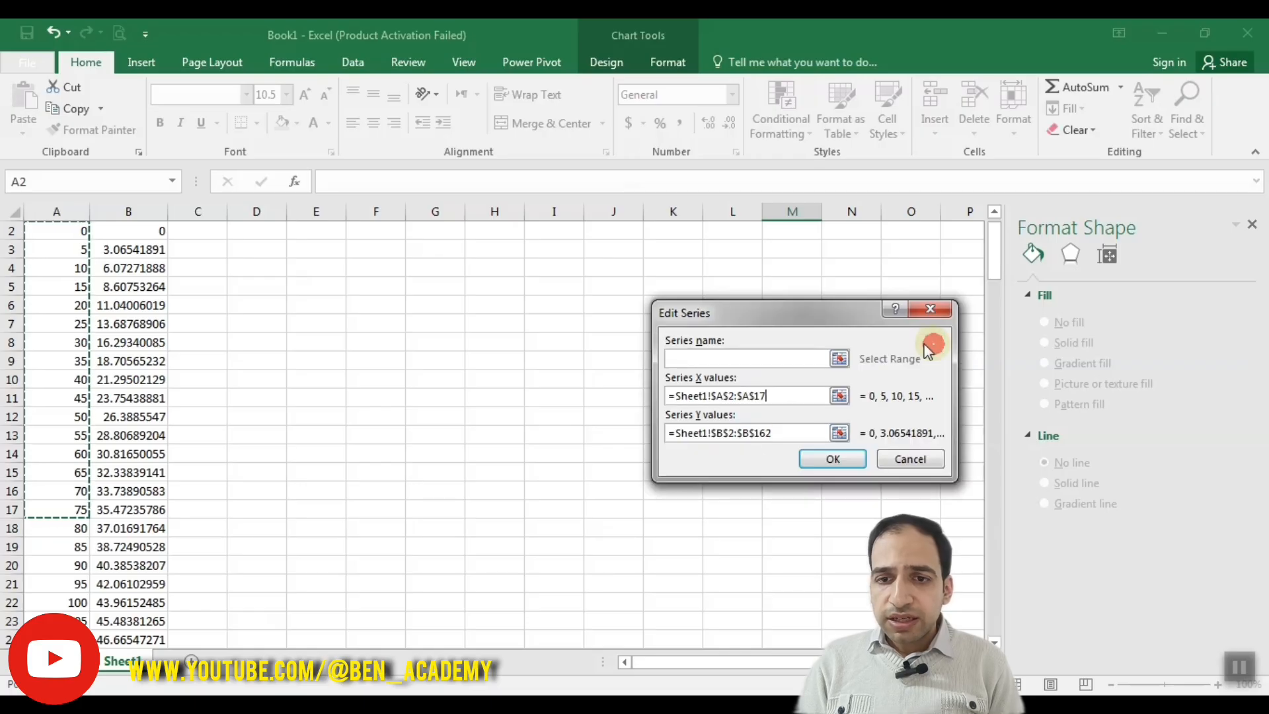
Step: Try editing the series' Y values reference manually, and discard the changes to both ranges
{"action": "left_click", "coordinate": [785, 433]}
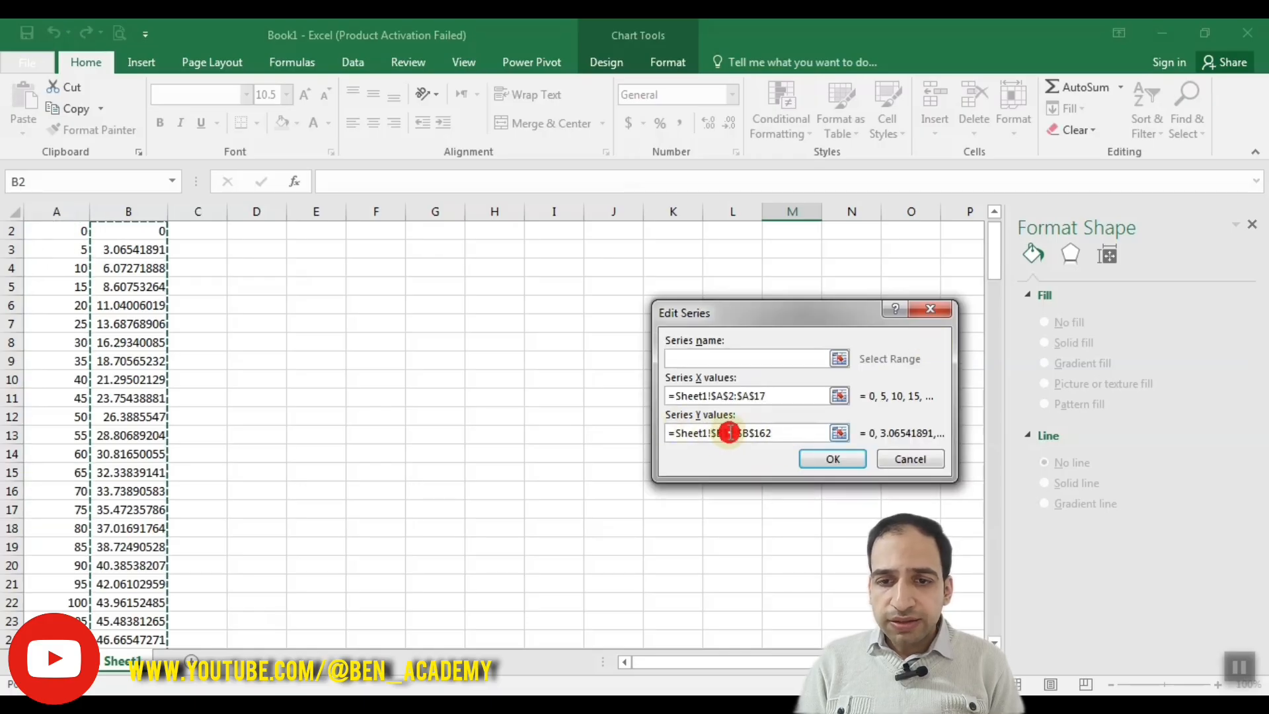
{"action": "left_click", "coordinate": [734, 433]}
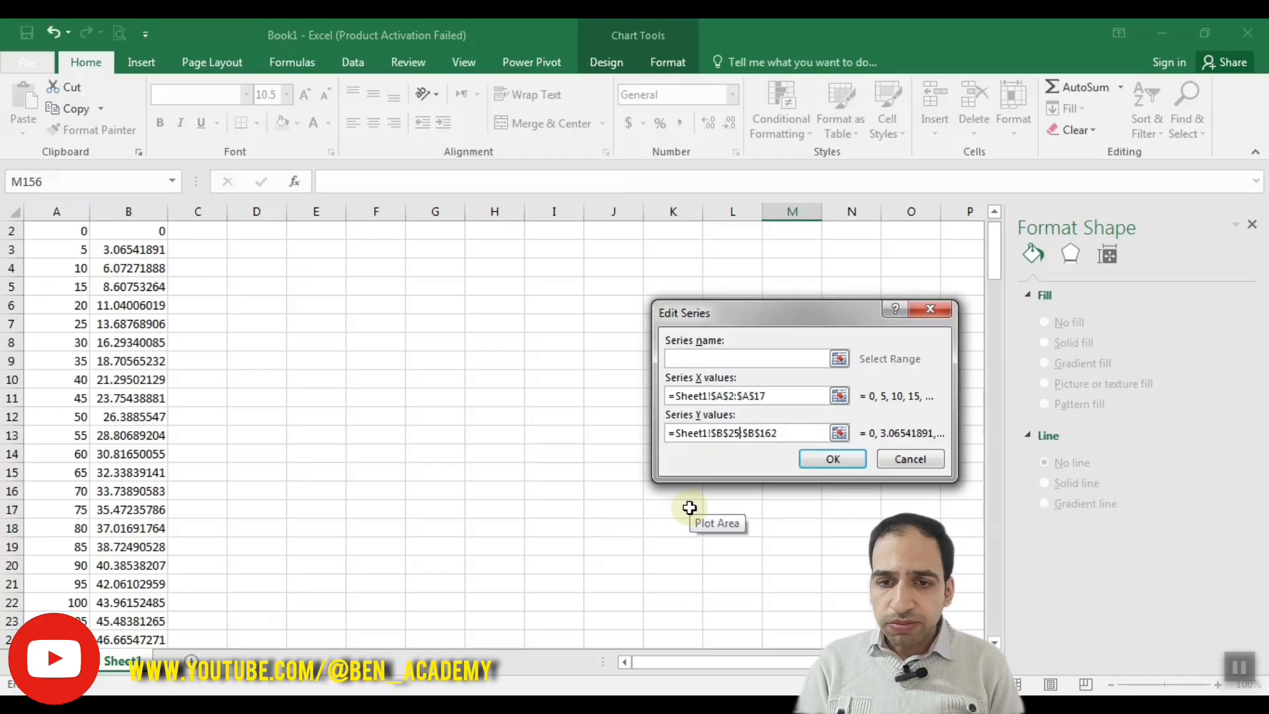
{"action": "left_click", "coordinate": [776, 433]}
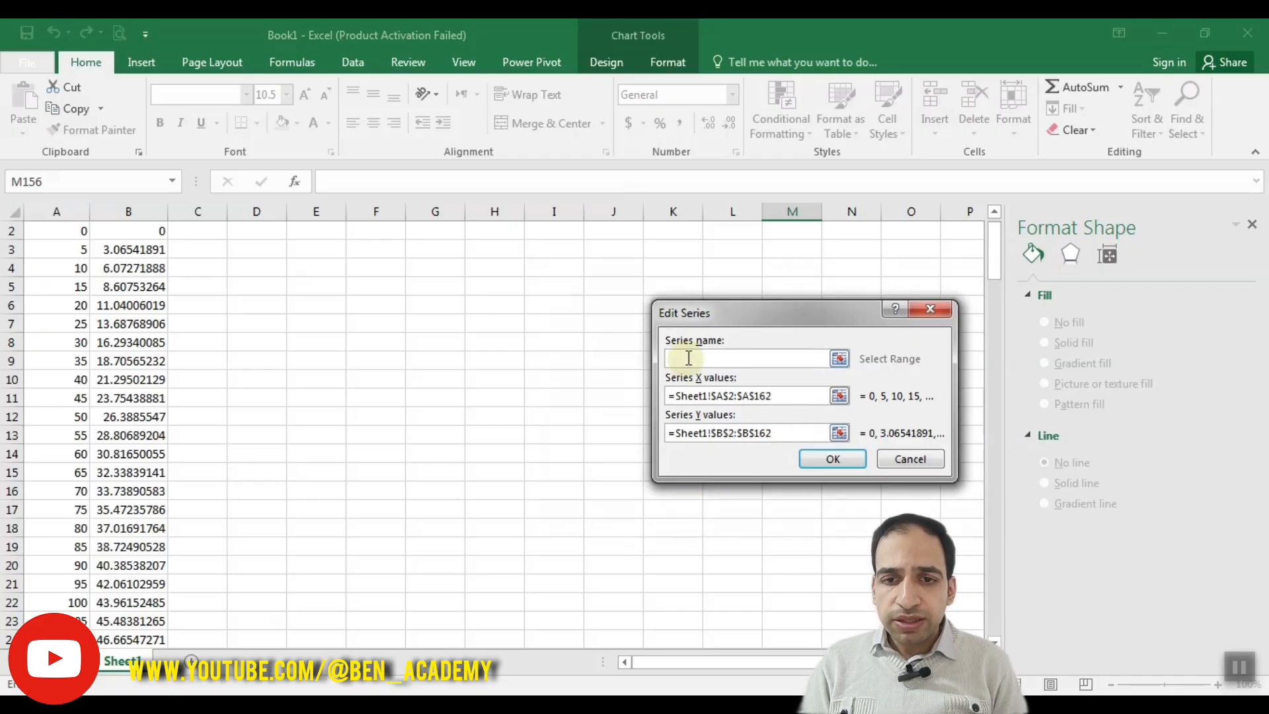
Step: Name the series Run1 and apply the data source changes to the chart
{"action": "type", "text": "Run1"}
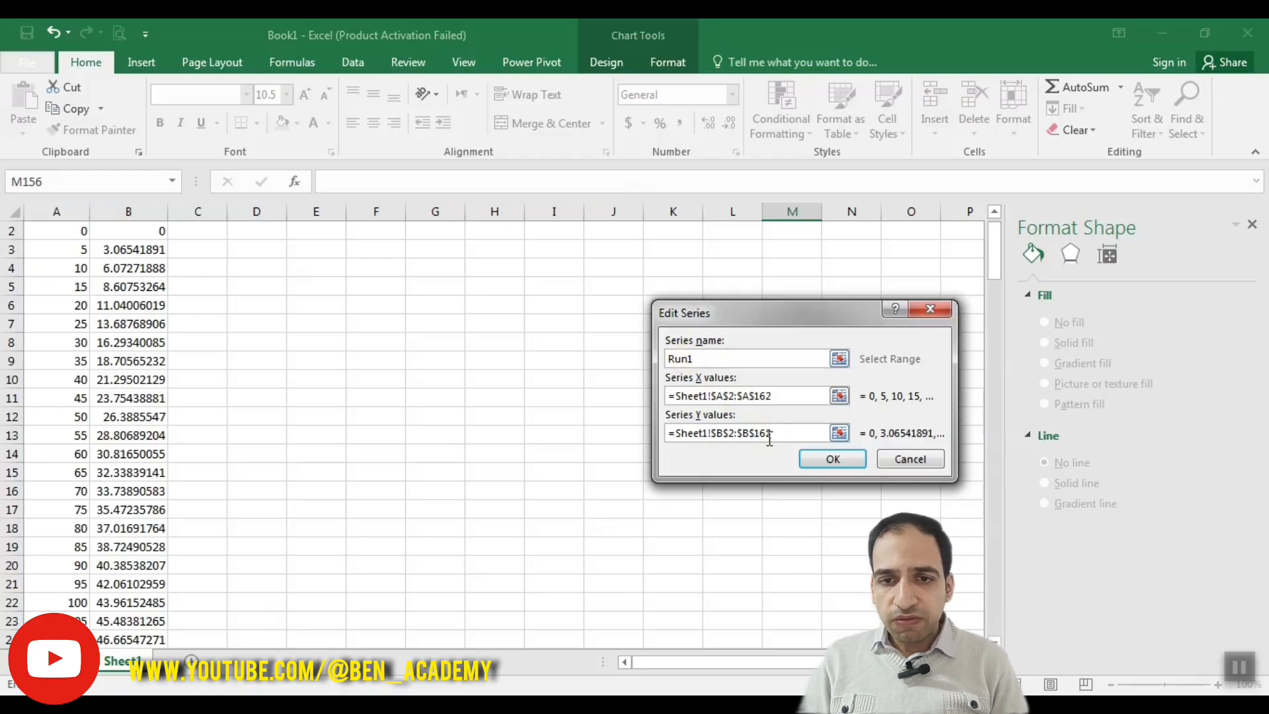
{"action": "left_click", "coordinate": [823, 457]}
{"action": "left_click", "coordinate": [955, 520]}
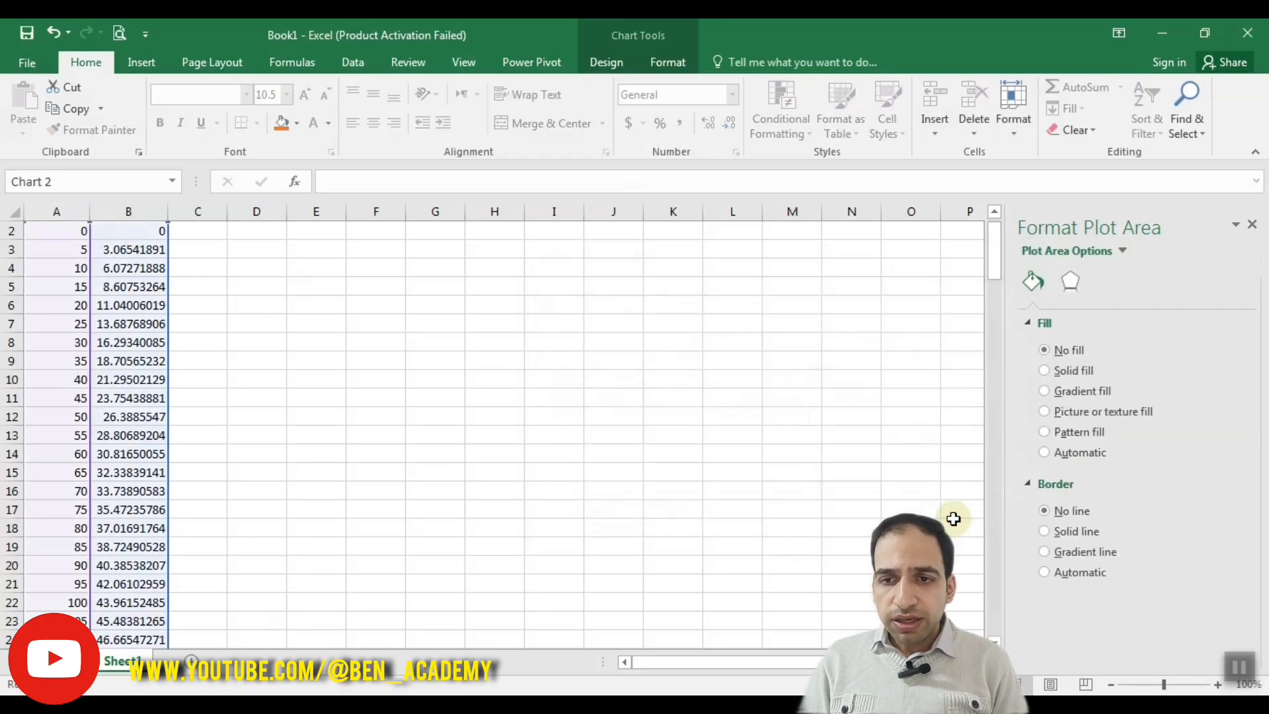
{"action": "left_click_drag", "start_coordinate": [990, 268], "coordinate": [988, 618]}
{"action": "left_click", "coordinate": [819, 495]}
{"action": "left_click_drag", "start_coordinate": [611, 406], "coordinate": [660, 531]}
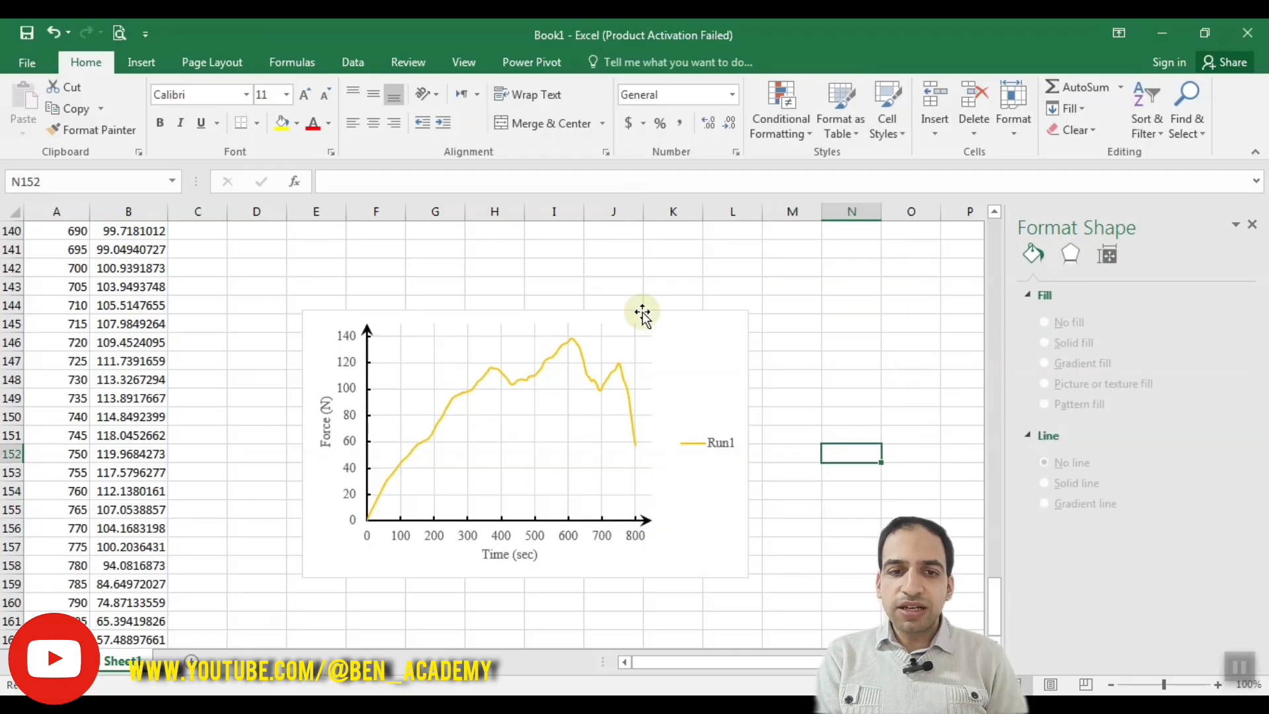
Step: Try a solid fill and a gradient fill on the plot area, and restore it to no fill
{"action": "left_click", "coordinate": [575, 426]}
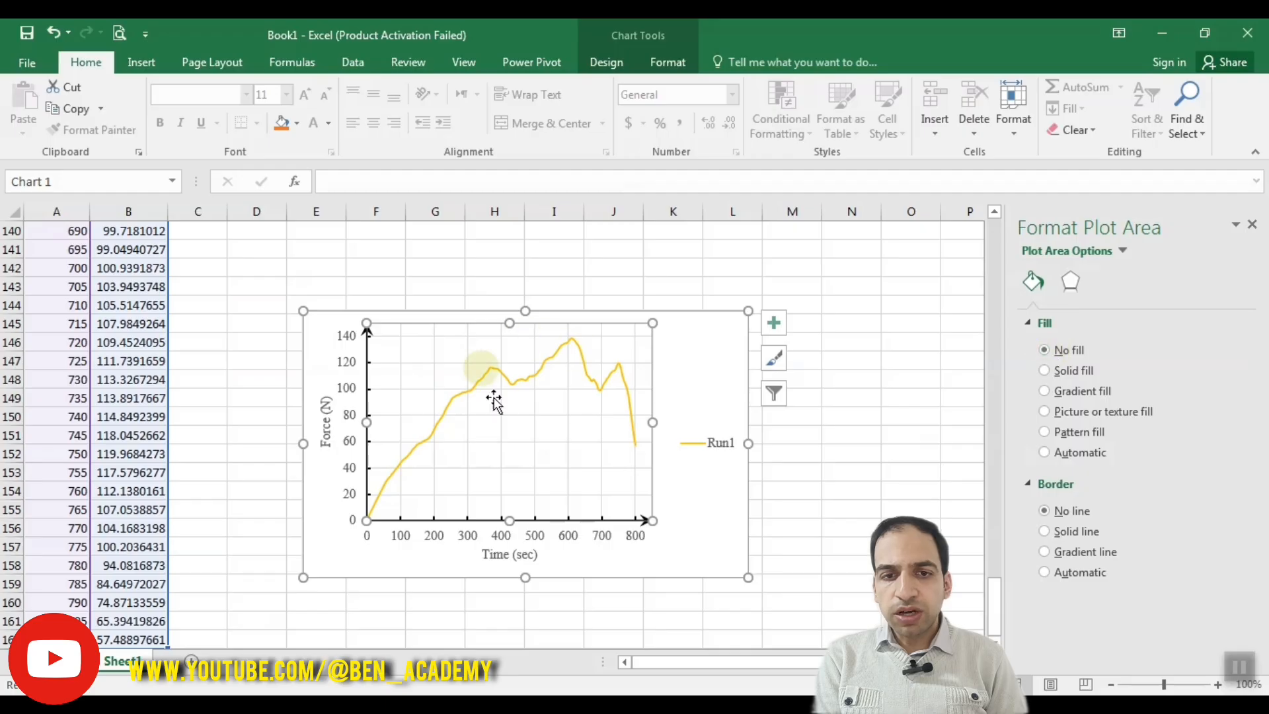
{"action": "left_click", "coordinate": [1046, 370]}
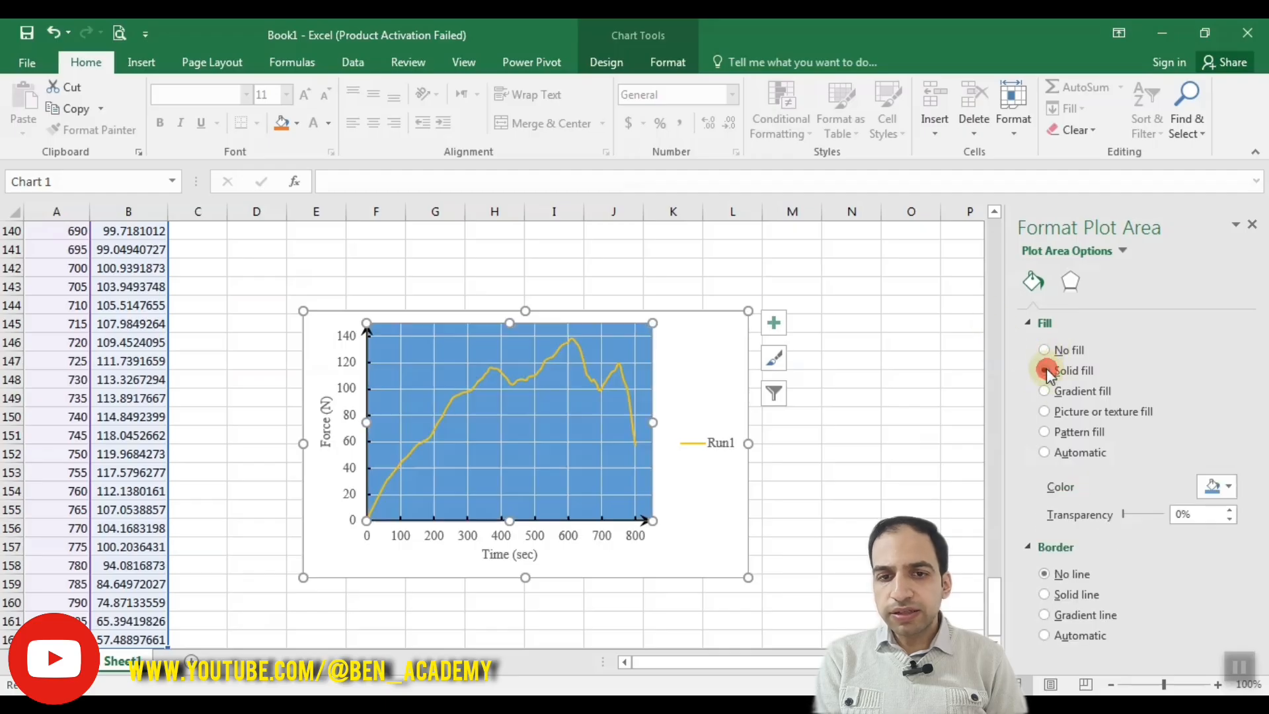
{"action": "left_click", "coordinate": [1044, 391]}
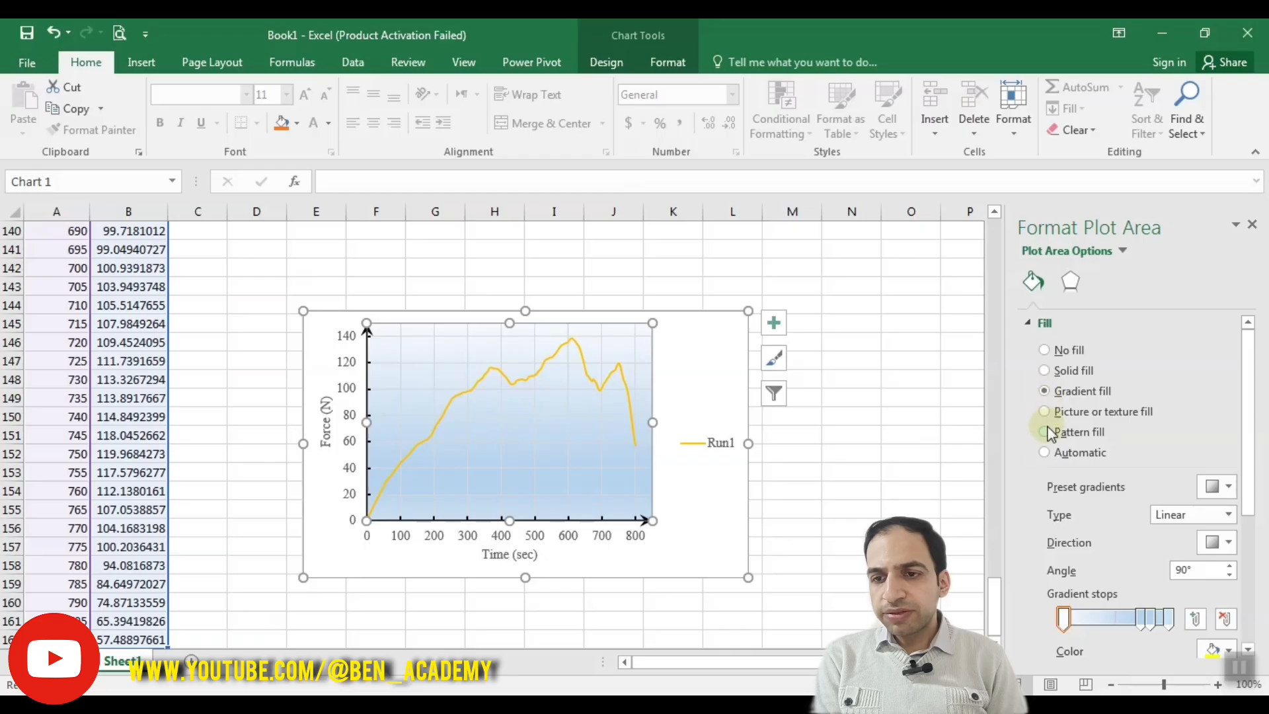
{"action": "left_click", "coordinate": [1047, 347]}
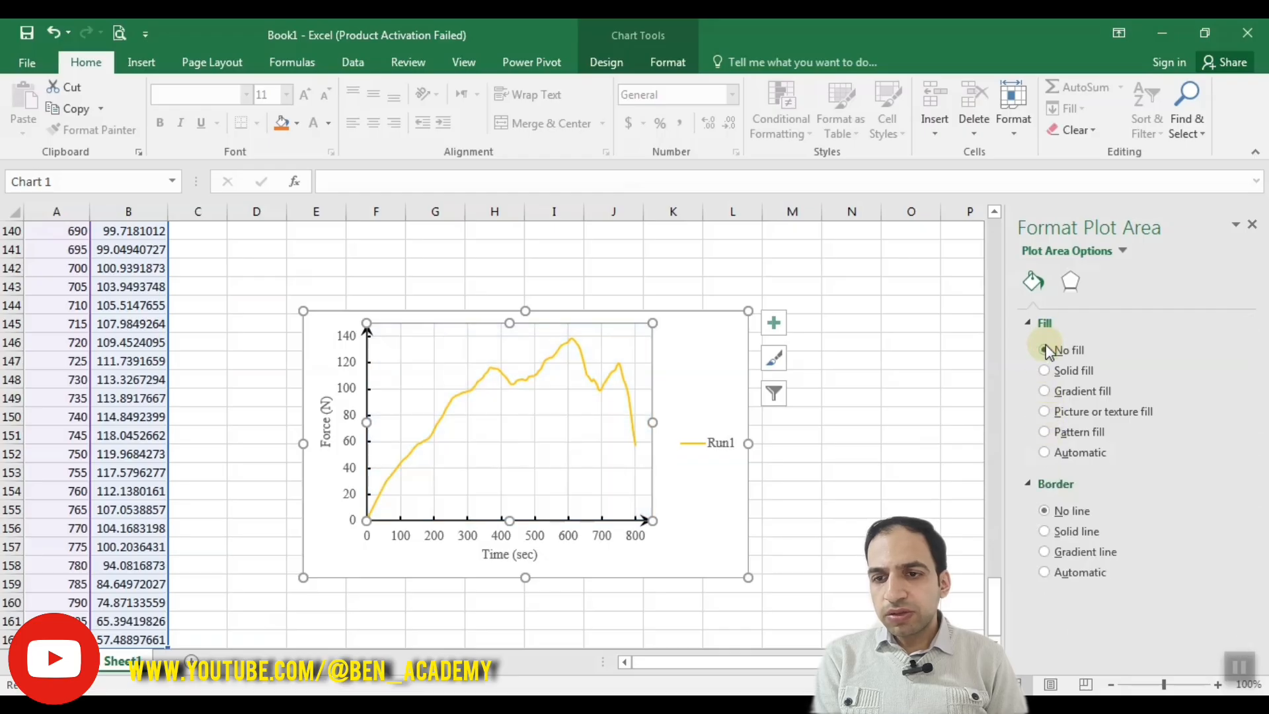
Step: Give the plot area a solid line border in the standard red color
{"action": "left_click", "coordinate": [1045, 531]}
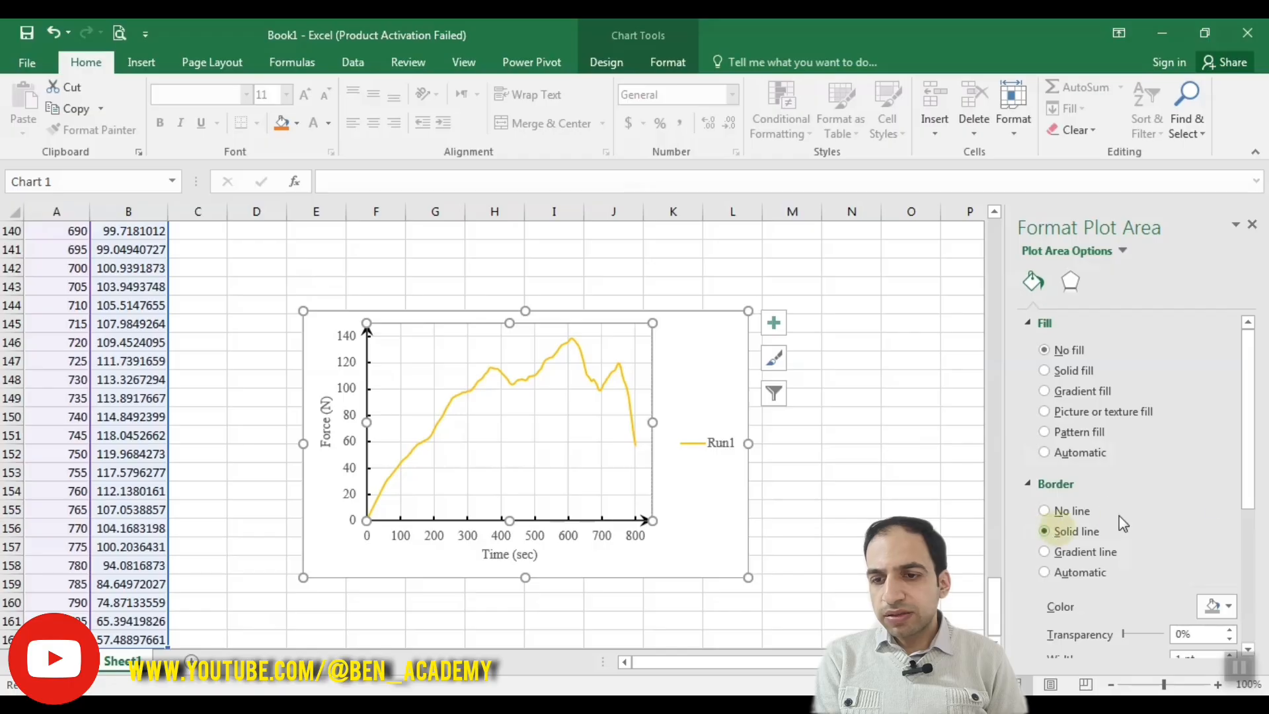
{"action": "left_click_drag", "start_coordinate": [1249, 449], "coordinate": [1241, 546]}
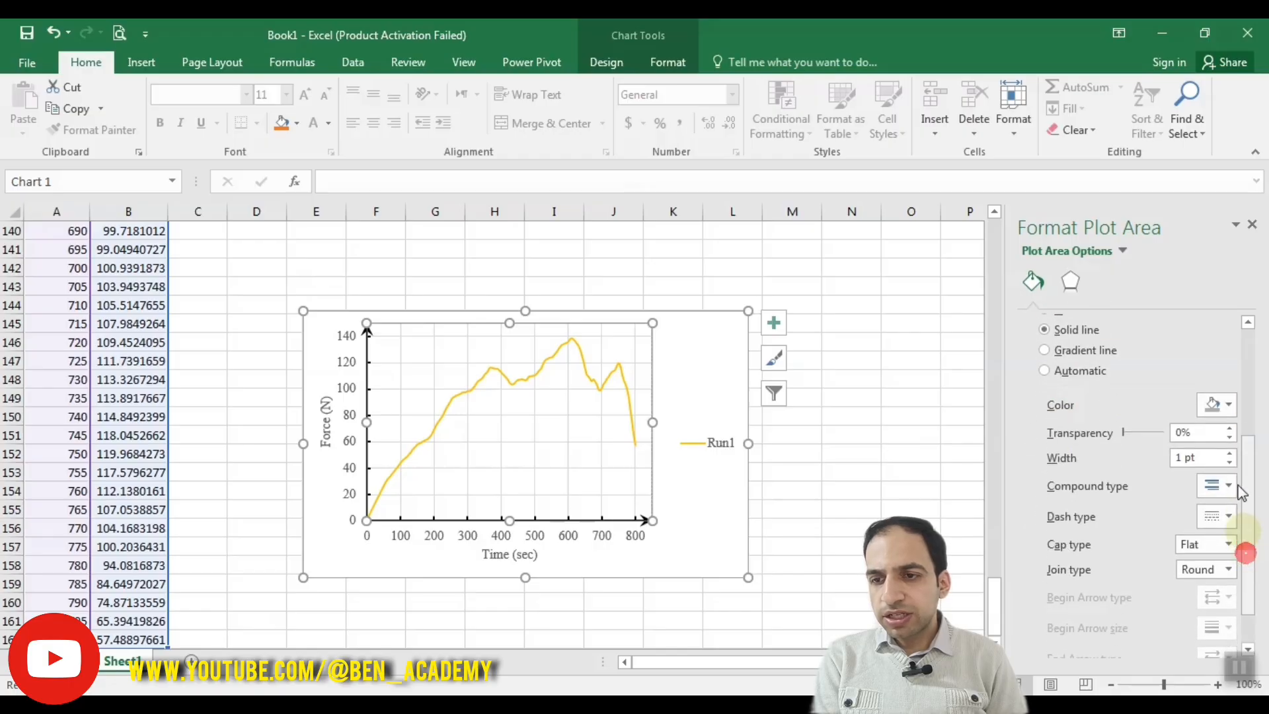
{"action": "left_click", "coordinate": [1219, 404]}
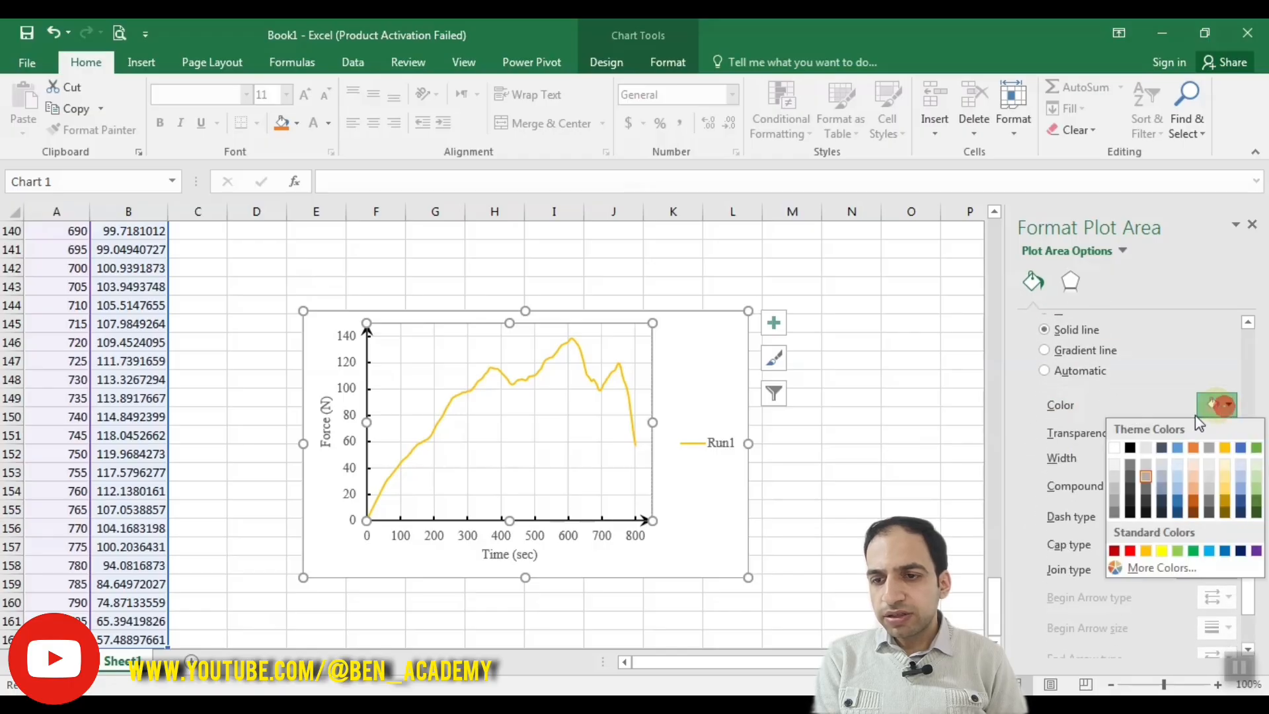
{"action": "left_click", "coordinate": [1130, 550]}
{"action": "left_click", "coordinate": [828, 503]}
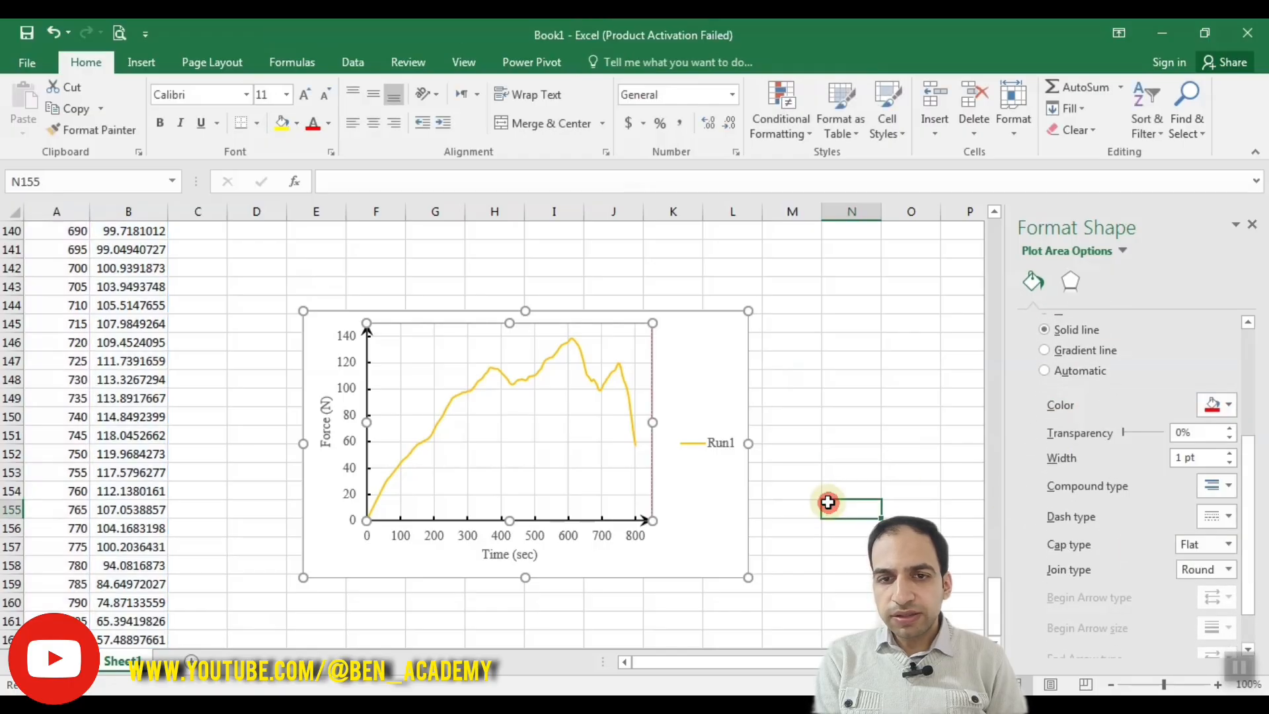
Step: Recolor the plot area border grey and set its width to 1.25 pt
{"action": "left_click", "coordinate": [612, 343]}
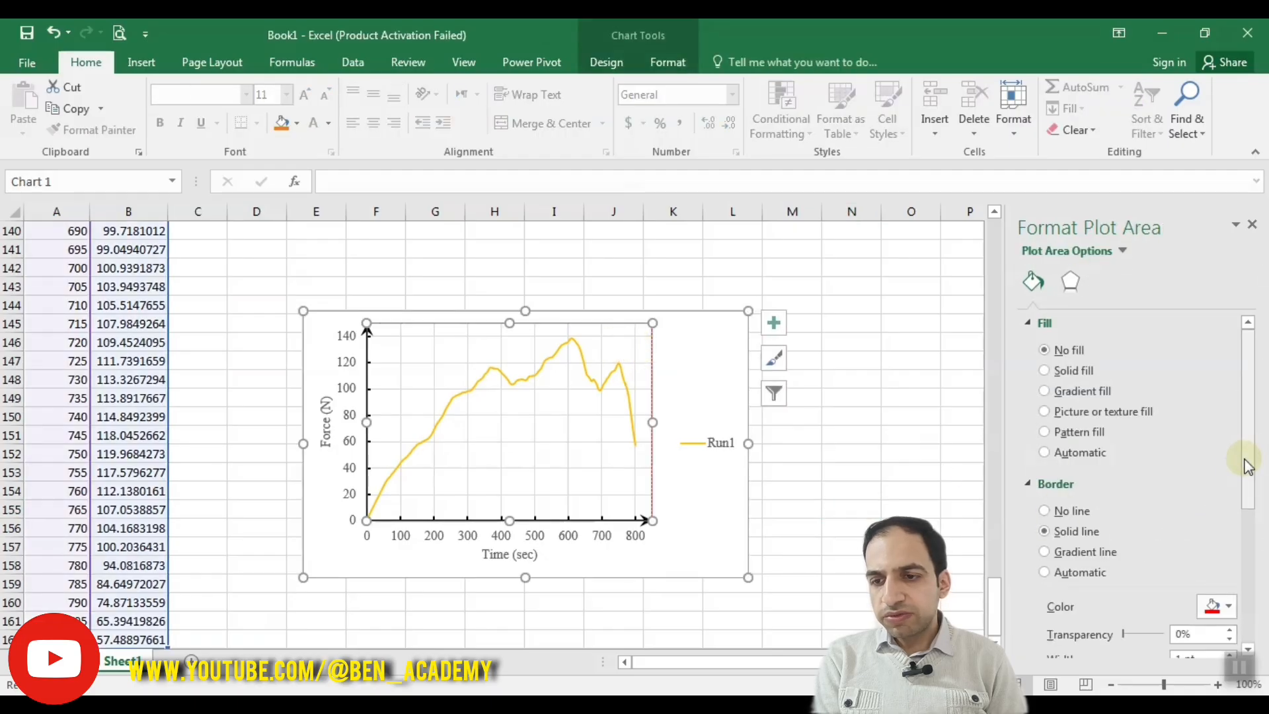
{"action": "left_click_drag", "start_coordinate": [1241, 459], "coordinate": [1246, 538]}
{"action": "left_click", "coordinate": [1226, 453]}
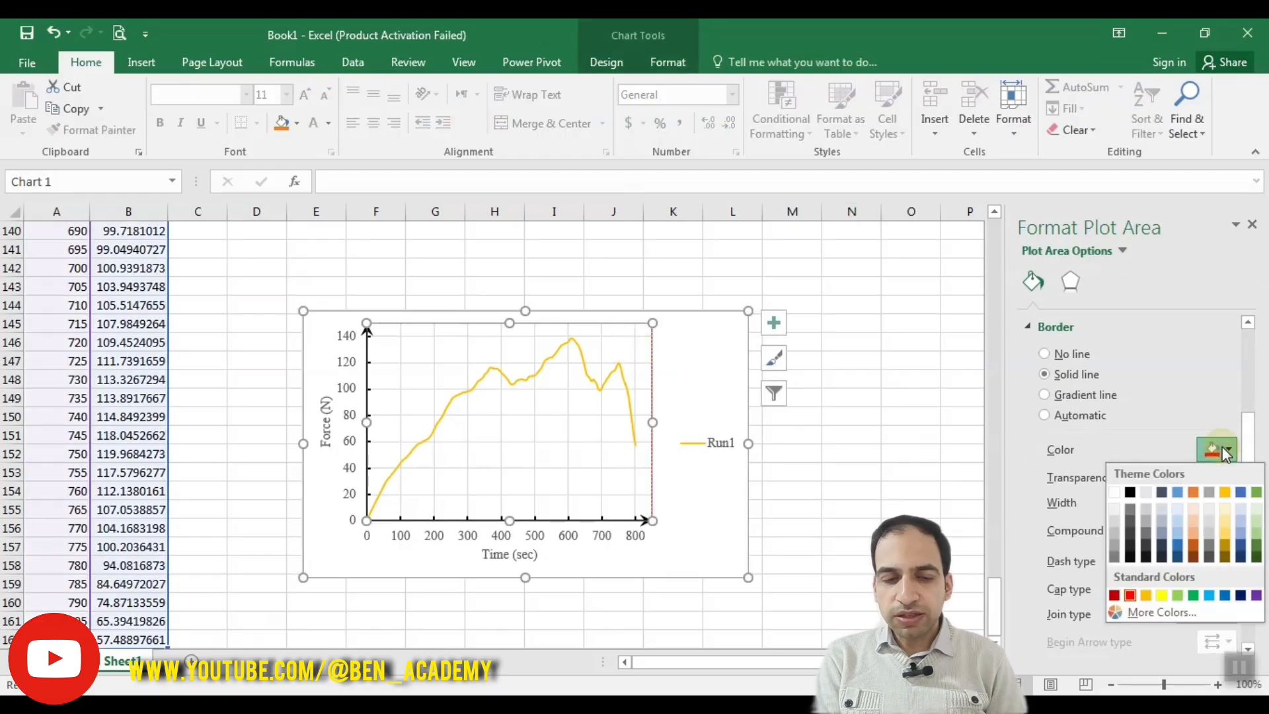
{"action": "left_click", "coordinate": [1146, 526]}
{"action": "left_click", "coordinate": [1229, 498]}
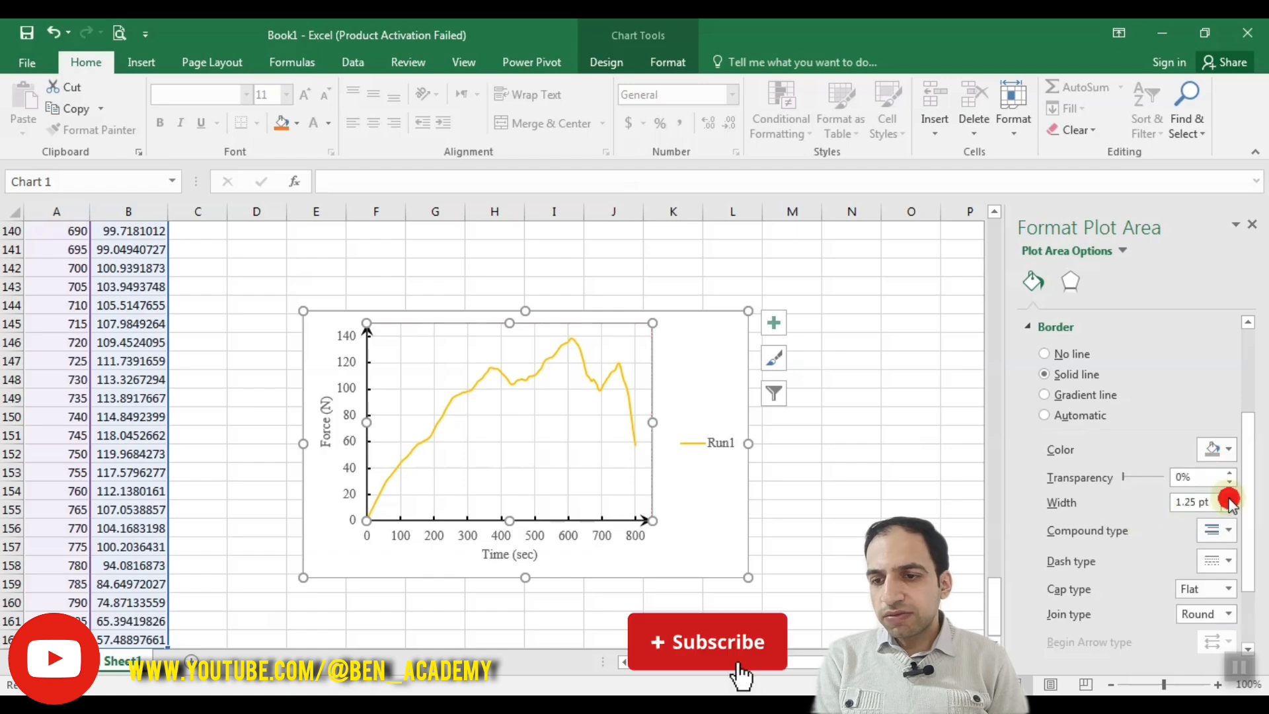
Step: Try the solid dash type on the plot area border, and set it back to Square Dot
{"action": "left_click", "coordinate": [1219, 561]}
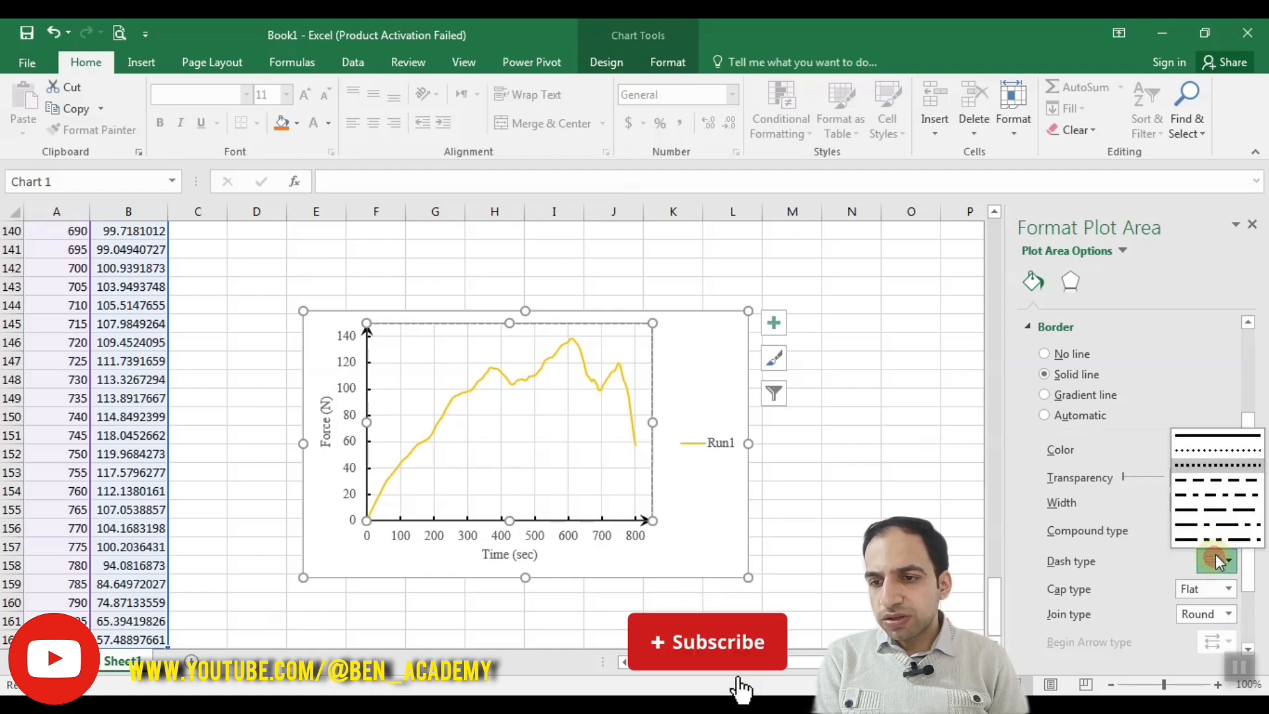
{"action": "left_click", "coordinate": [1207, 441]}
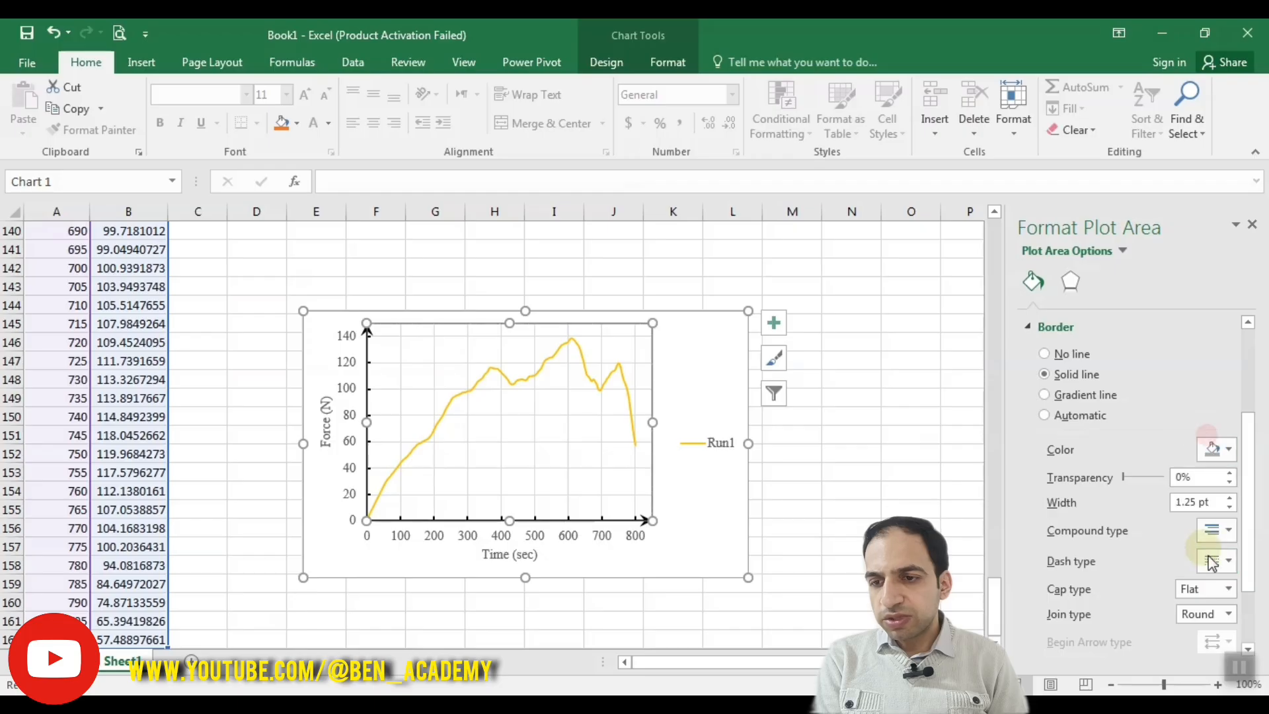
{"action": "left_click", "coordinate": [1220, 561]}
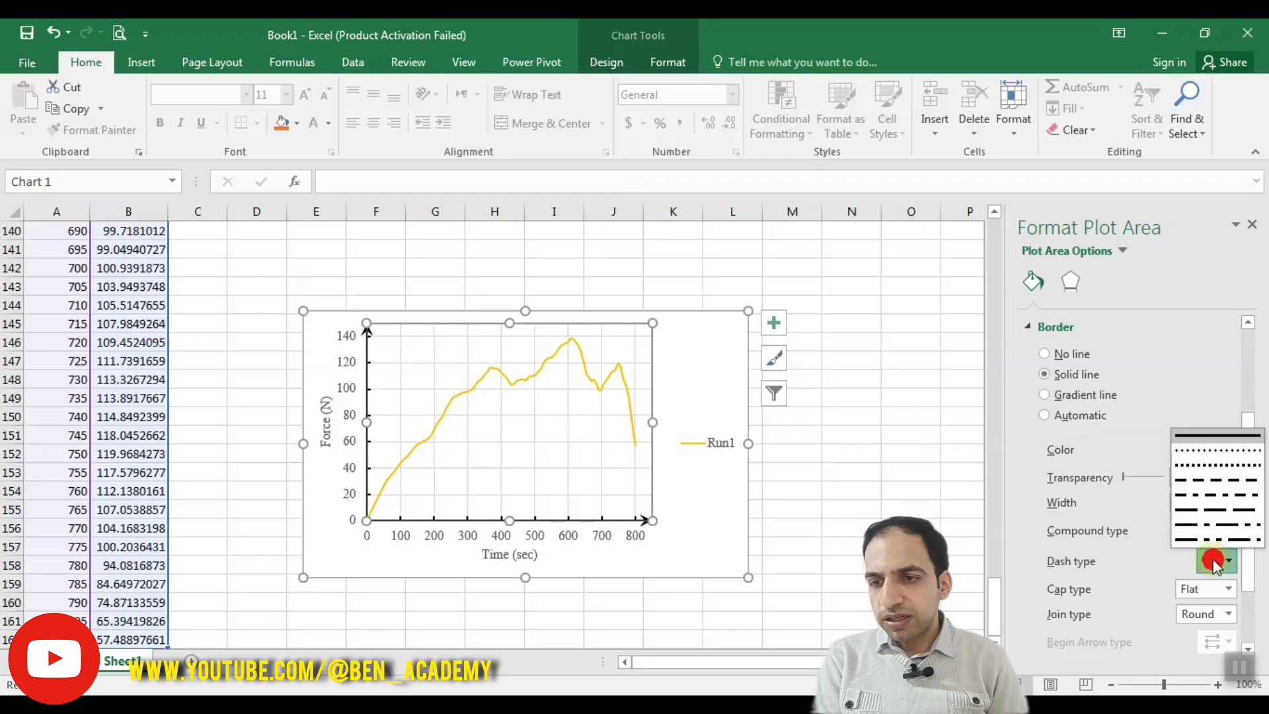
{"action": "left_click", "coordinate": [1203, 466]}
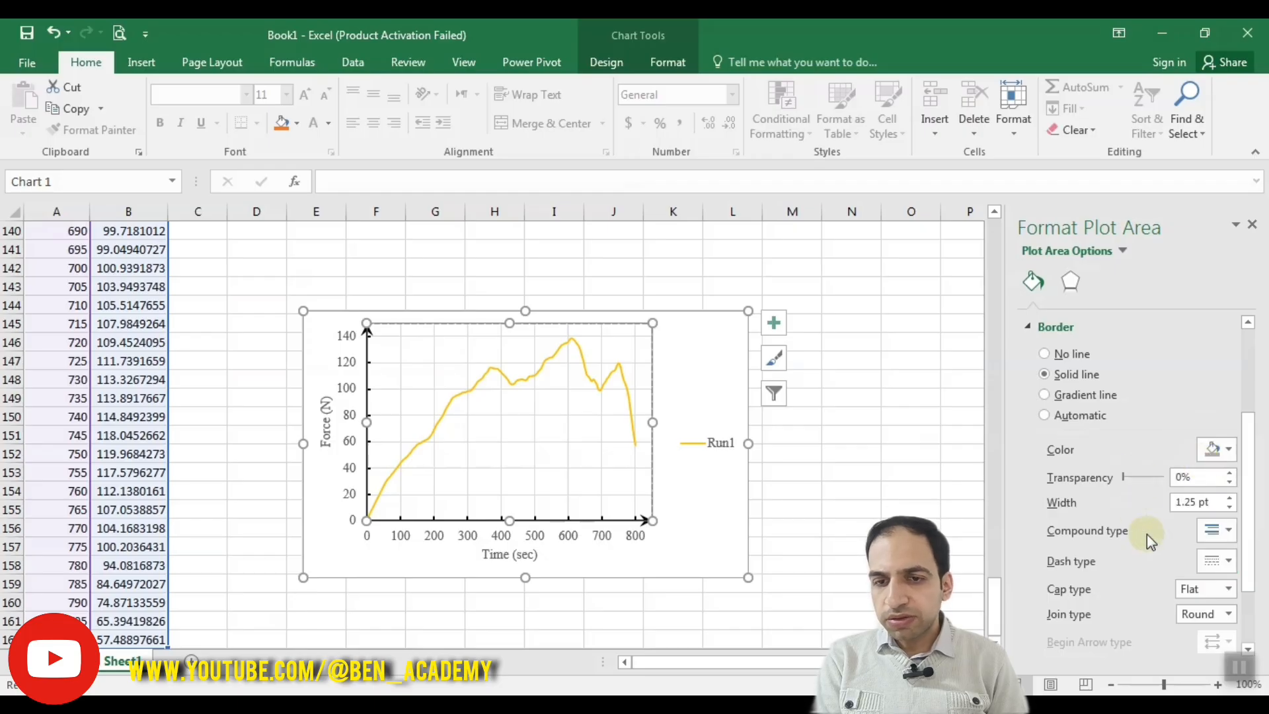
{"action": "left_click", "coordinate": [795, 477]}
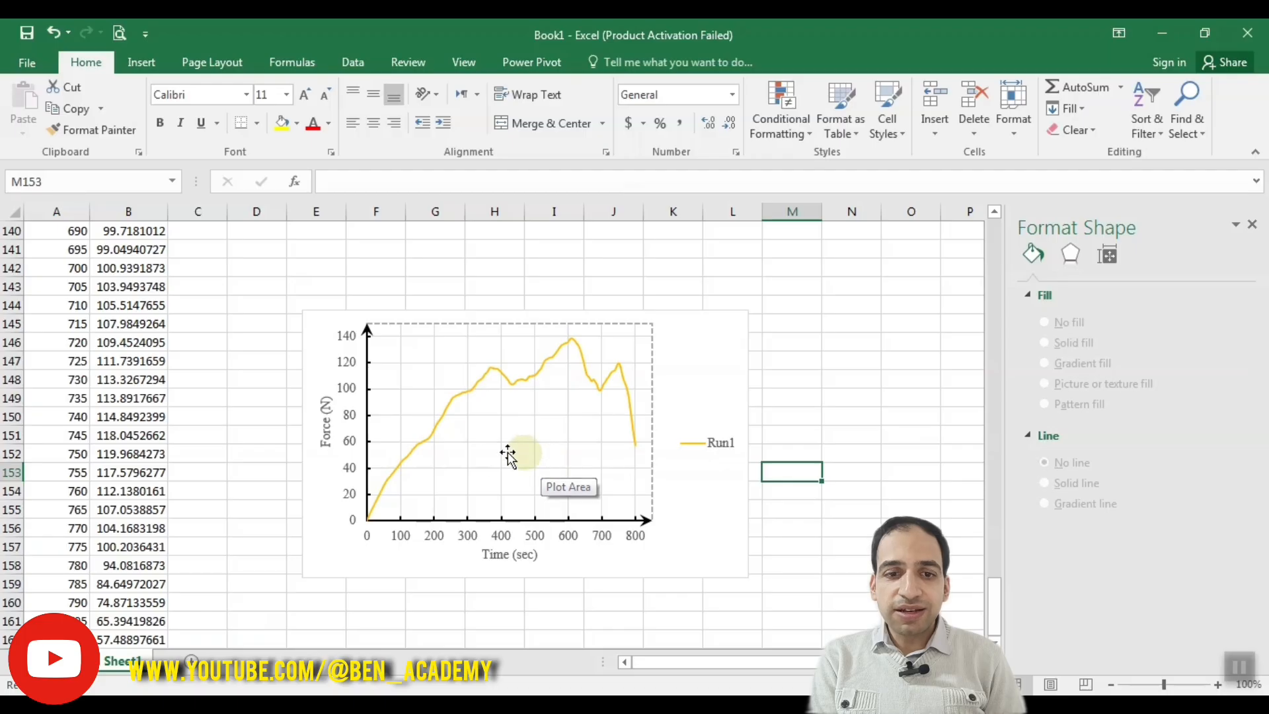
Step: Add a linear trendline to the Run1 series and widen the chart to make room for the longer legend
{"action": "left_click", "coordinate": [433, 431]}
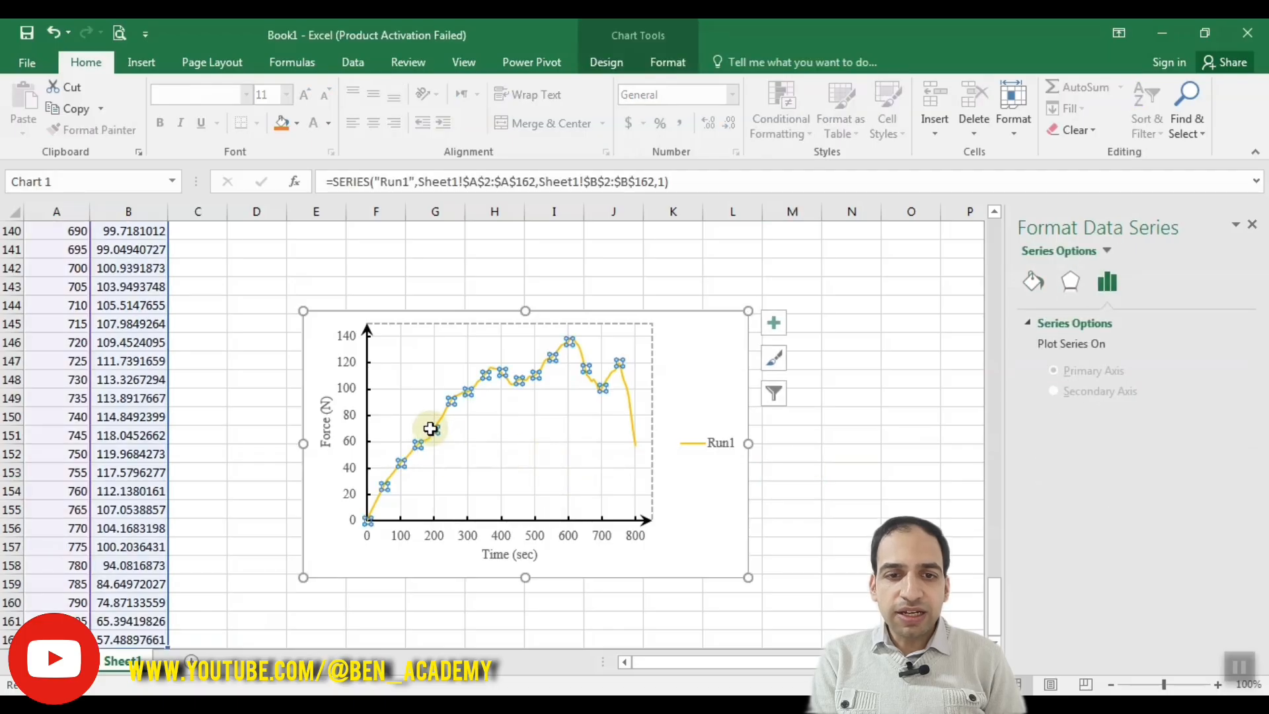
{"action": "right_click", "coordinate": [432, 430]}
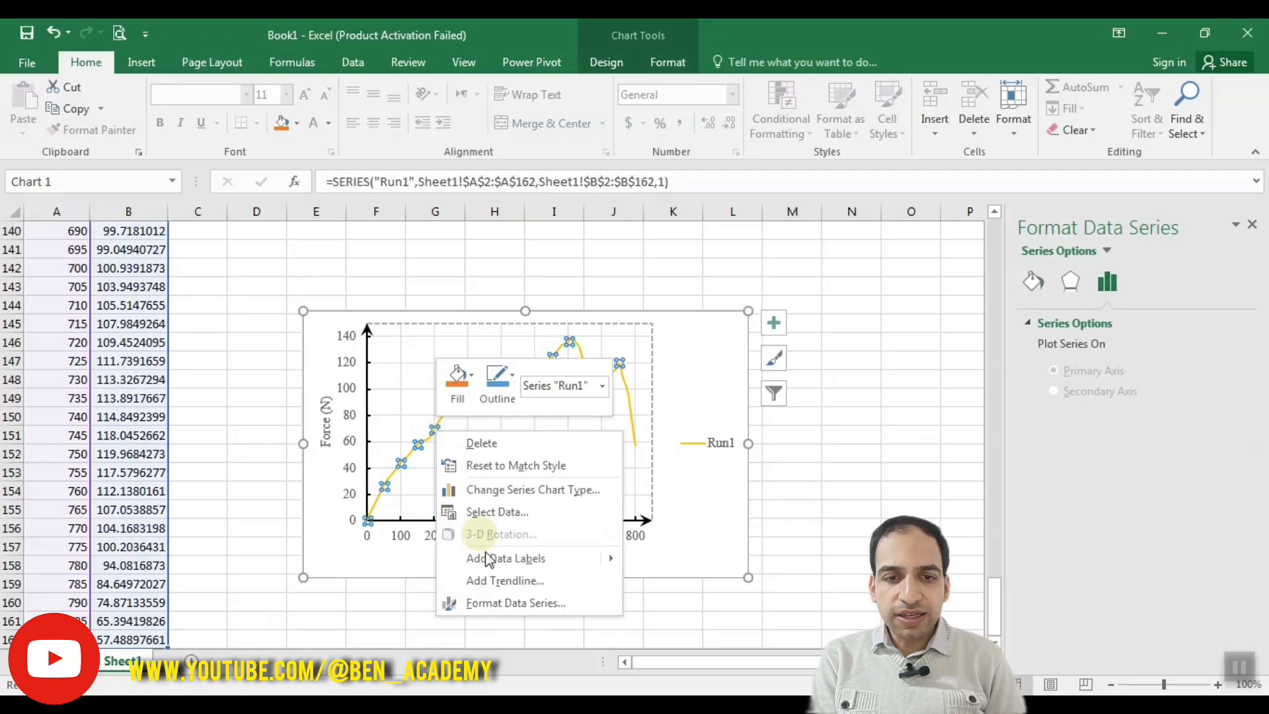
{"action": "left_click", "coordinate": [507, 581]}
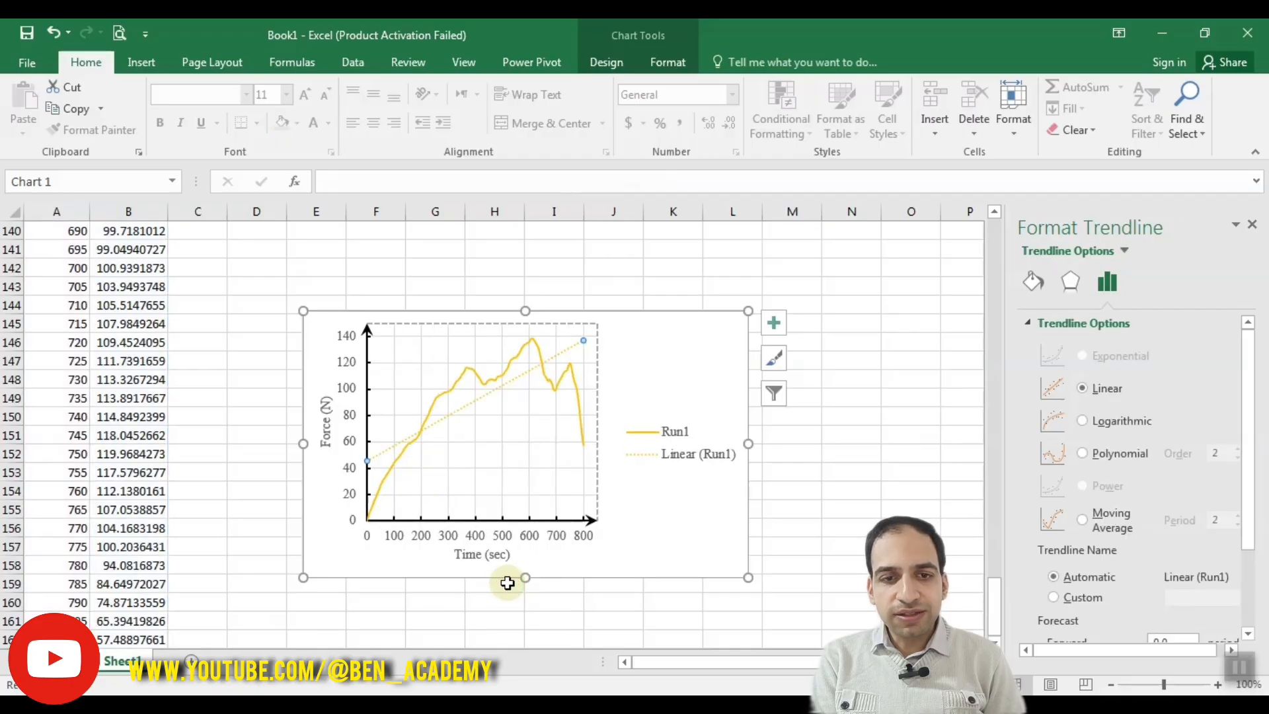
{"action": "left_click", "coordinate": [749, 449]}
{"action": "left_click_drag", "start_coordinate": [748, 448], "coordinate": [819, 448]}
Step: Try a polynomial trendline of order 5, and switch the trendline back to linear
{"action": "left_click", "coordinate": [574, 372]}
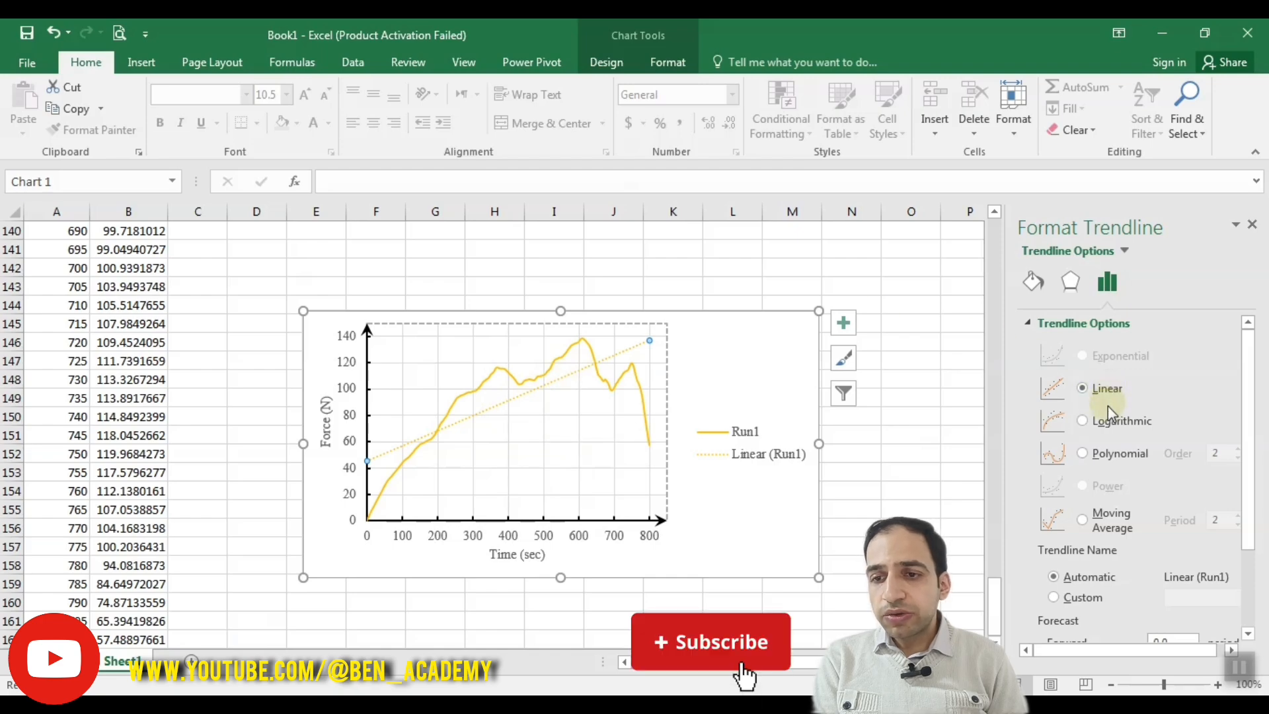
{"action": "left_click", "coordinate": [1110, 453]}
{"action": "left_click", "coordinate": [1234, 449]}
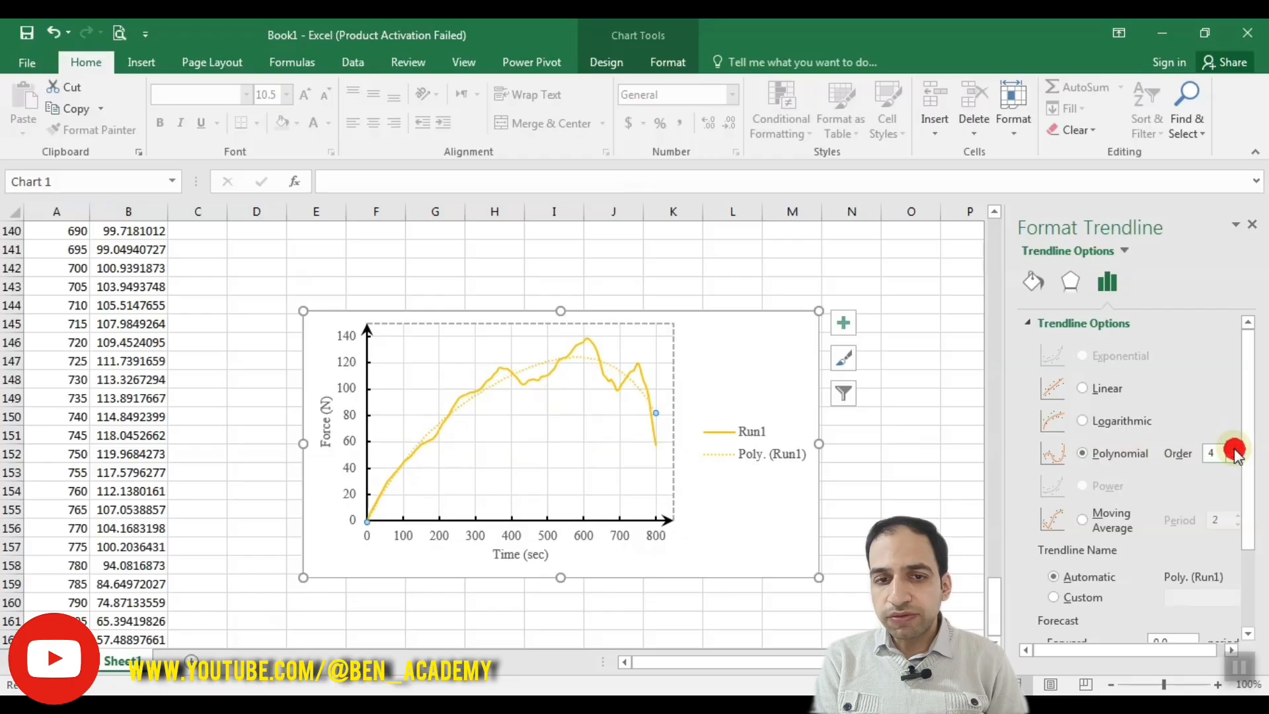
{"action": "left_click", "coordinate": [1234, 449]}
{"action": "left_click", "coordinate": [1234, 448]}
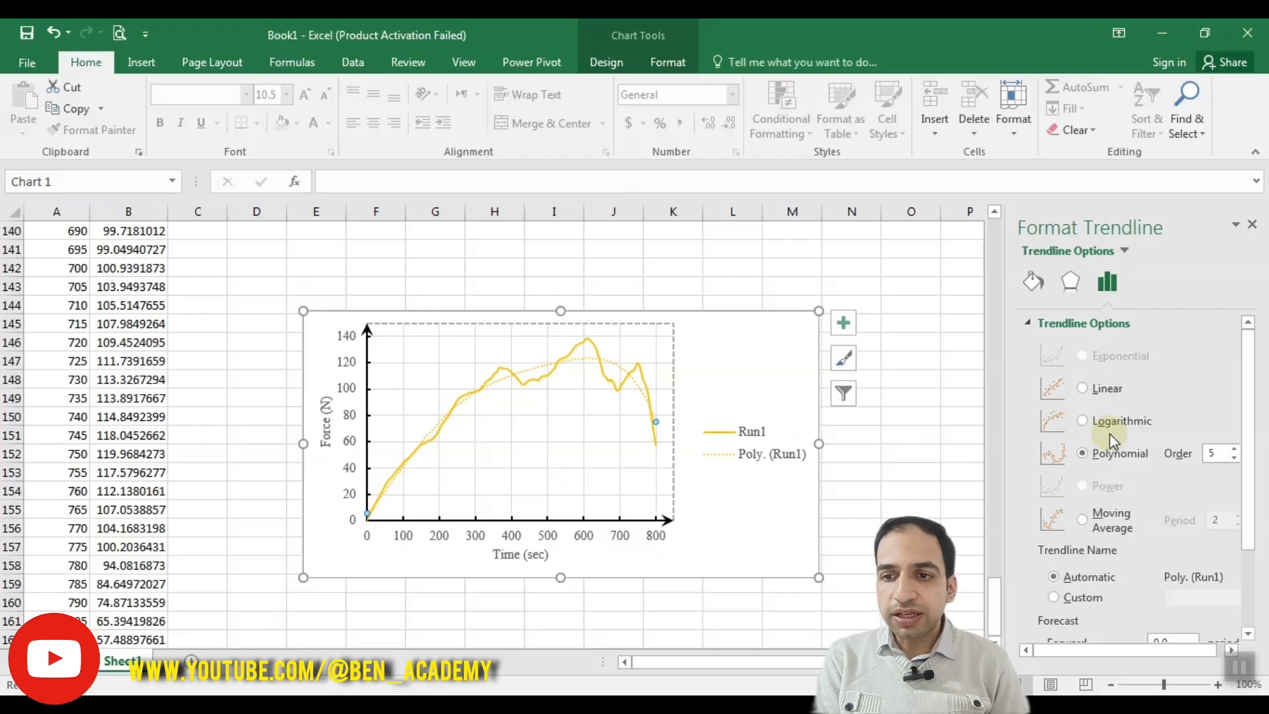
{"action": "left_click", "coordinate": [1087, 391]}
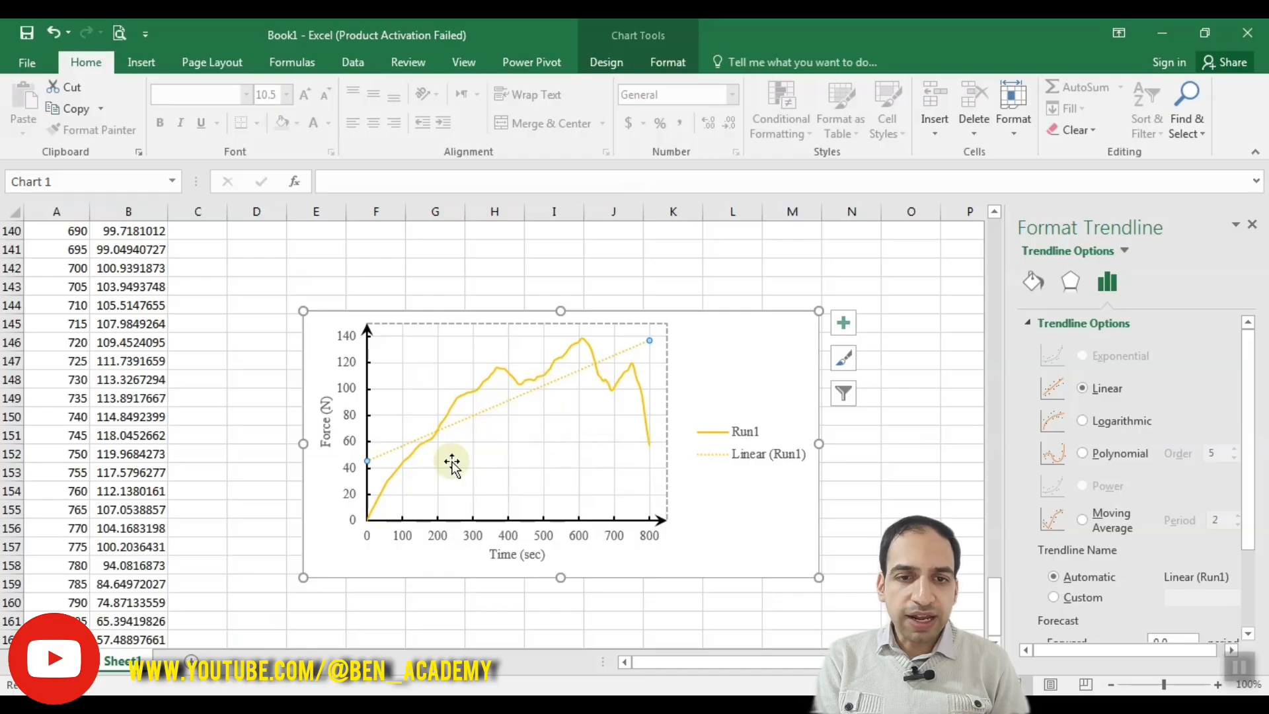
Step: Display the trendline's equation and R-squared value on the chart, and move their label into the empty space below the trendline
{"action": "left_click_drag", "start_coordinate": [1245, 368], "coordinate": [1245, 466]}
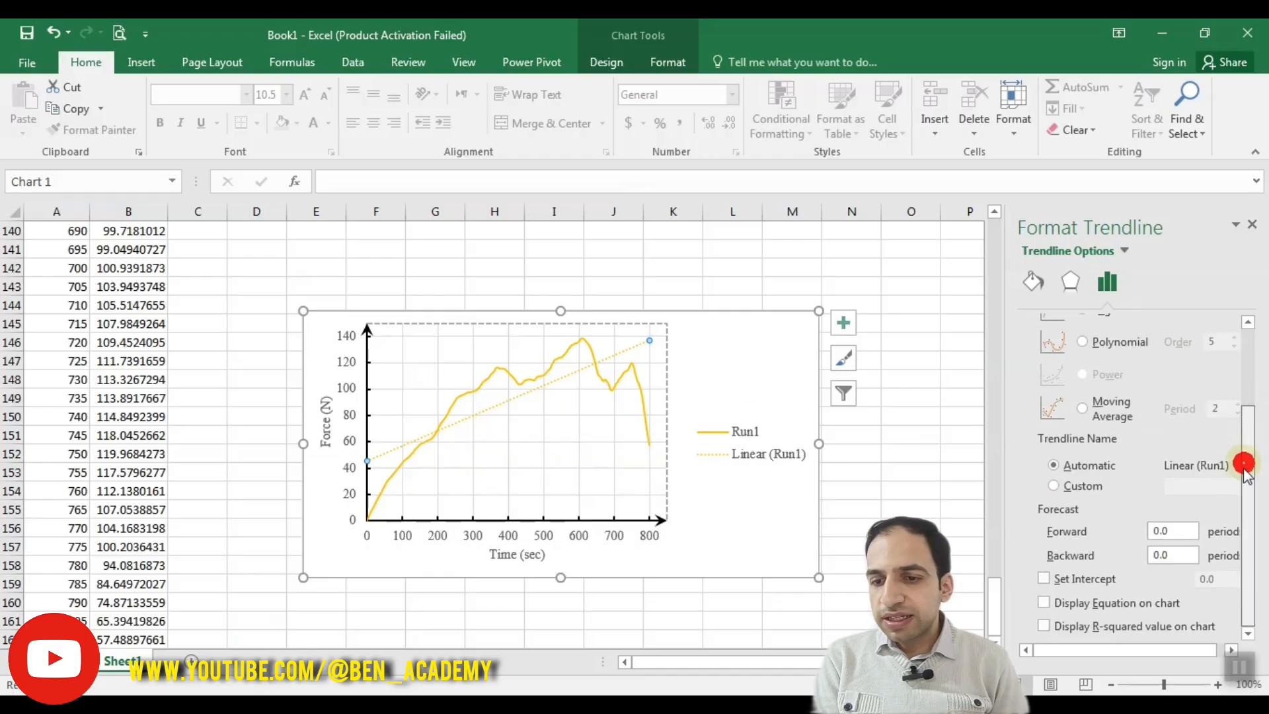
{"action": "left_click", "coordinate": [1045, 603]}
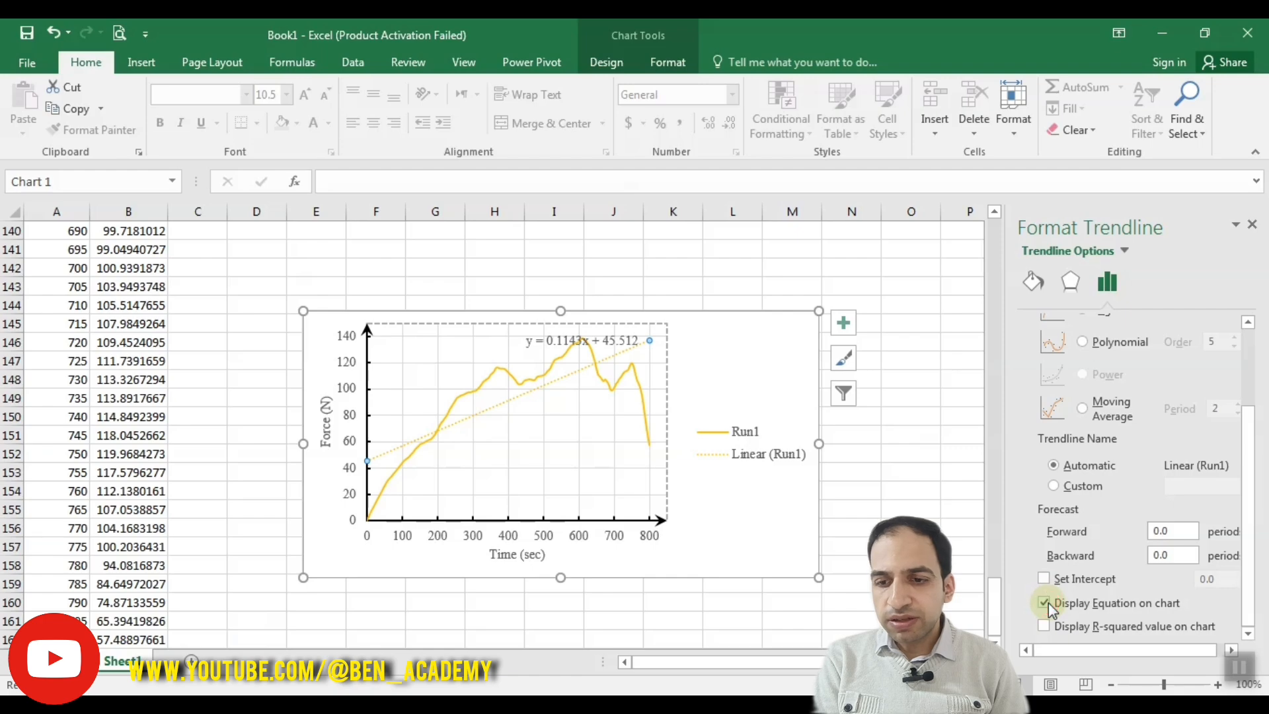
{"action": "left_click", "coordinate": [1044, 625]}
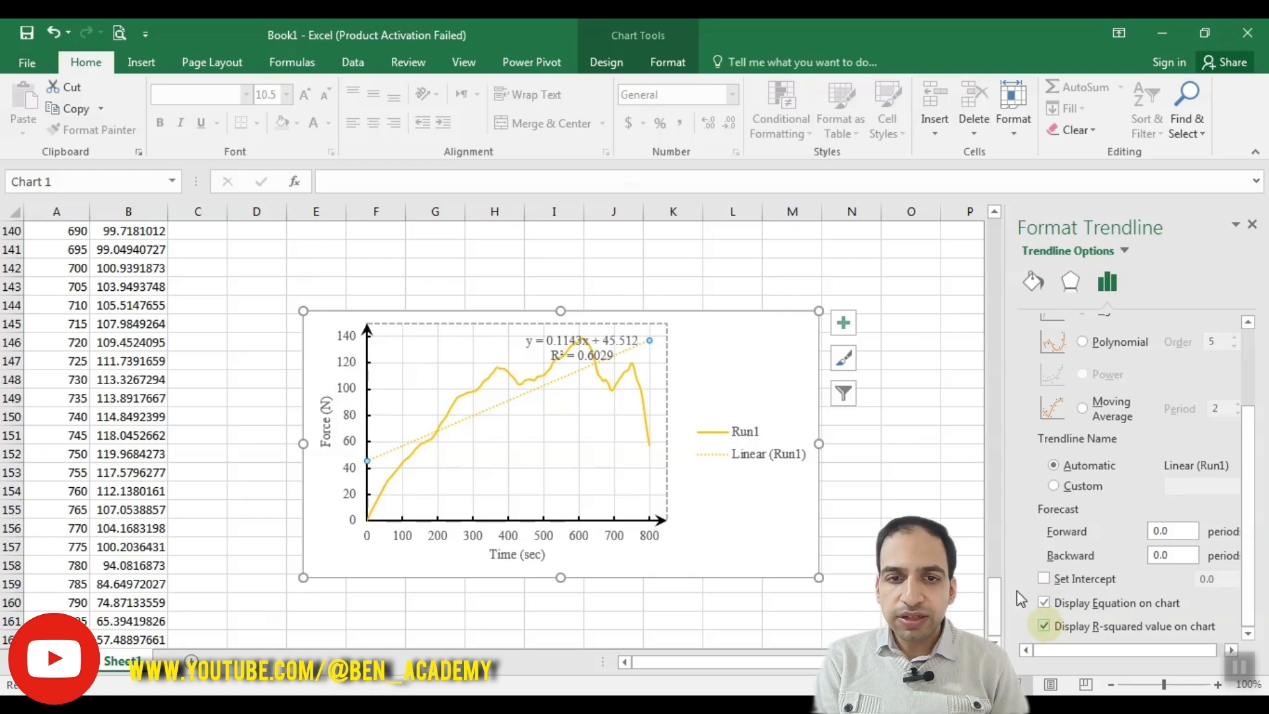
{"action": "left_click", "coordinate": [574, 357]}
{"action": "left_click", "coordinate": [546, 357]}
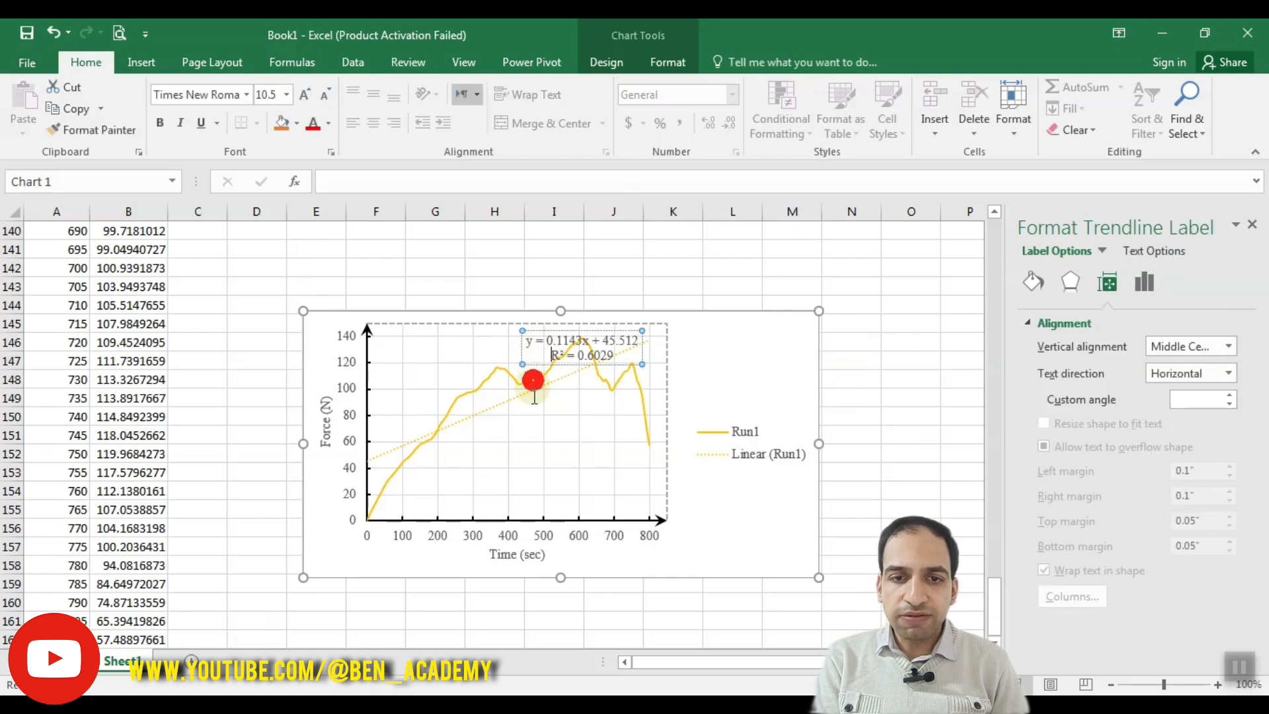
{"action": "left_click_drag", "start_coordinate": [519, 351], "coordinate": [505, 430]}
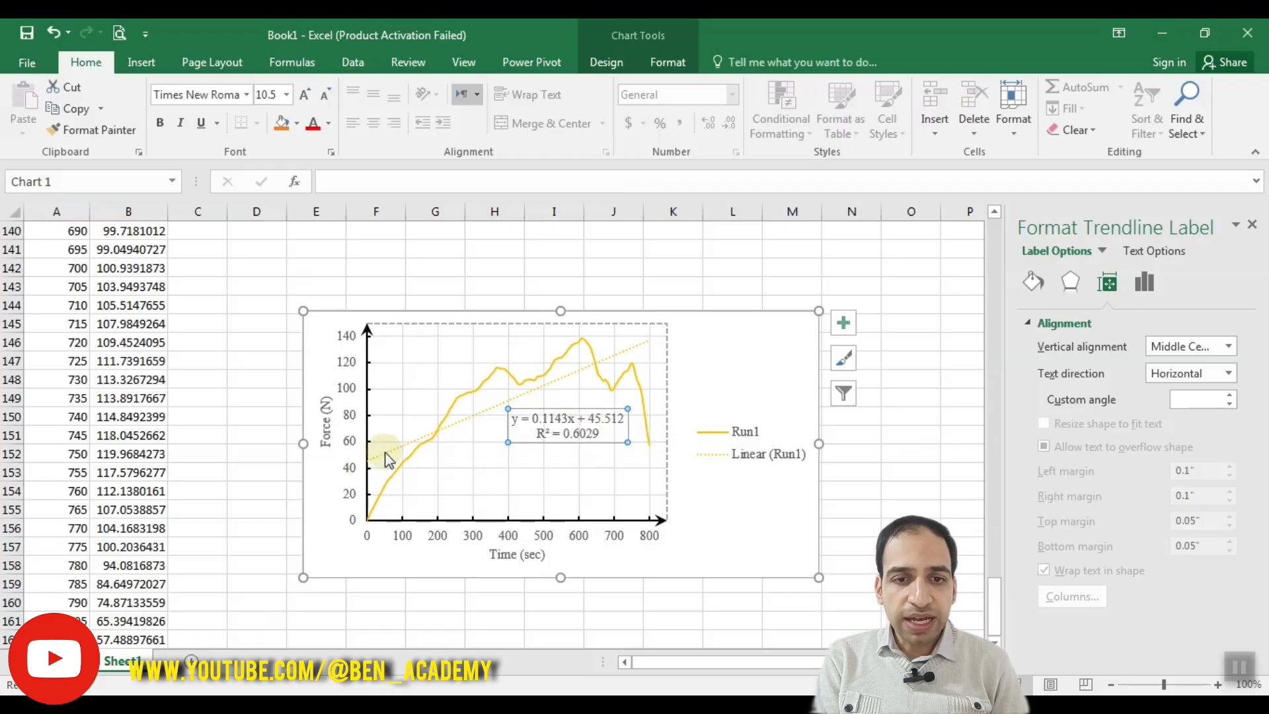
Step: Try forcing the linear trendline through an intercept of 0.0, and remove the fixed intercept
{"action": "left_click", "coordinate": [386, 452]}
{"action": "left_click_drag", "start_coordinate": [1238, 430], "coordinate": [1251, 555]}
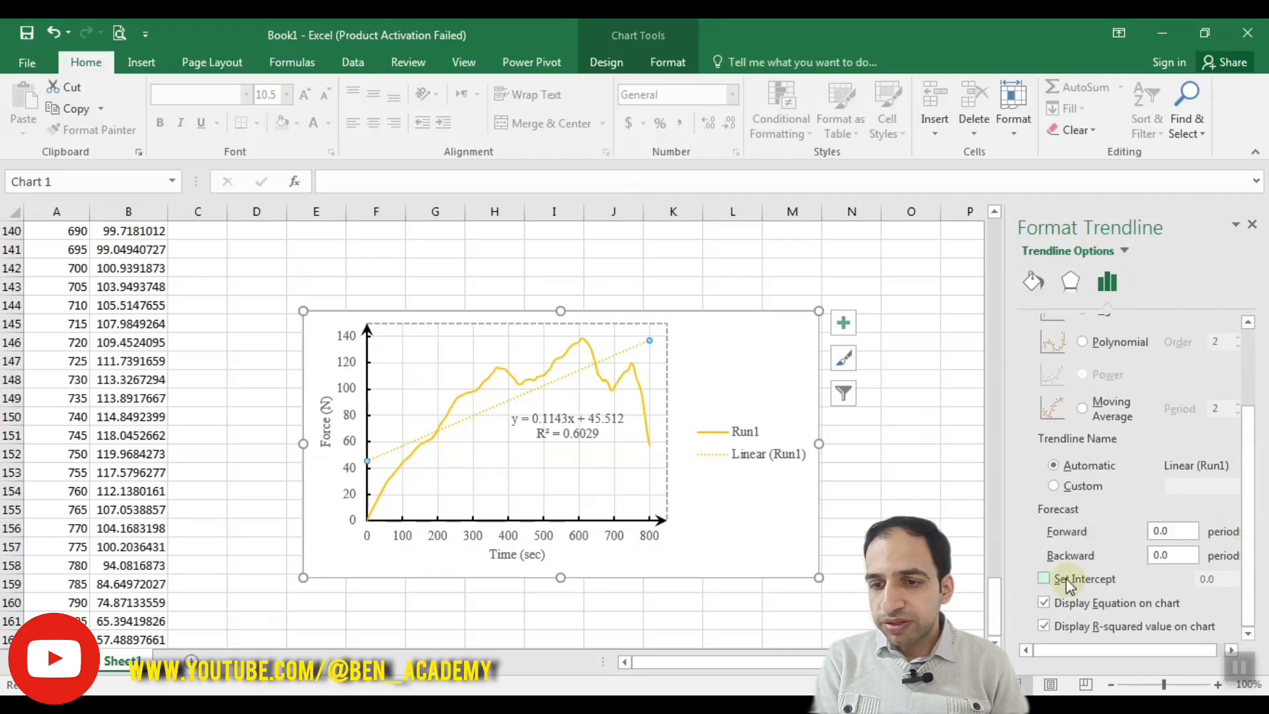
{"action": "left_click", "coordinate": [1046, 580]}
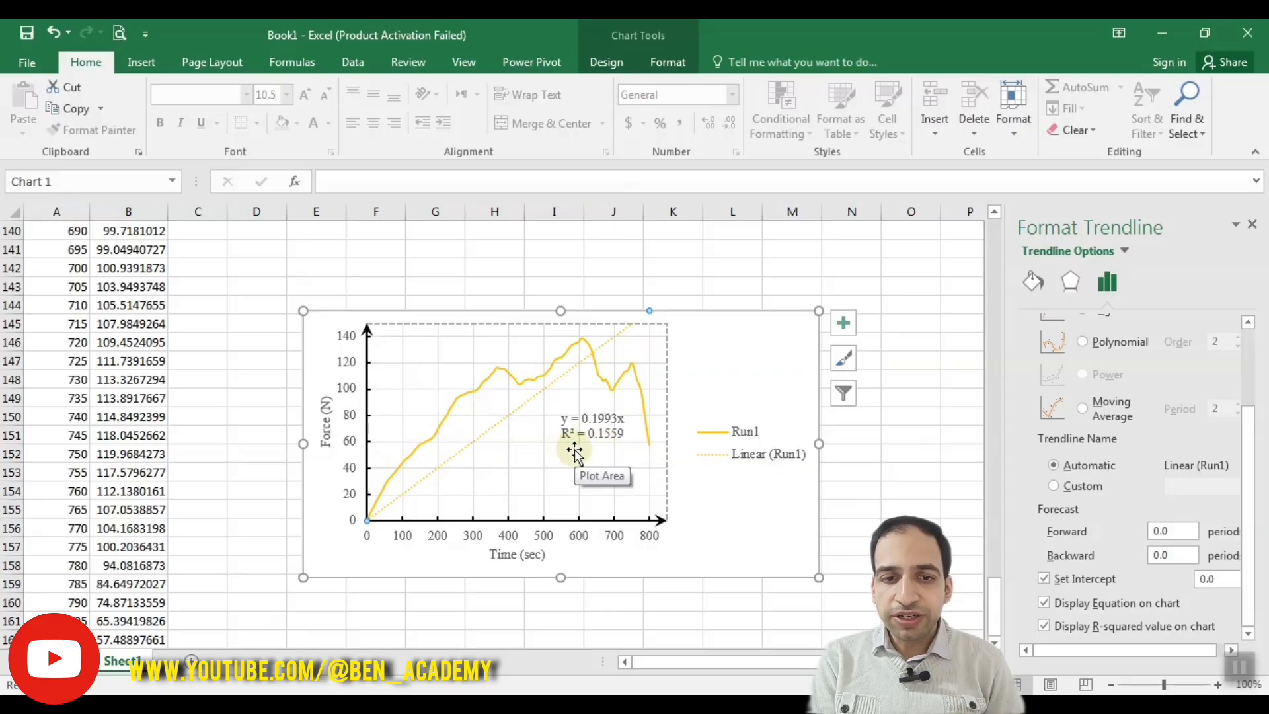
{"action": "left_click", "coordinate": [1044, 579]}
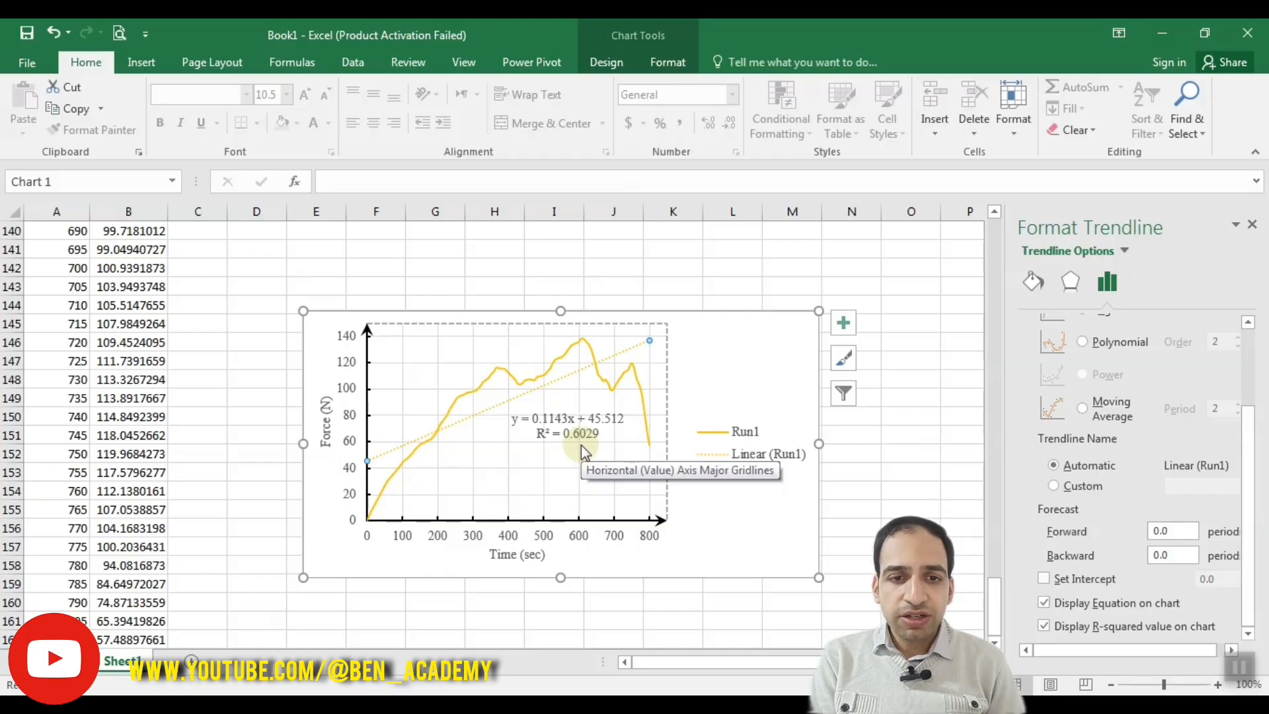
Step: Set the linear trendline's forecast to 50 periods forward and 100 periods backward
{"action": "left_click", "coordinate": [1171, 531]}
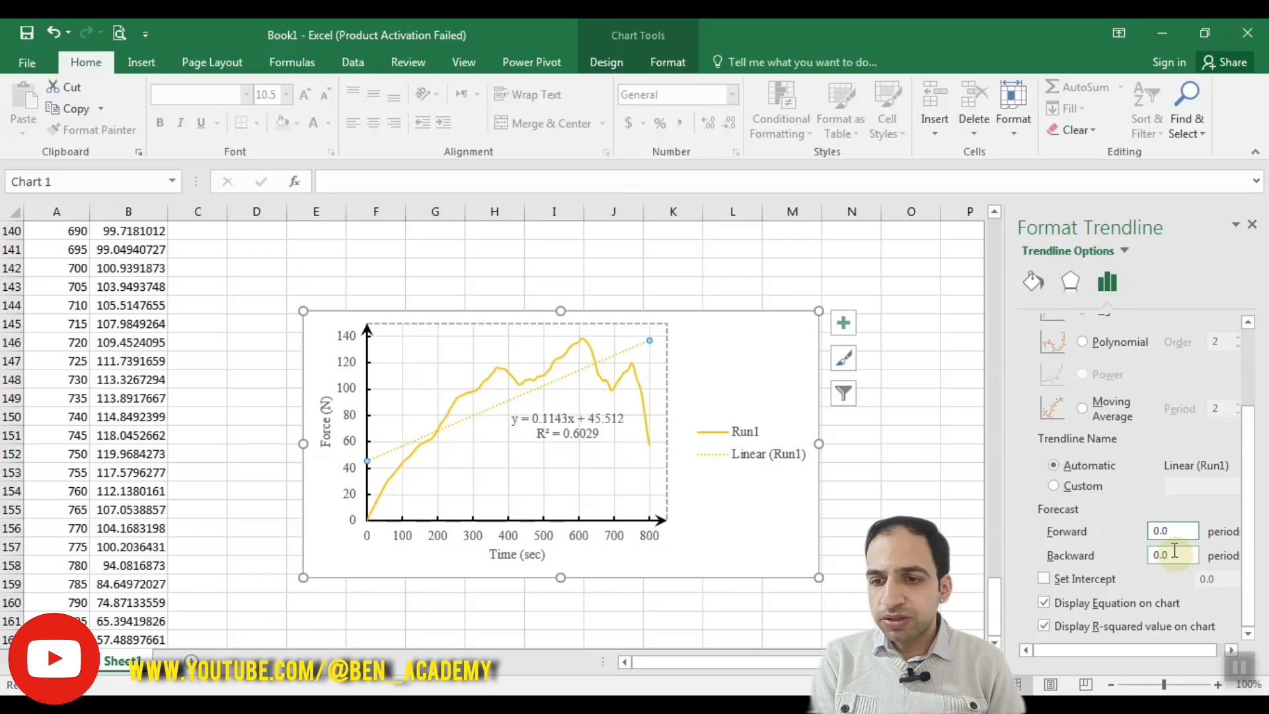
{"action": "left_click_drag", "start_coordinate": [1171, 534], "coordinate": [1145, 539]}
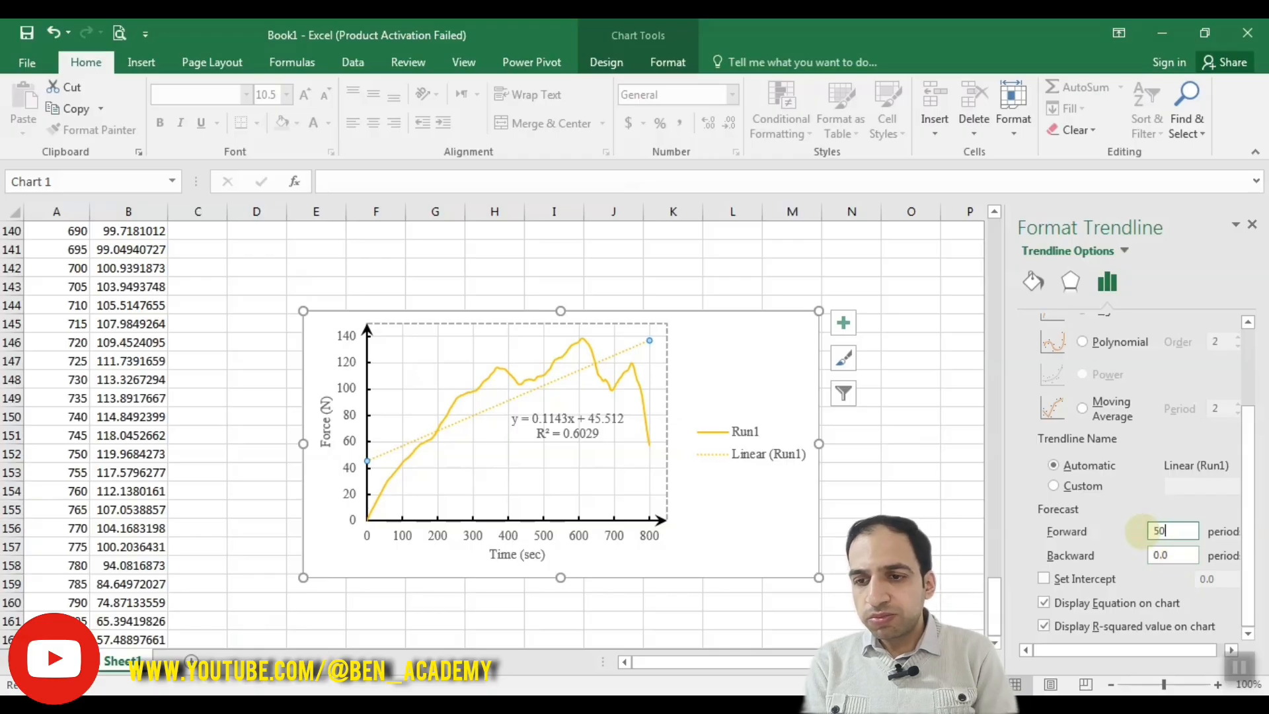
{"action": "left_click", "coordinate": [1165, 553]}
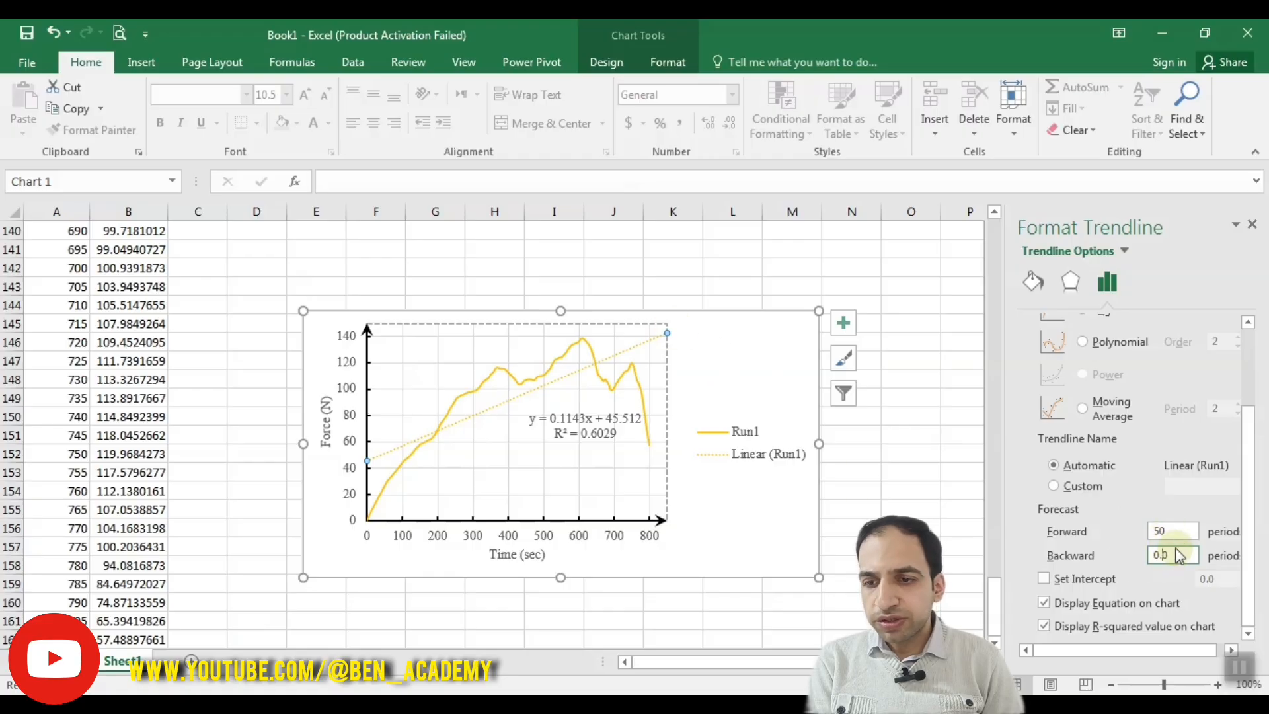
{"action": "double_click", "coordinate": [1178, 554]}
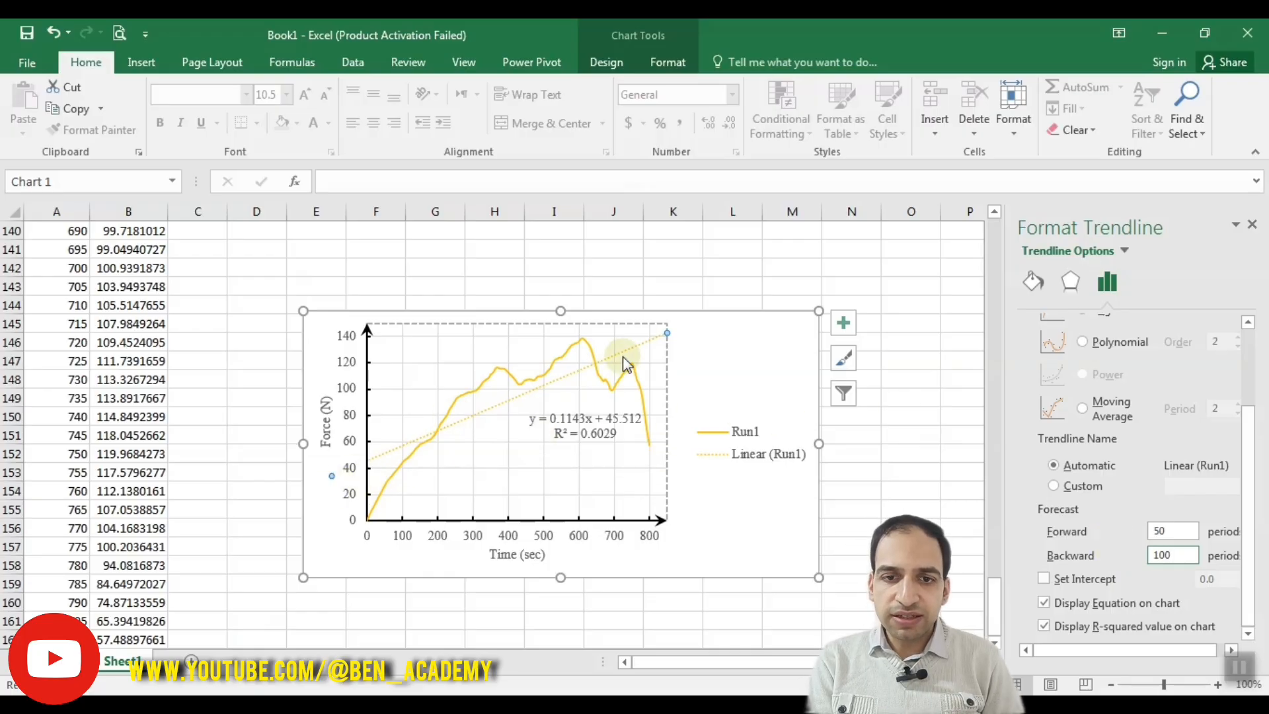
Step: Reset the trendline's forward and backward forecast to 0 periods and deselect the trendline
{"action": "left_click", "coordinate": [1132, 529]}
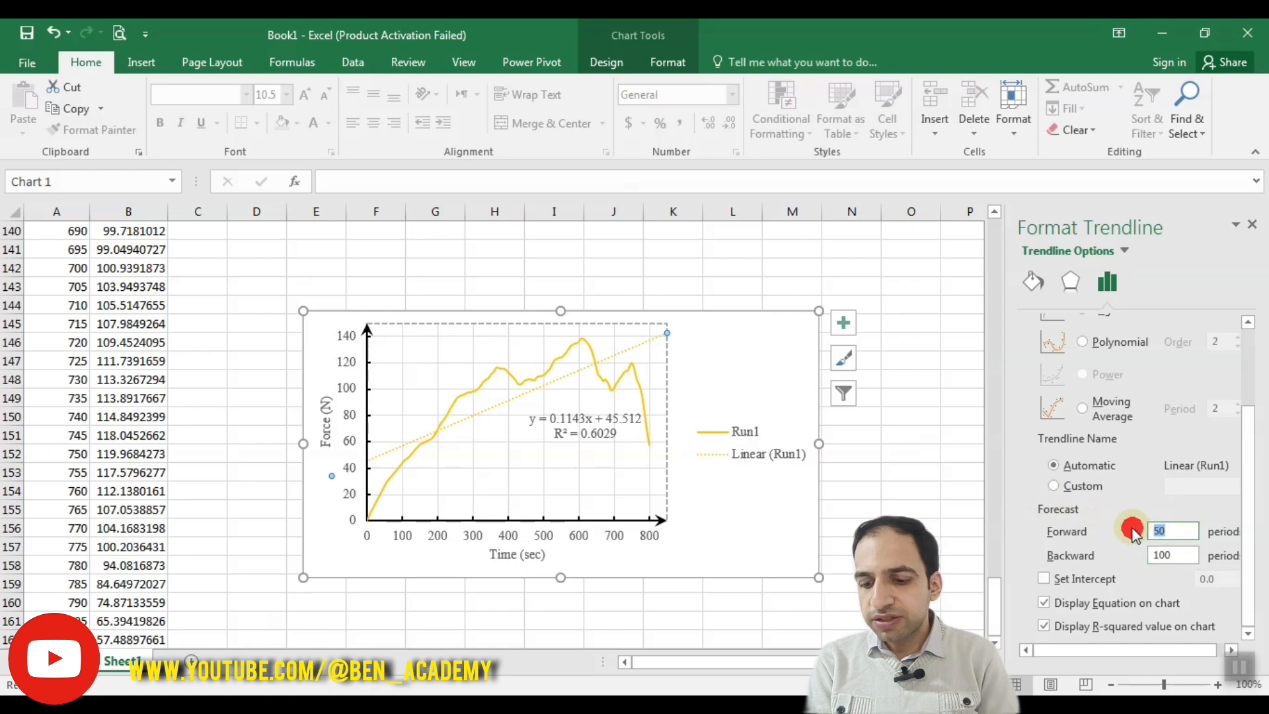
{"action": "left_click", "coordinate": [1138, 557]}
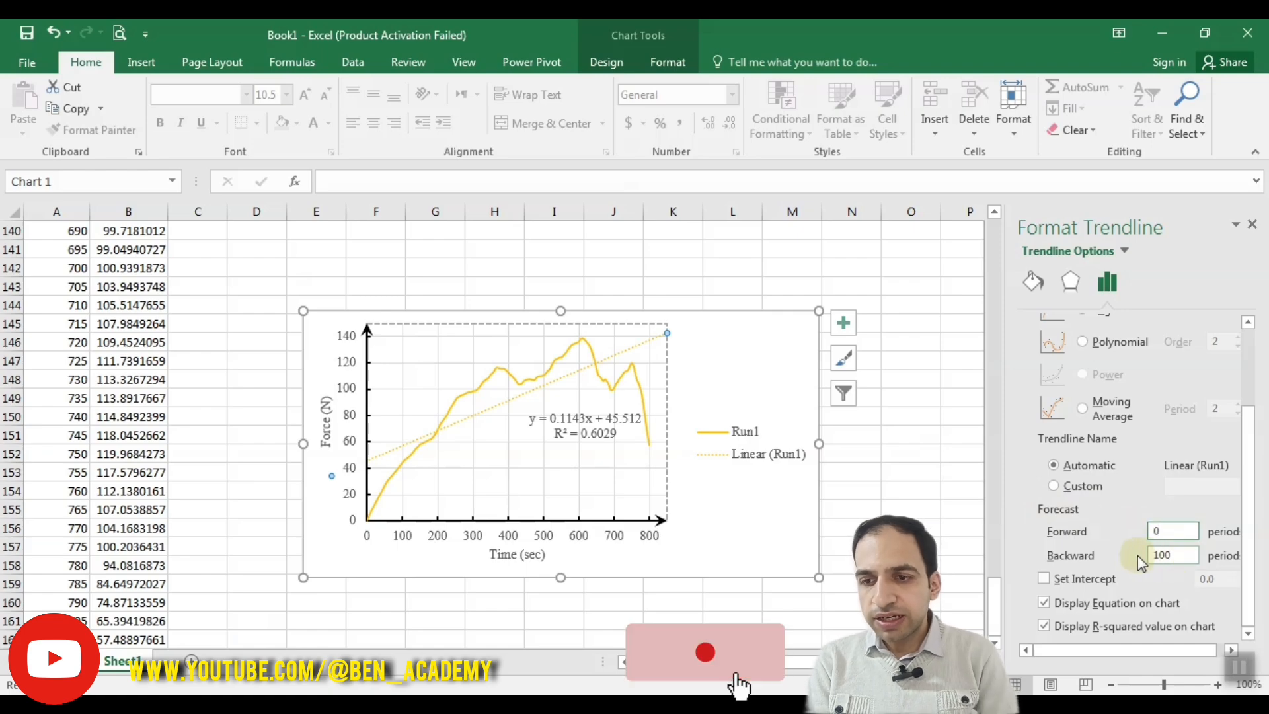
{"action": "left_click", "coordinate": [1174, 555]}
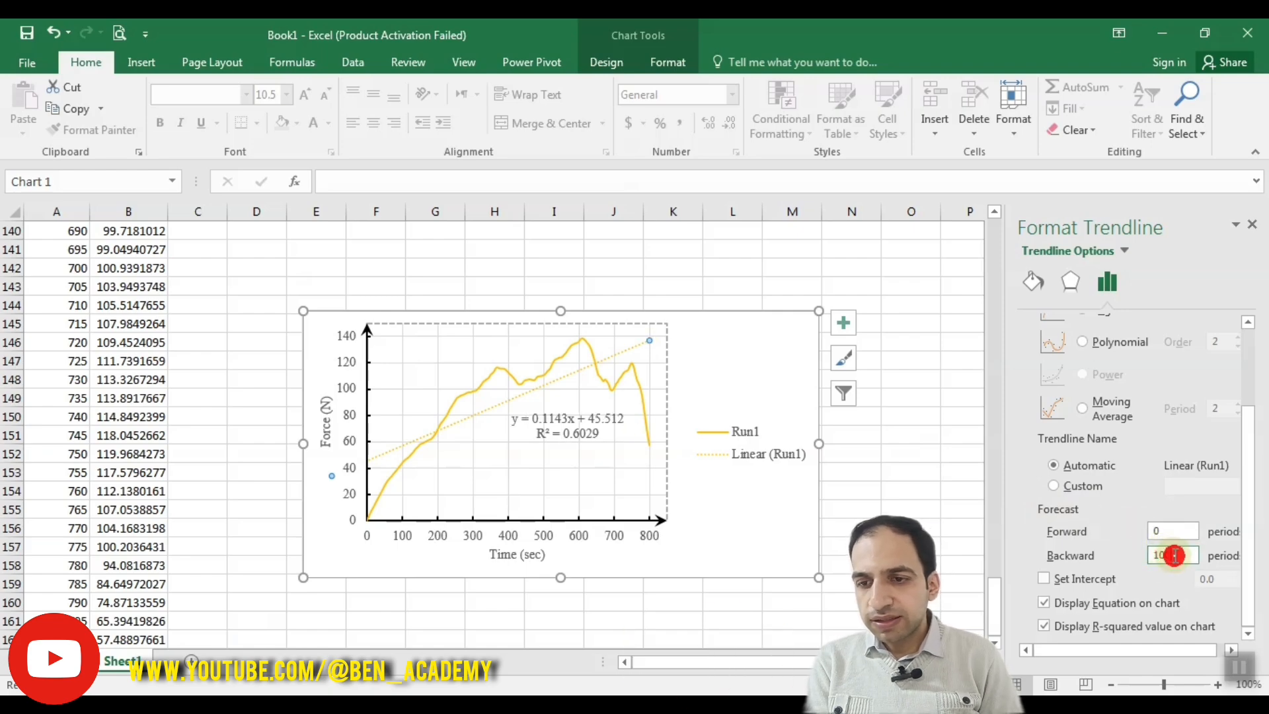
{"action": "left_click", "coordinate": [1146, 557]}
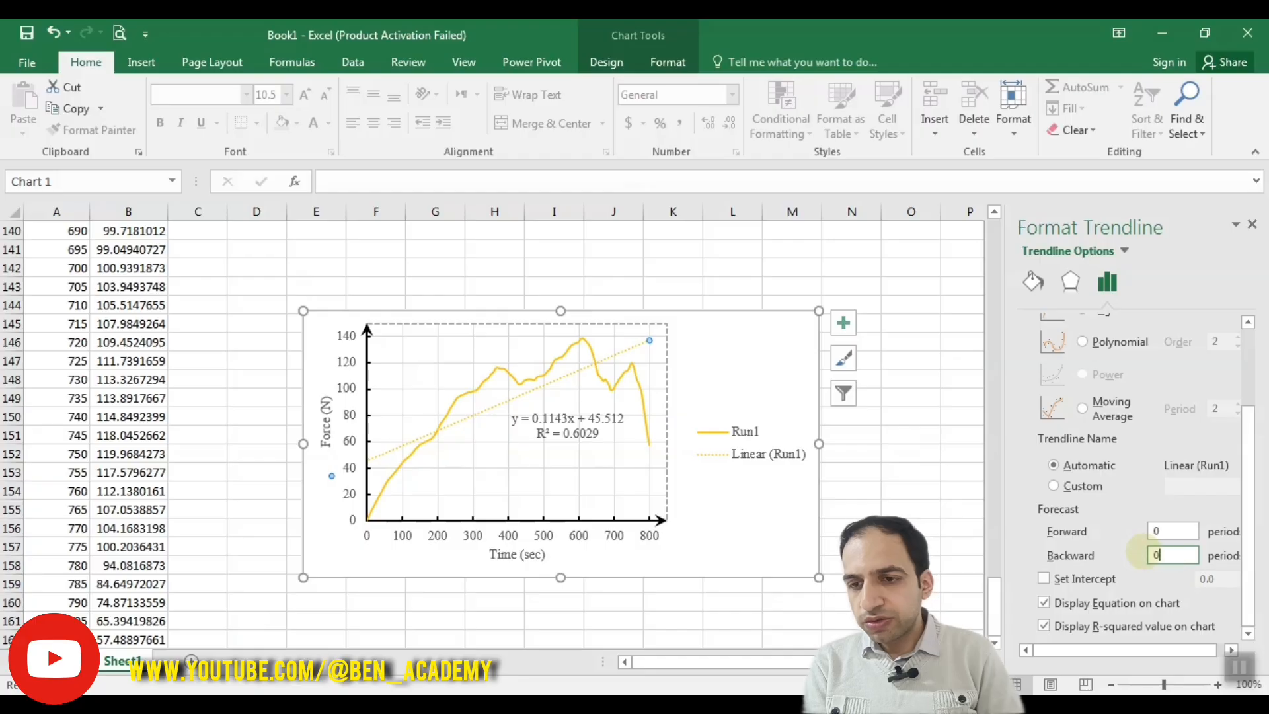
{"action": "left_click", "coordinate": [598, 477]}
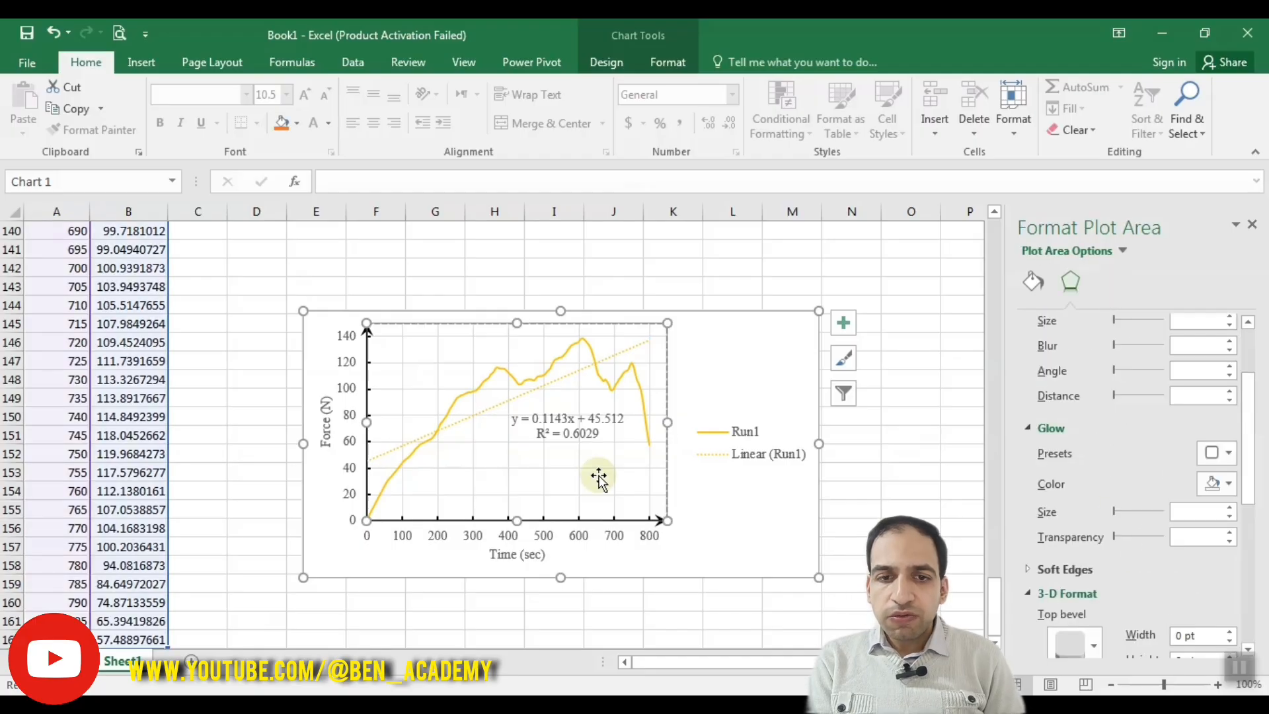
{"action": "left_click", "coordinate": [769, 337]}
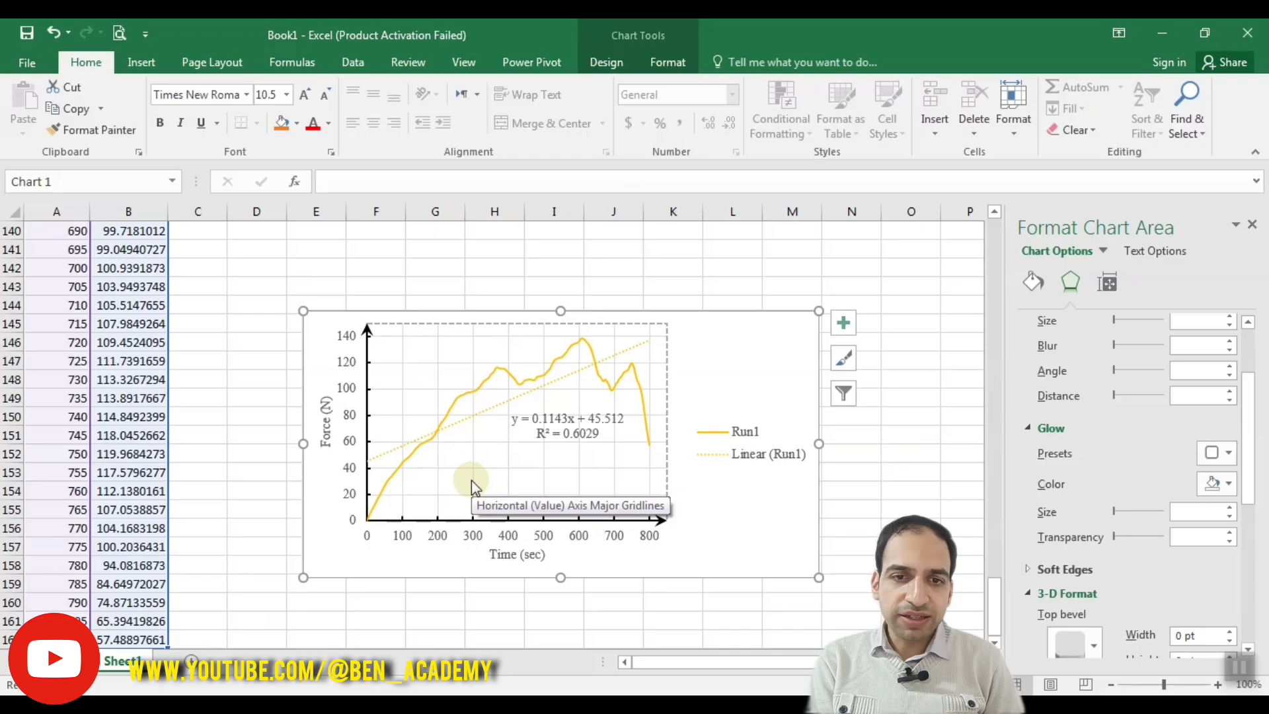
Step: Add a data label to the single data point at the highest peak of the Run1 curve
{"action": "left_click", "coordinate": [581, 343]}
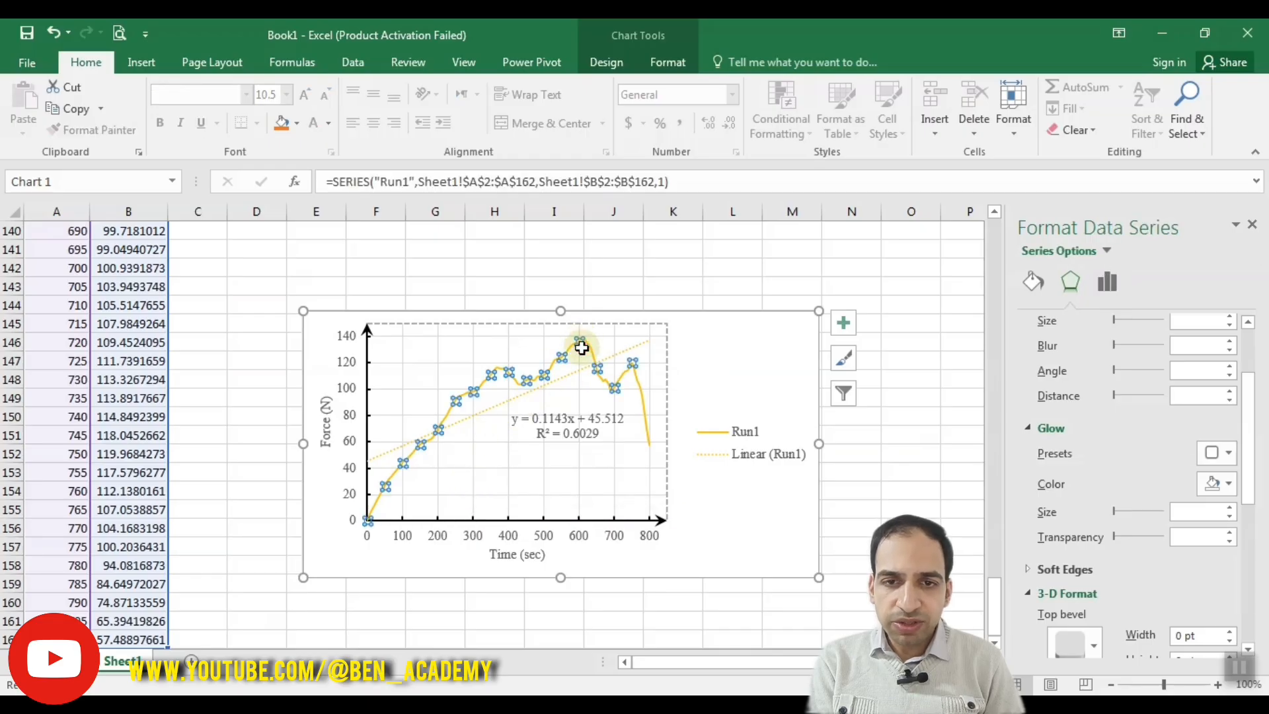
{"action": "left_click", "coordinate": [581, 341]}
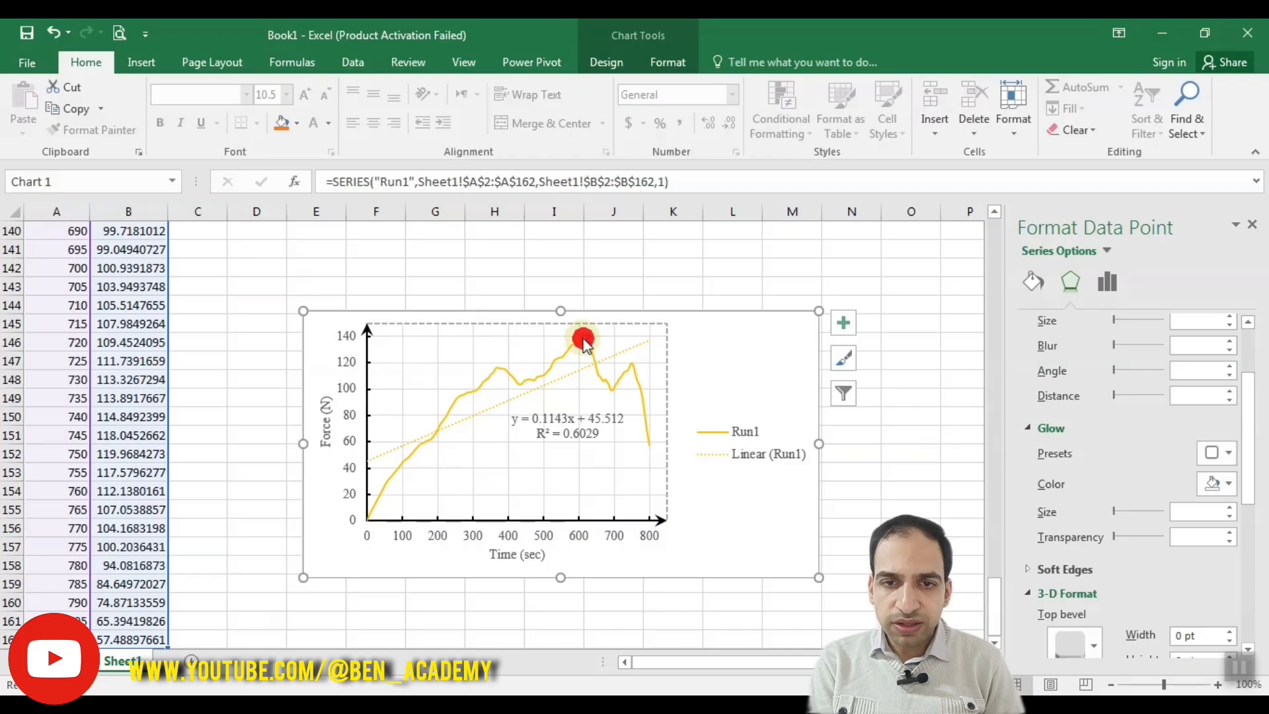
{"action": "left_click", "coordinate": [1218, 688]}
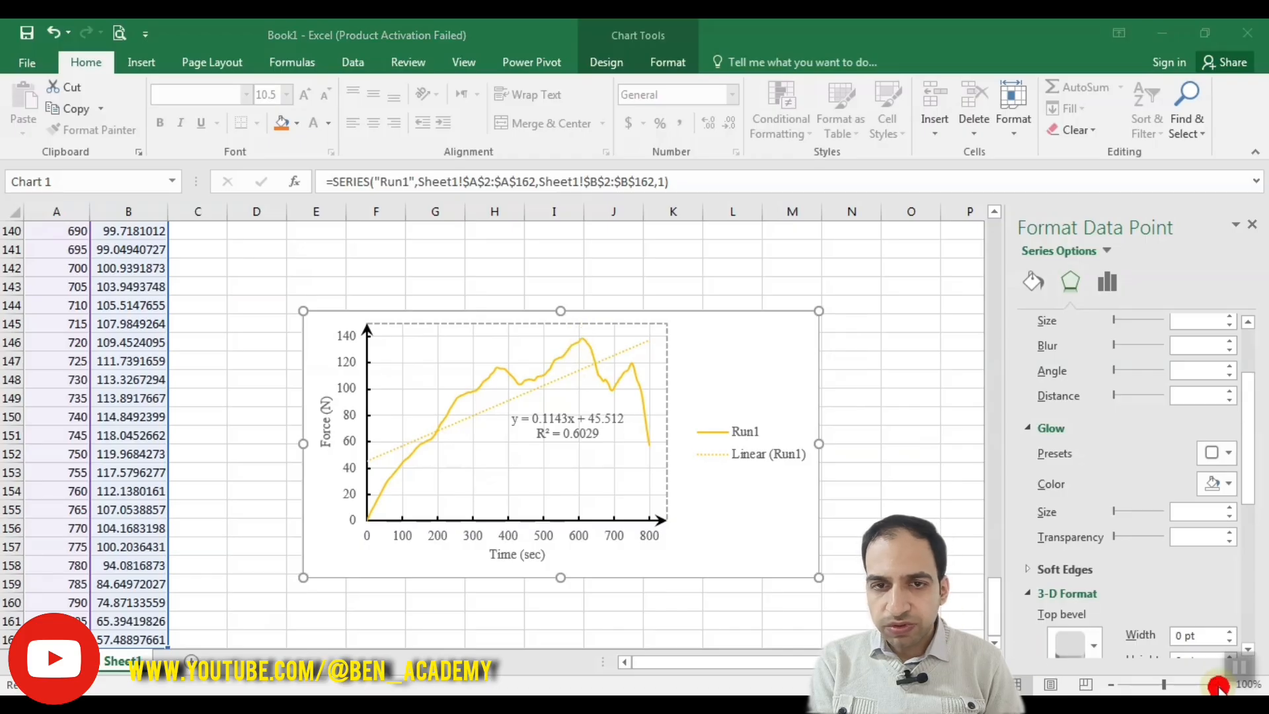
{"action": "left_click_drag", "start_coordinate": [1164, 684], "coordinate": [1184, 684]}
{"action": "left_click", "coordinate": [730, 307]}
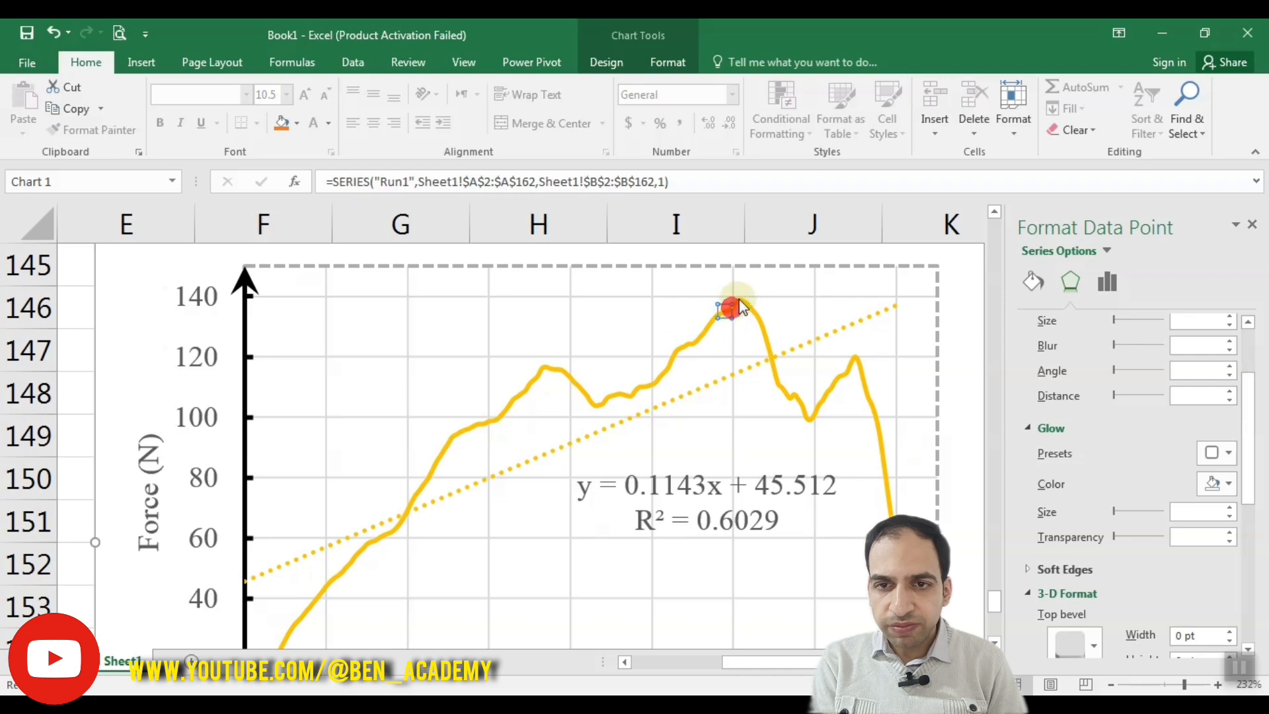
{"action": "left_click", "coordinate": [741, 299]}
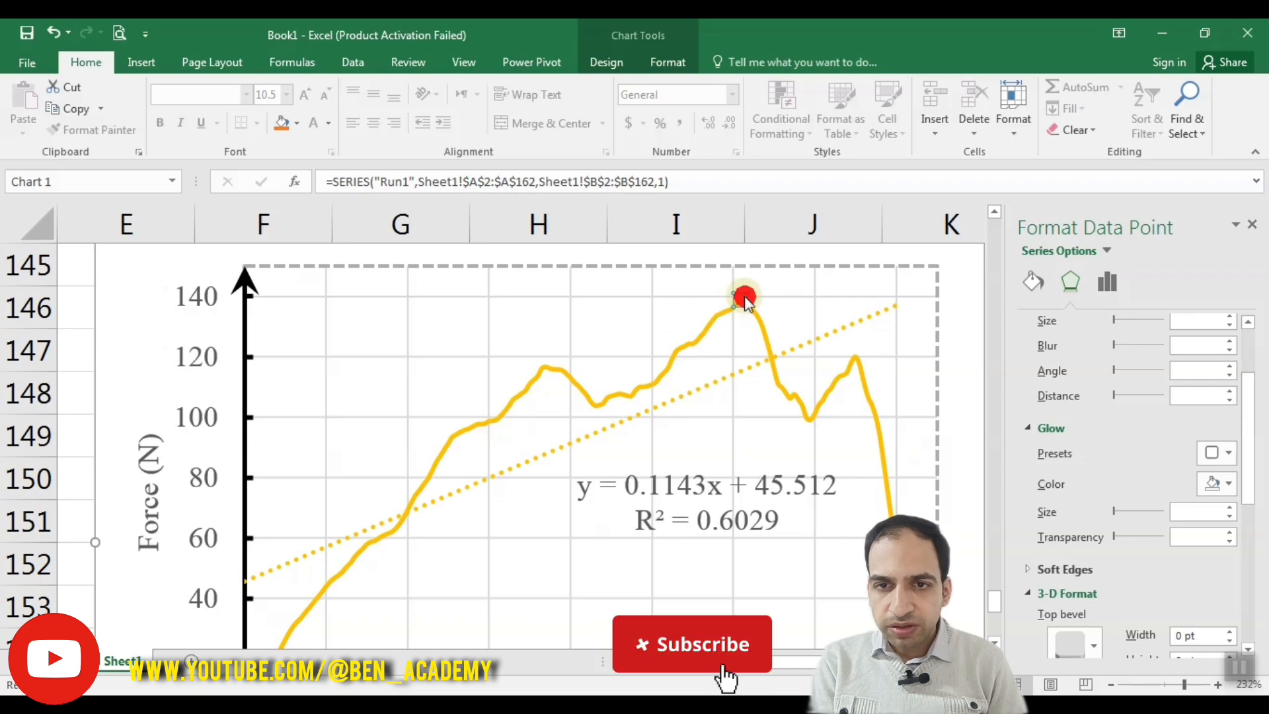
{"action": "right_click", "coordinate": [741, 299]}
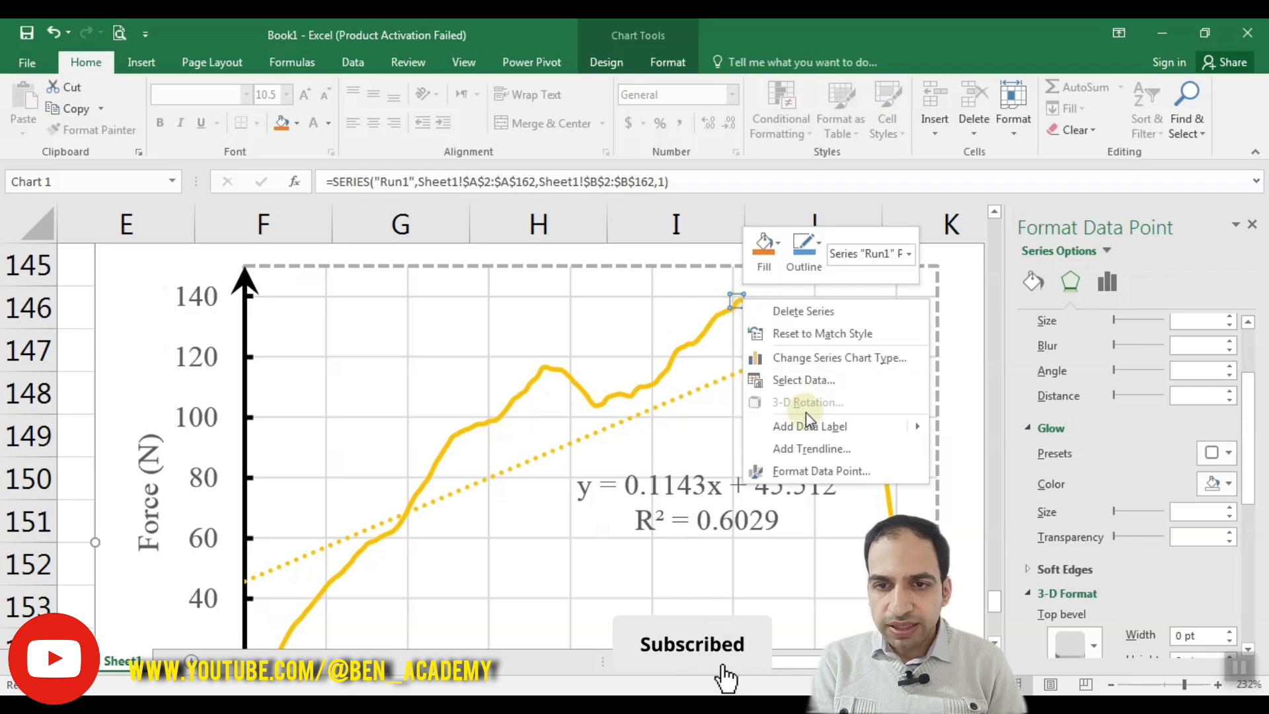
{"action": "mouse_move", "coordinate": [813, 426]}
{"action": "left_click", "coordinate": [986, 435]}
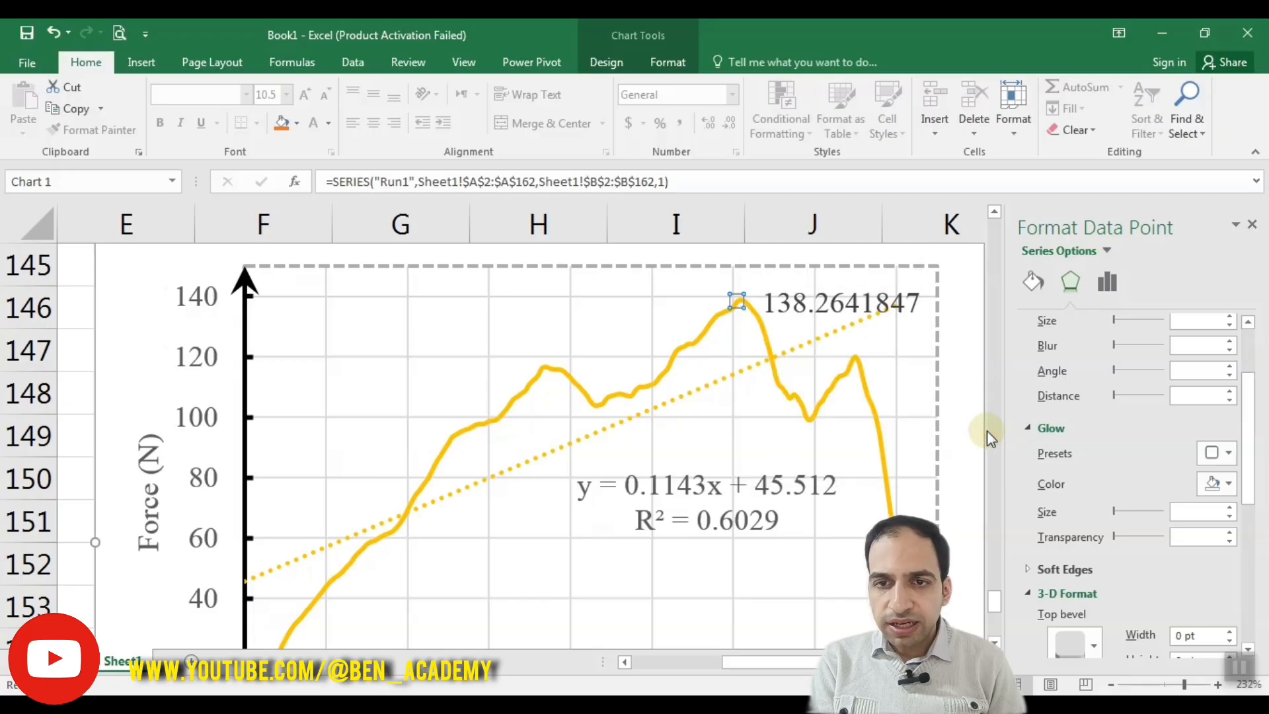
Step: Move the highest peak's data label slightly upward, away from the curve
{"action": "left_click", "coordinate": [785, 306]}
{"action": "left_click", "coordinate": [785, 307]}
{"action": "left_click_drag", "start_coordinate": [786, 309], "coordinate": [787, 291]}
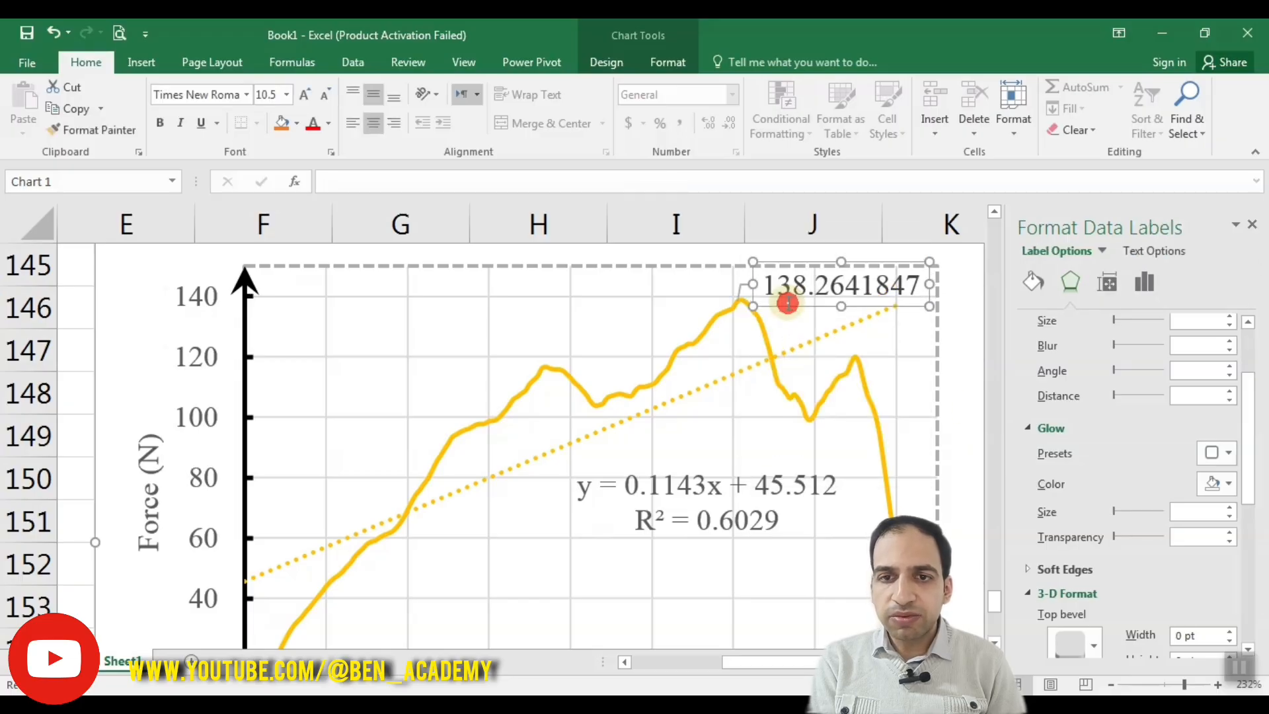
Step: Add a data label to the first peak of the Run1 curve and place it above that peak
{"action": "left_click", "coordinate": [542, 367]}
{"action": "left_click", "coordinate": [544, 368]}
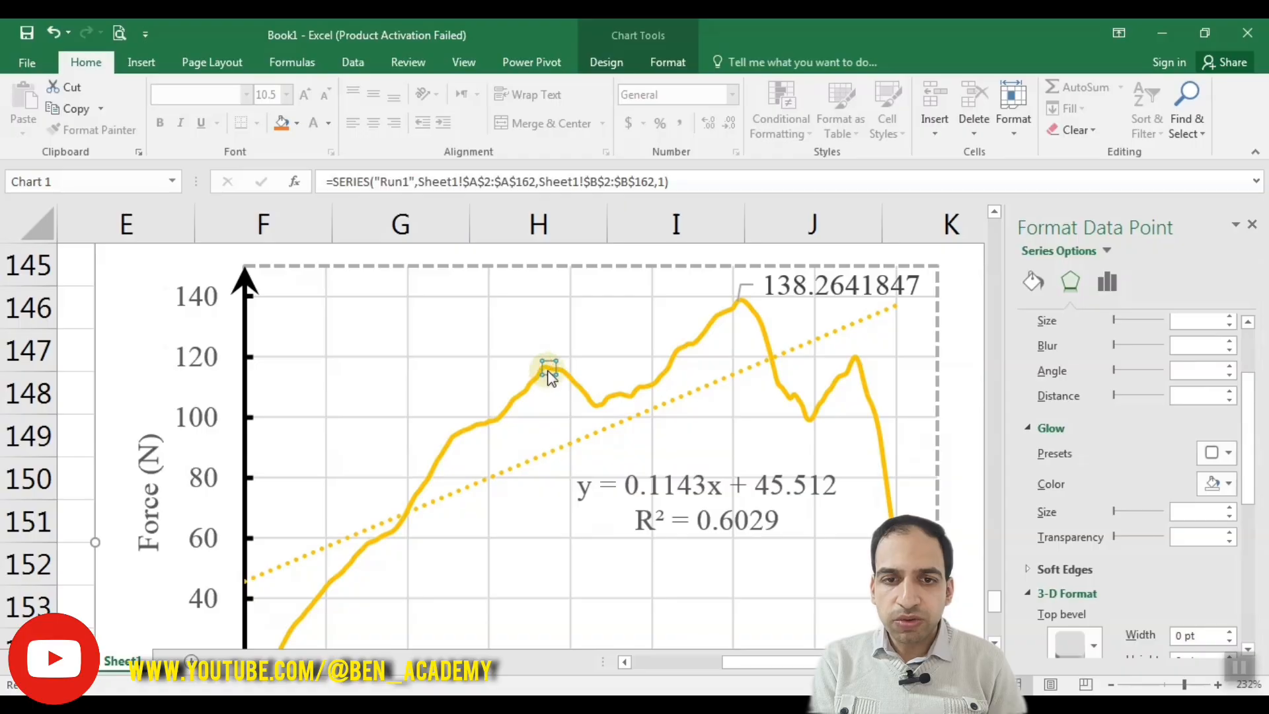
{"action": "right_click", "coordinate": [544, 367]}
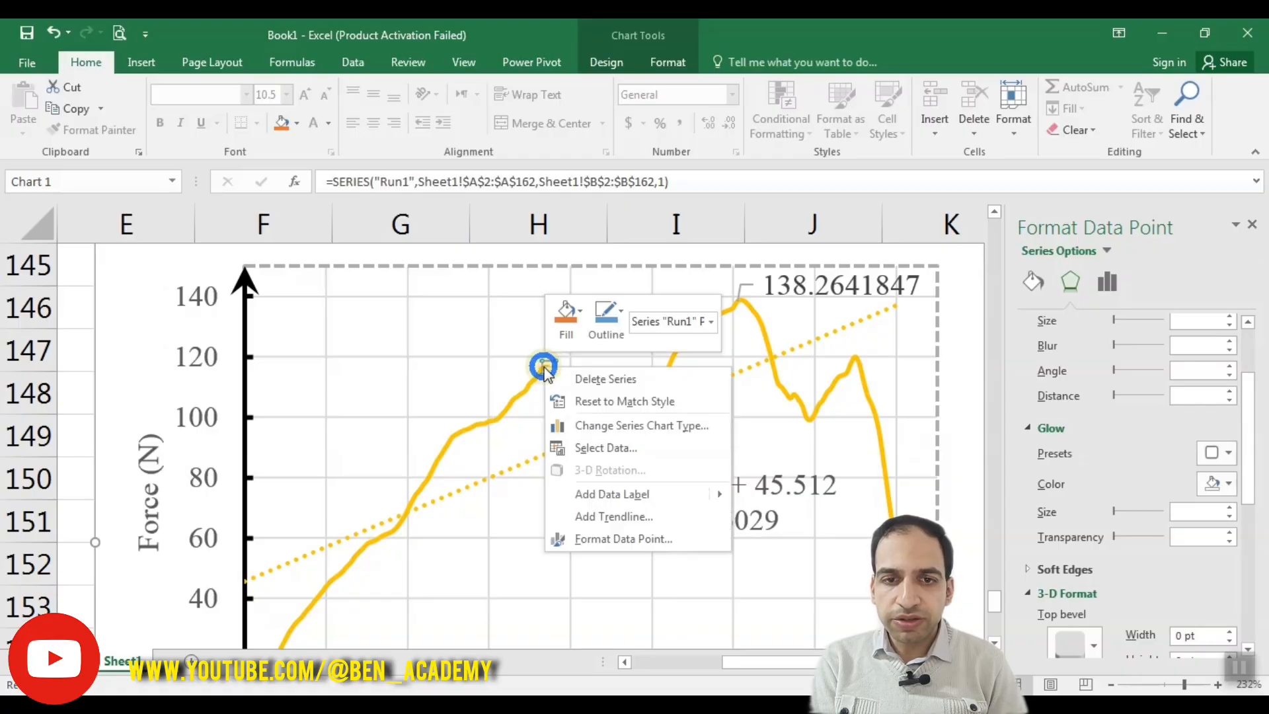
{"action": "mouse_move", "coordinate": [664, 494]}
{"action": "left_click", "coordinate": [767, 496]}
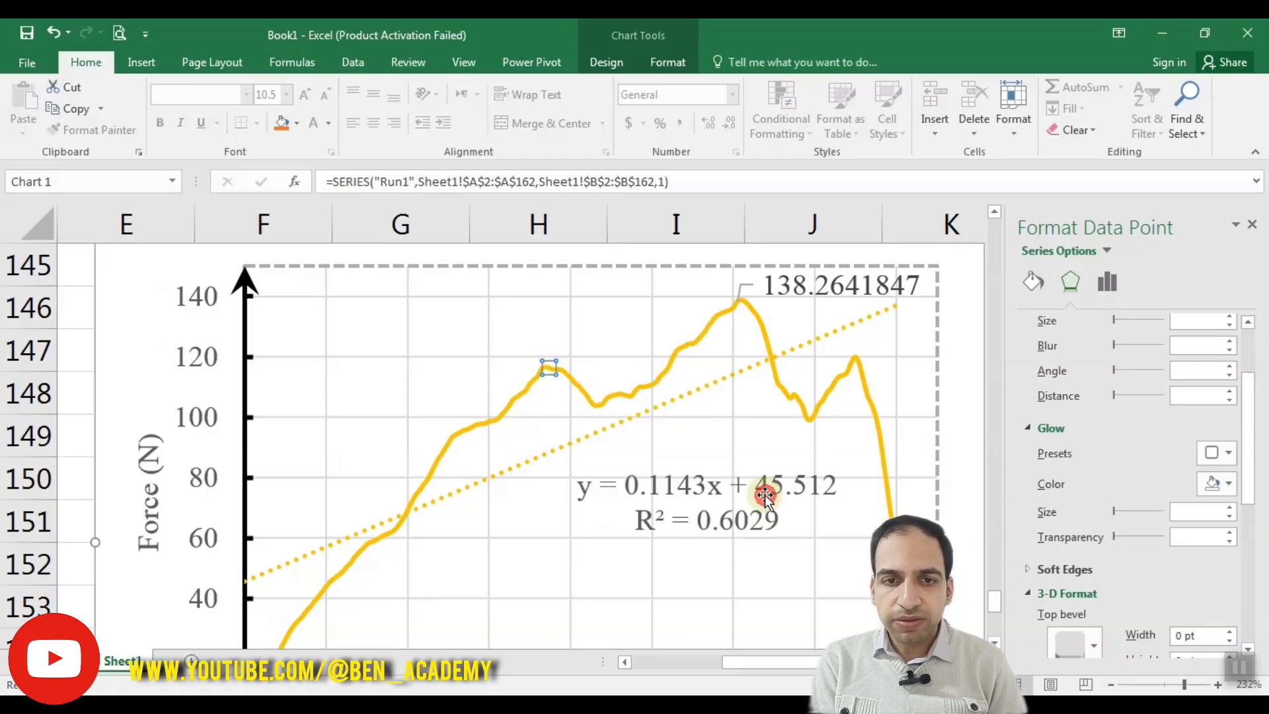
{"action": "left_click_drag", "start_coordinate": [575, 358], "coordinate": [514, 322]}
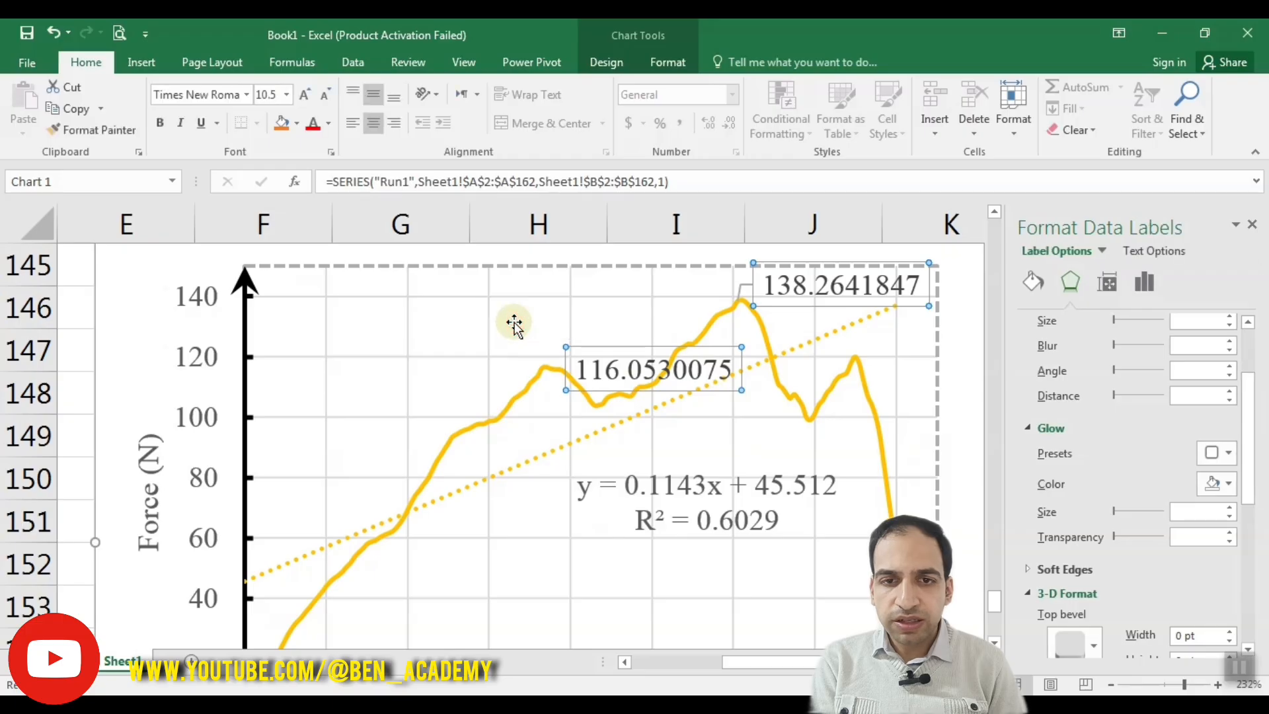
{"action": "left_click_drag", "start_coordinate": [582, 345], "coordinate": [486, 309]}
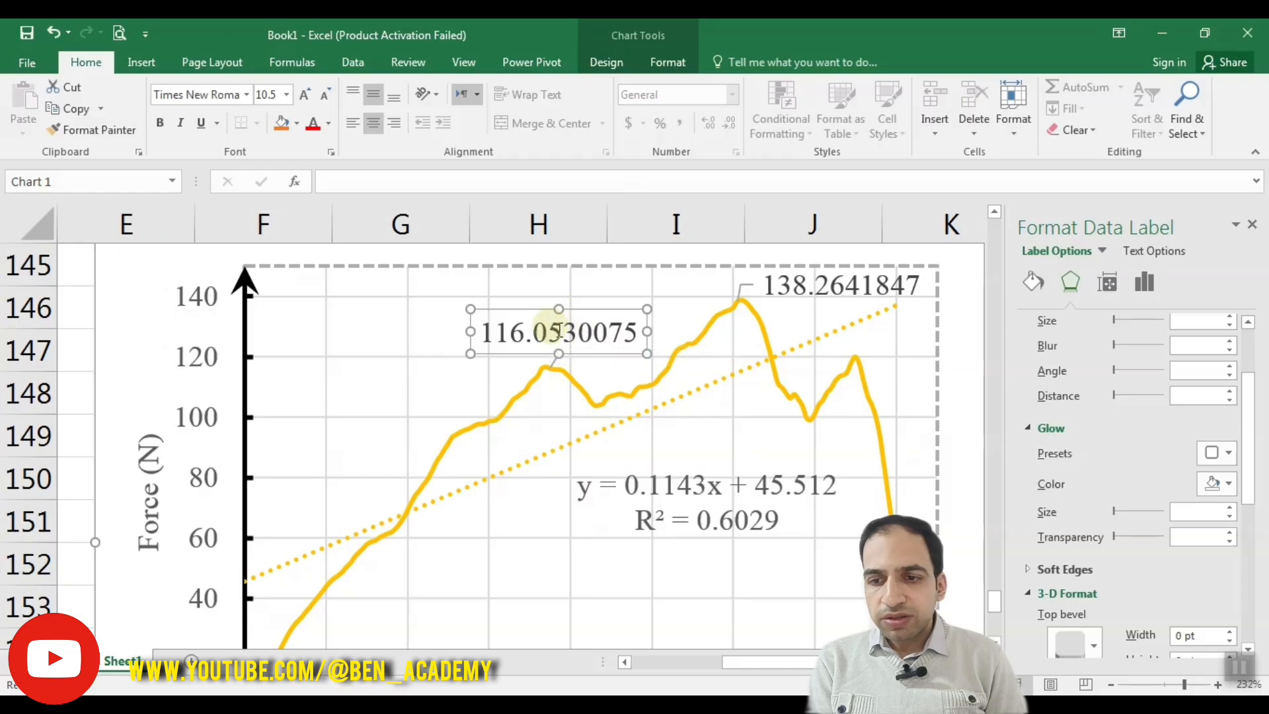
Step: Format the first peak's data label as Number with 1 decimal place
{"action": "left_click", "coordinate": [1140, 287]}
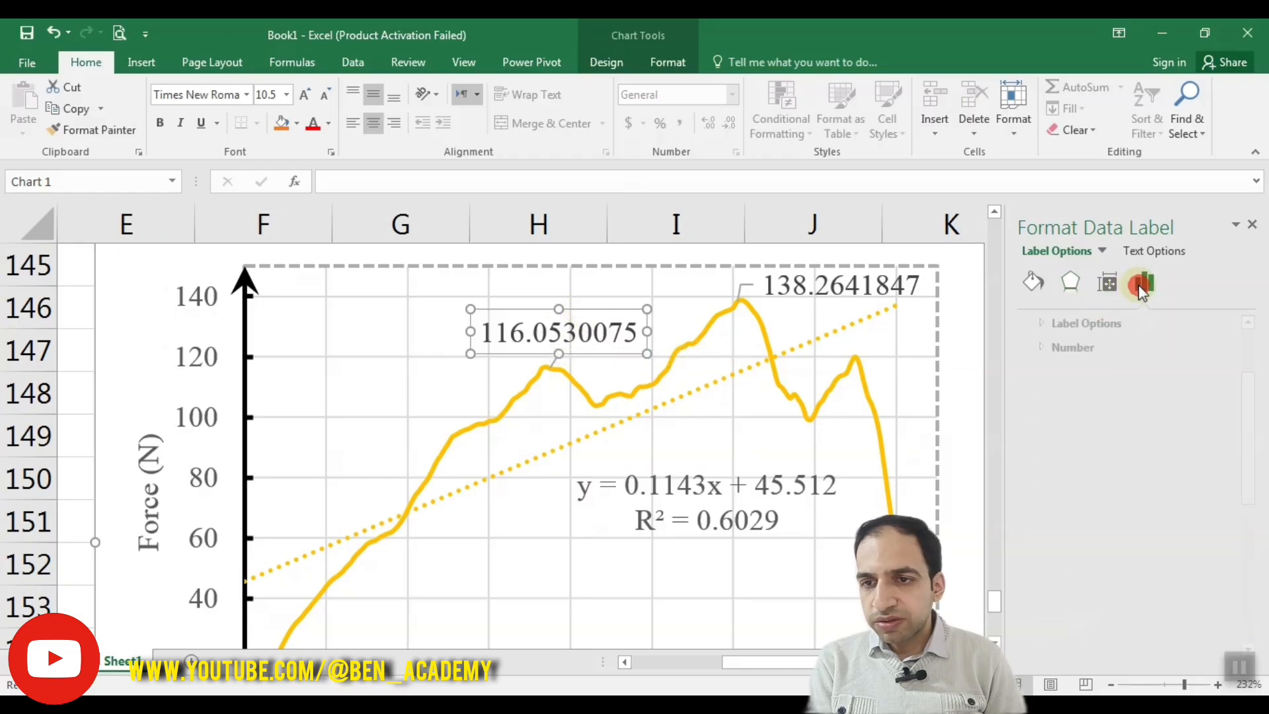
{"action": "left_click", "coordinate": [1064, 349]}
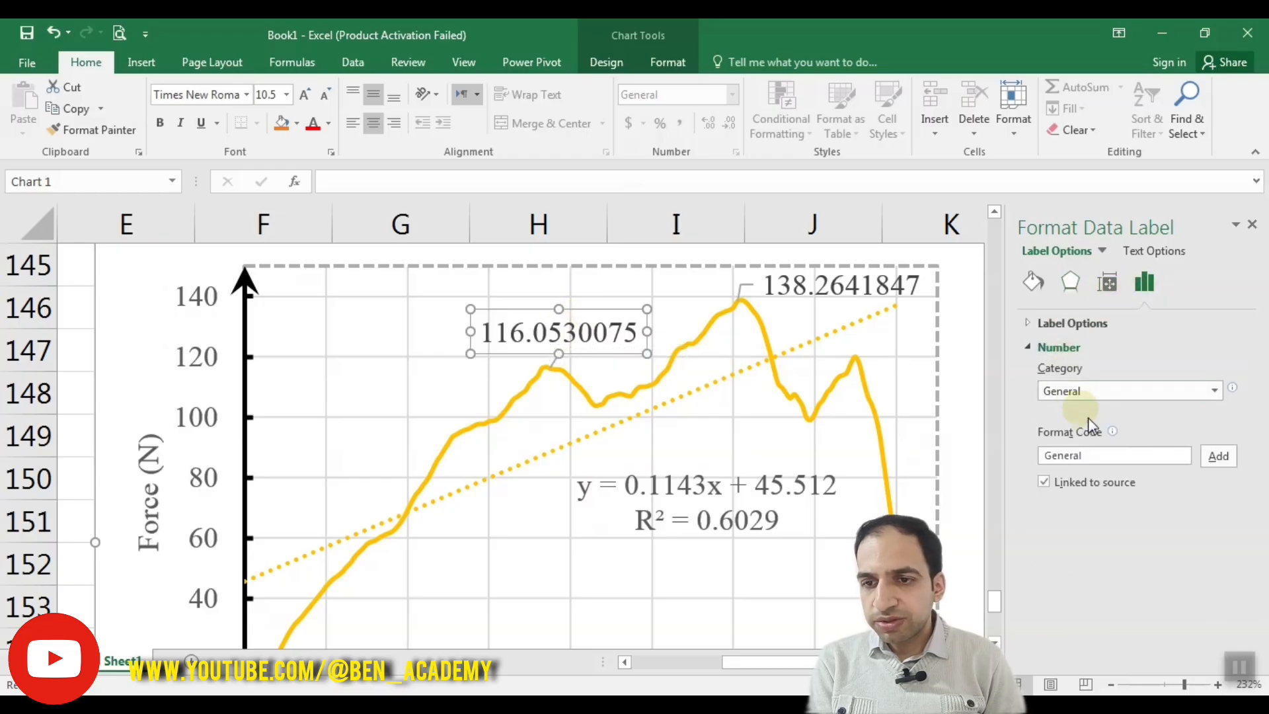
{"action": "left_click", "coordinate": [1104, 391]}
{"action": "left_click", "coordinate": [1092, 430]}
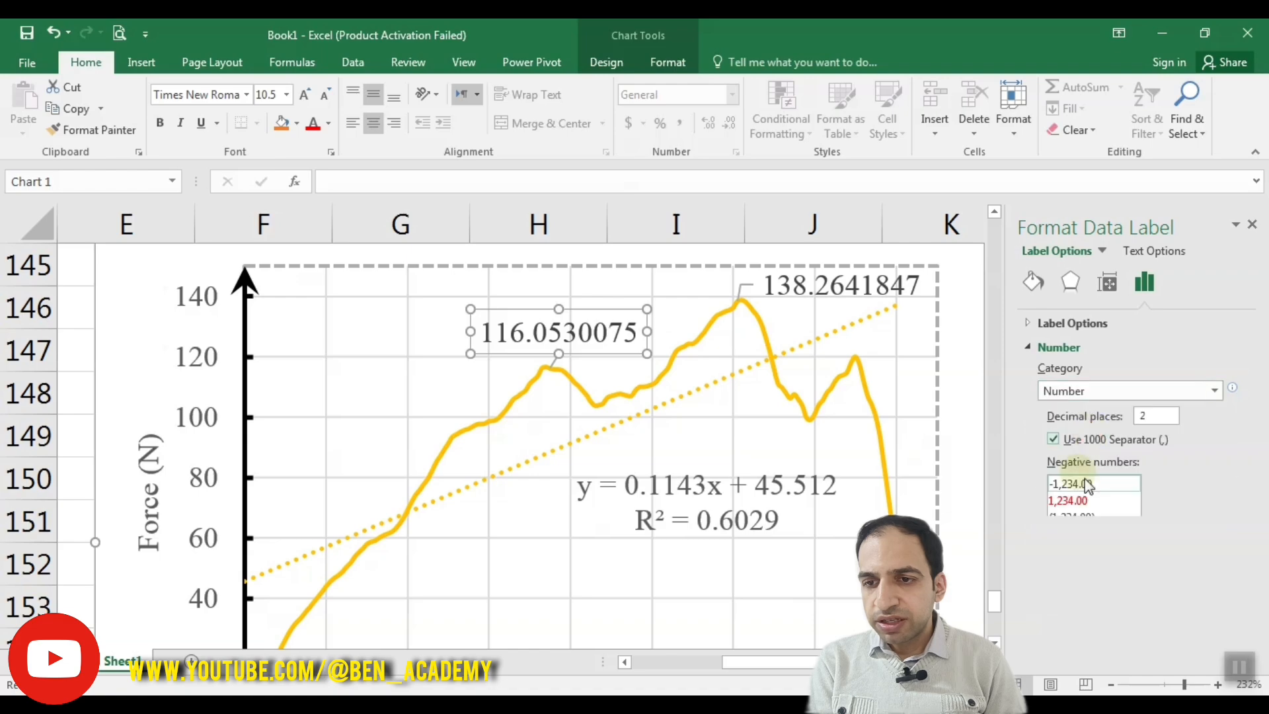
{"action": "left_click", "coordinate": [1146, 415]}
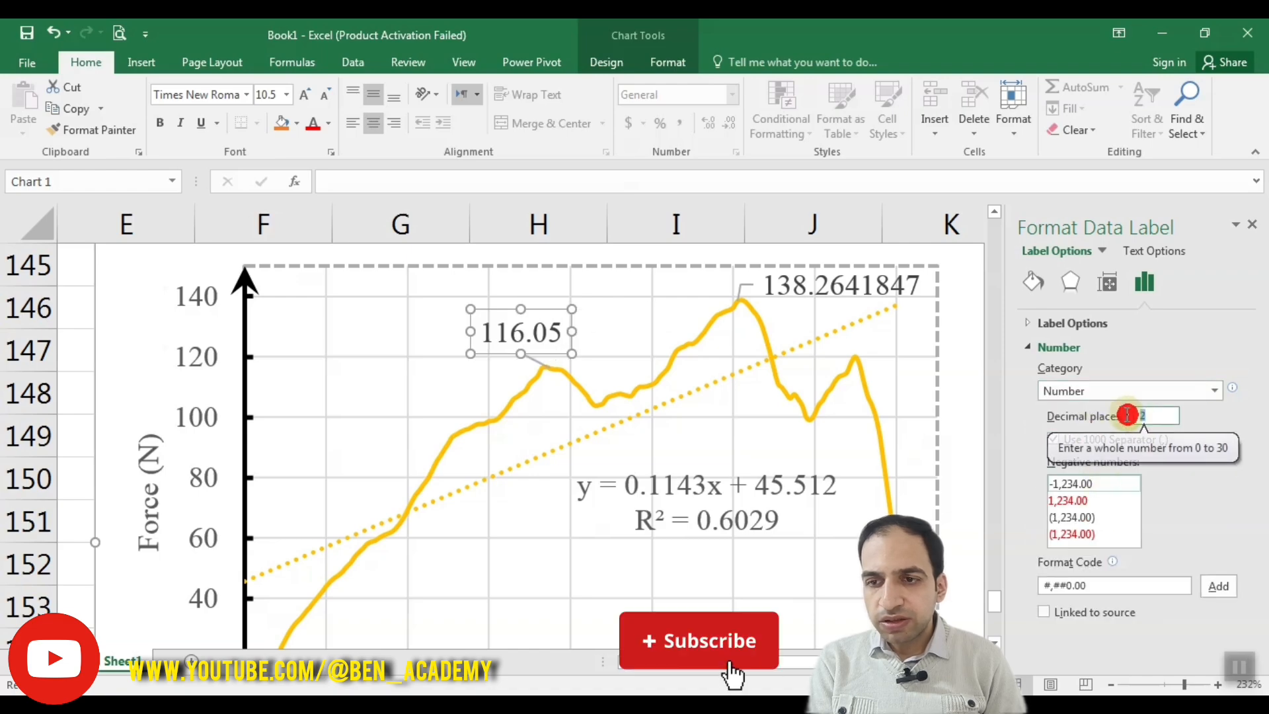
{"action": "key", "text": "BackSpace"}
{"action": "type", "text": "1"}
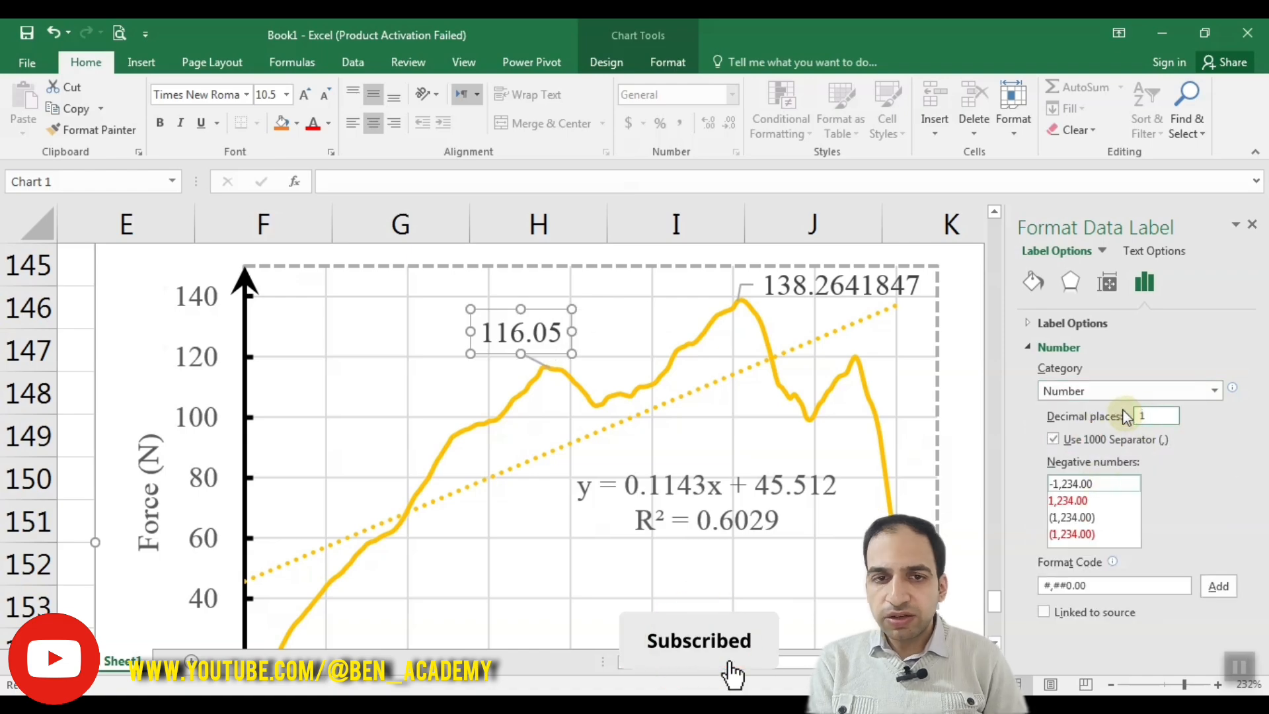
Step: Format the highest peak's data label as Number with 1 decimal place
{"action": "left_click", "coordinate": [838, 294]}
{"action": "left_click", "coordinate": [1100, 396]}
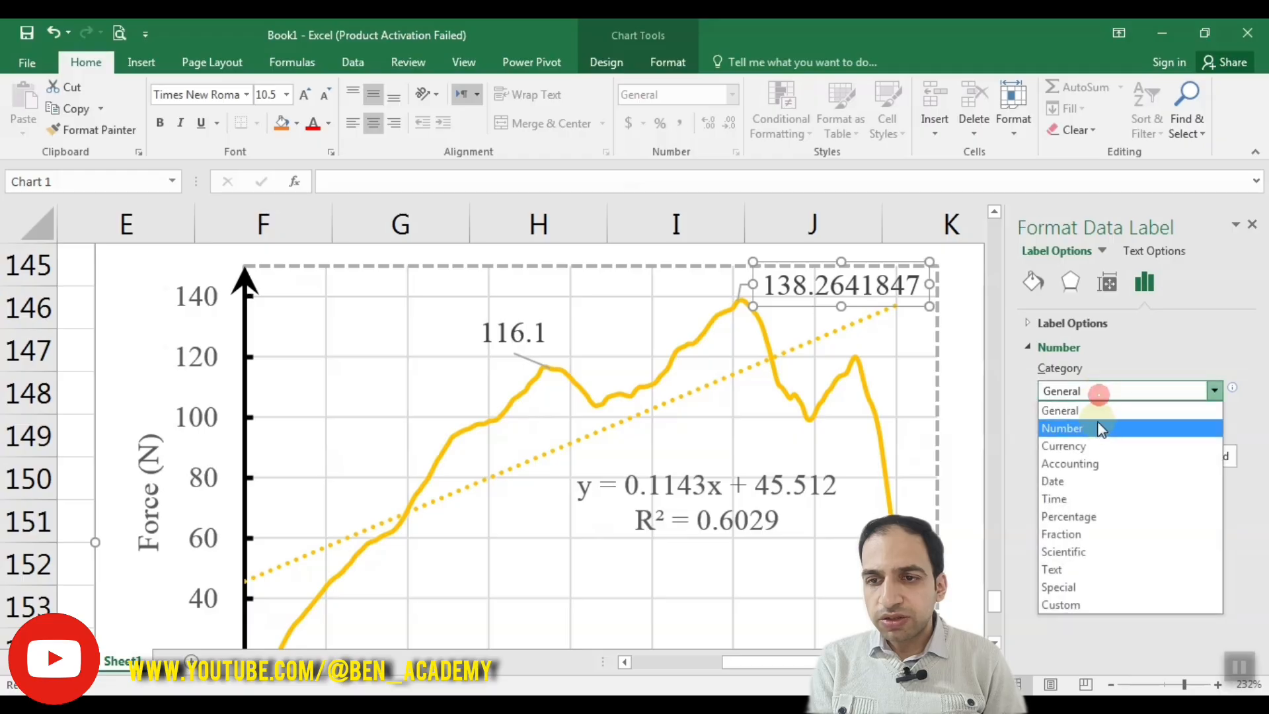
{"action": "left_click", "coordinate": [1099, 420]}
{"action": "left_click", "coordinate": [1164, 416]}
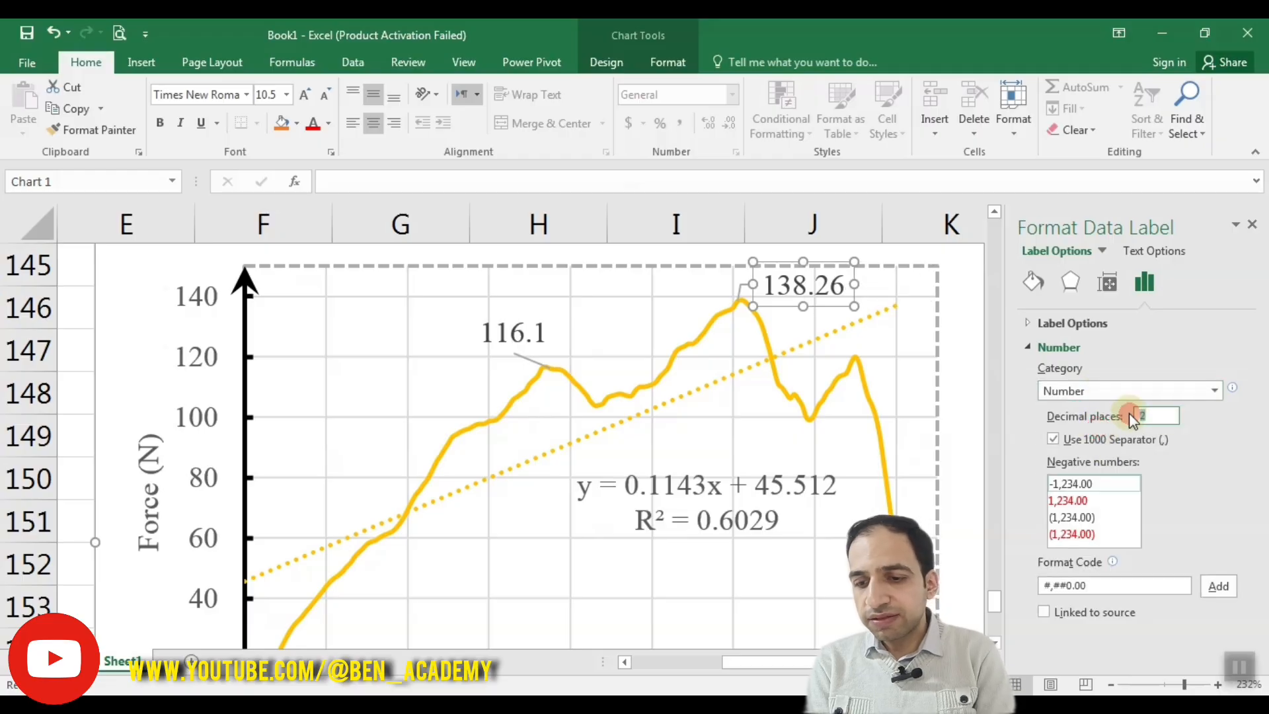
{"action": "key", "text": "BackSpace"}
{"action": "type", "text": "1"}
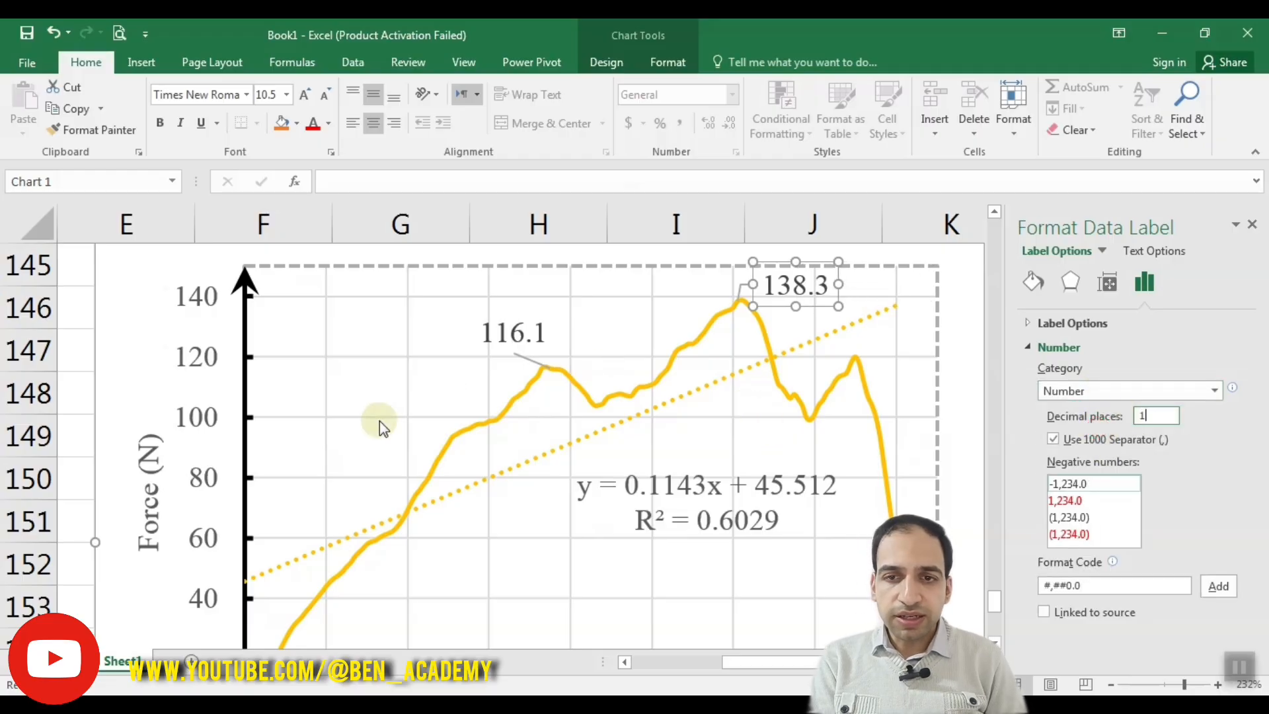
Step: Change the first peak's data label shape to a rectangle and deselect the label
{"action": "left_click", "coordinate": [509, 334]}
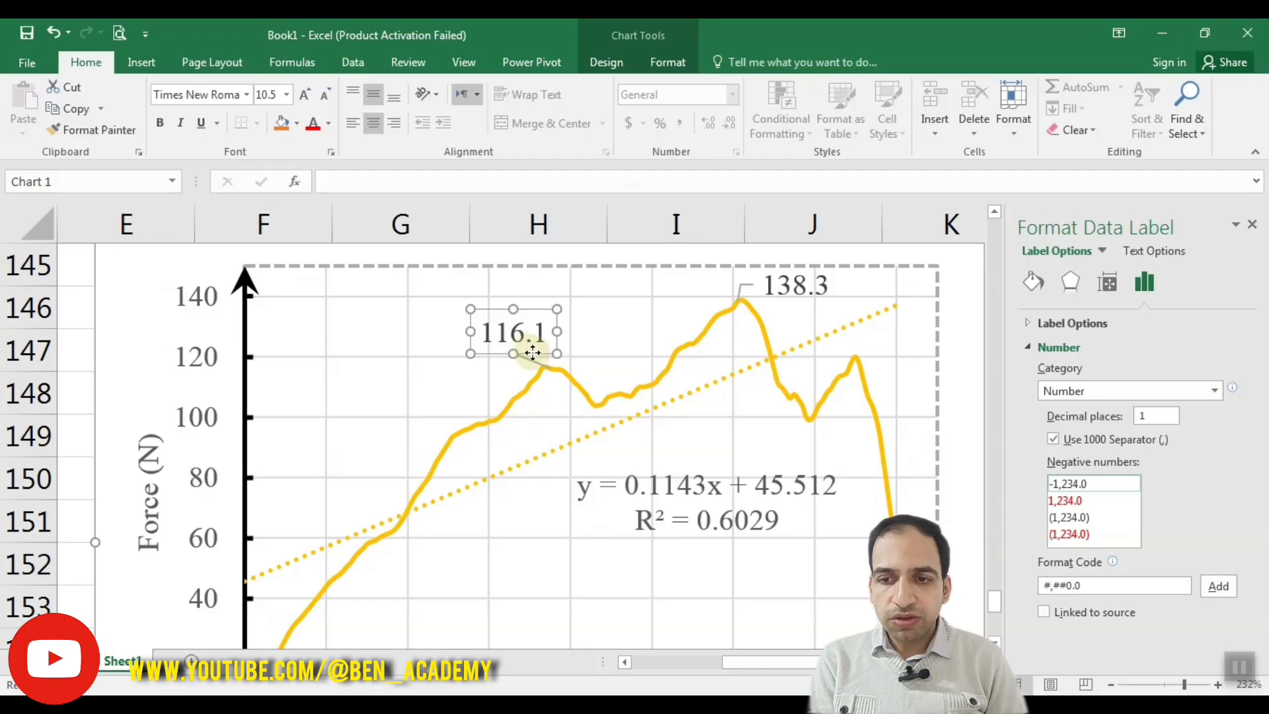
{"action": "right_click", "coordinate": [532, 353]}
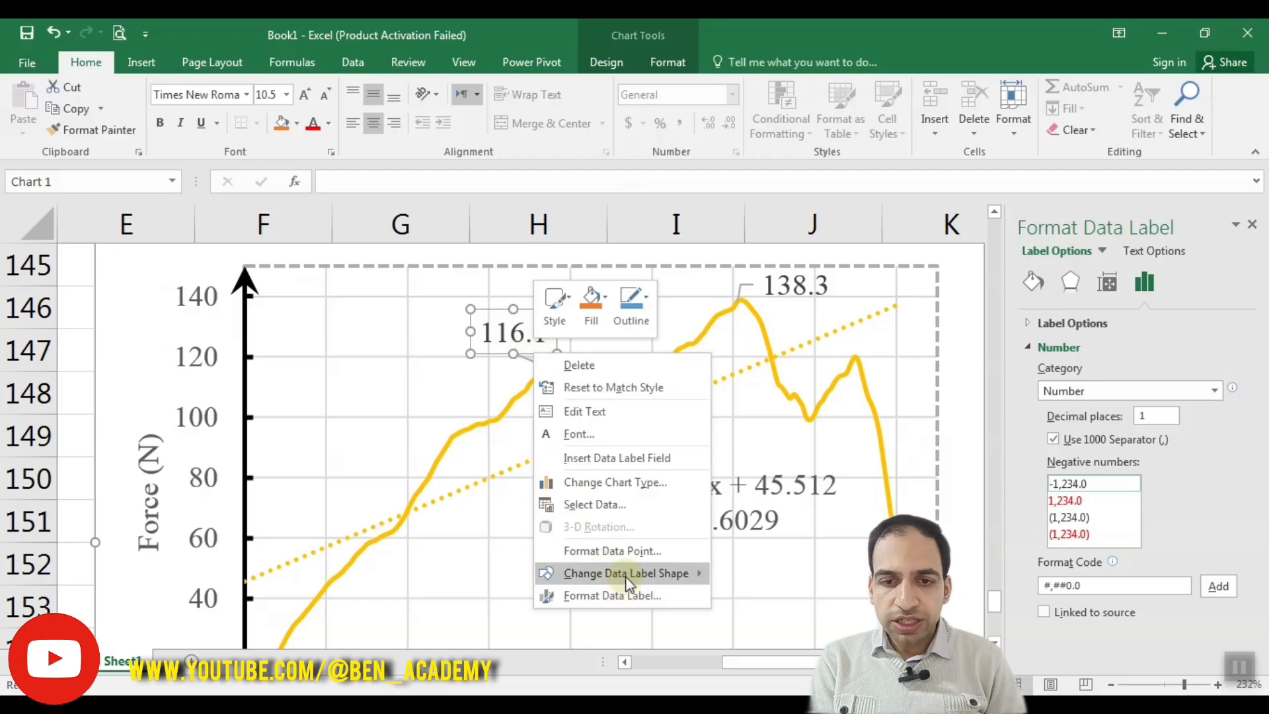
{"action": "mouse_move", "coordinate": [627, 578]}
{"action": "left_click", "coordinate": [719, 591]}
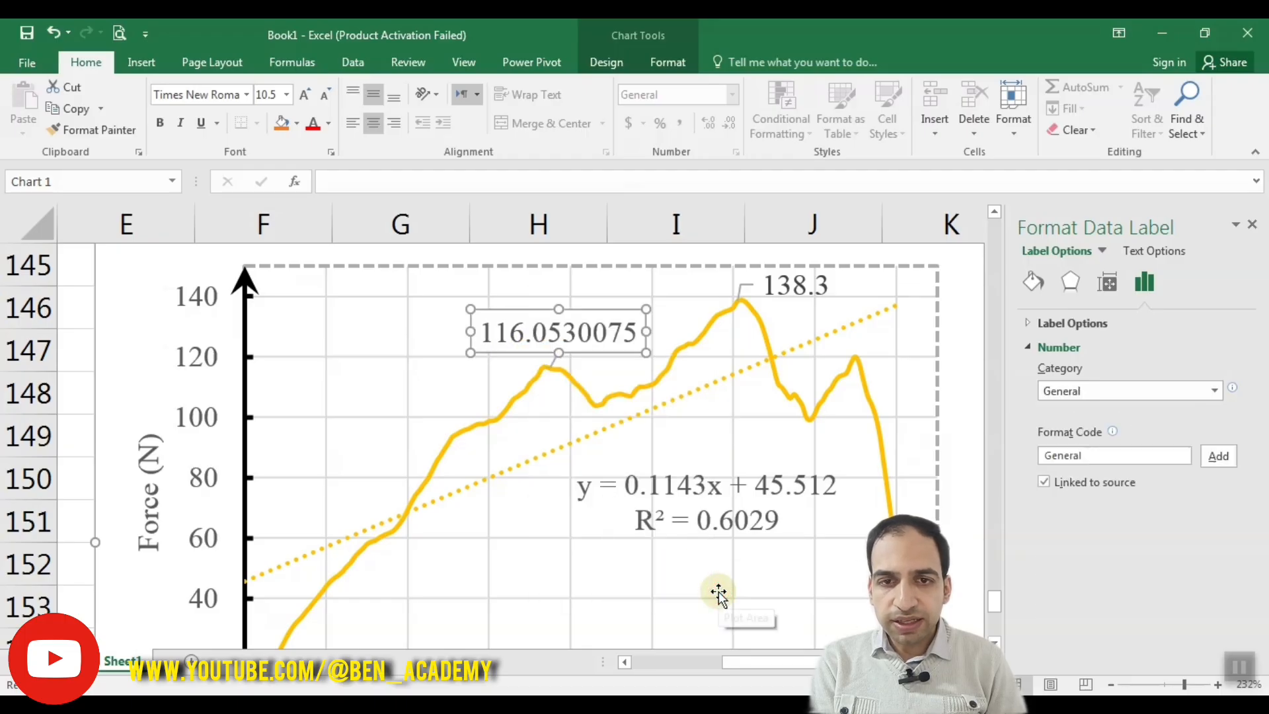
{"action": "left_click_drag", "start_coordinate": [594, 359], "coordinate": [598, 371]}
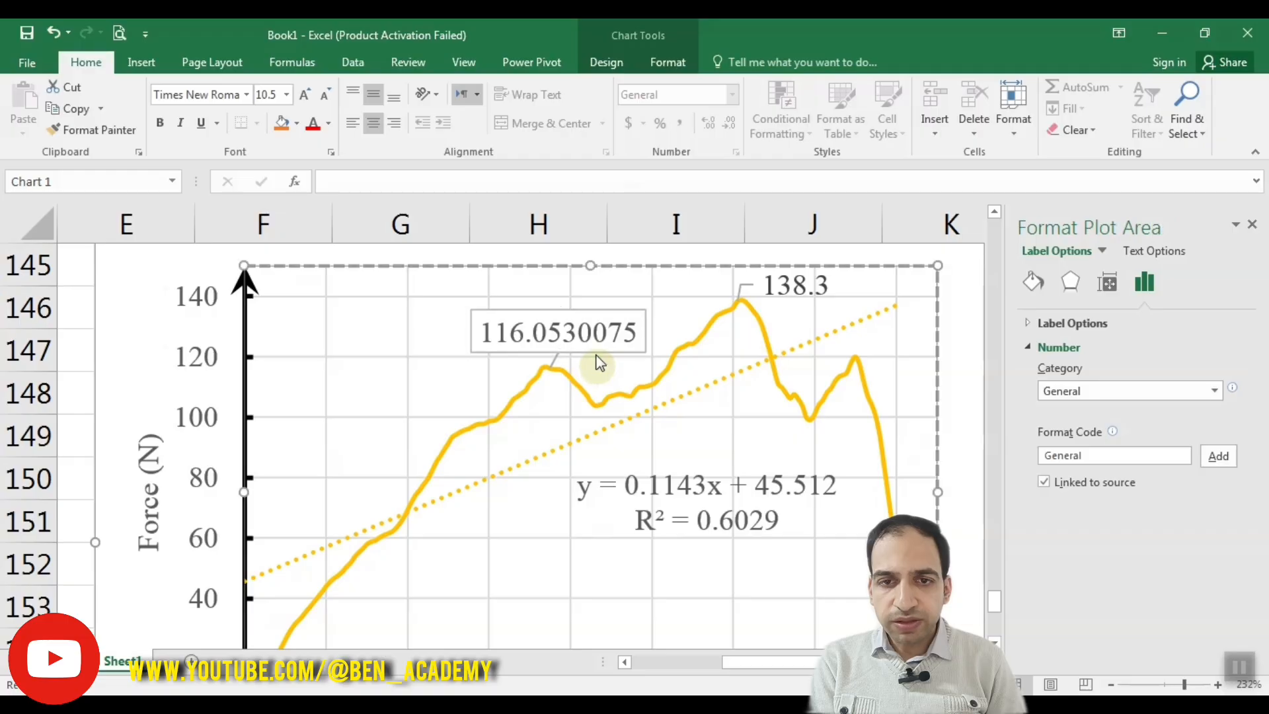
Step: Change the shape of all the Run1 series data labels to an oval callout
{"action": "left_click", "coordinate": [592, 345]}
{"action": "right_click", "coordinate": [594, 349]}
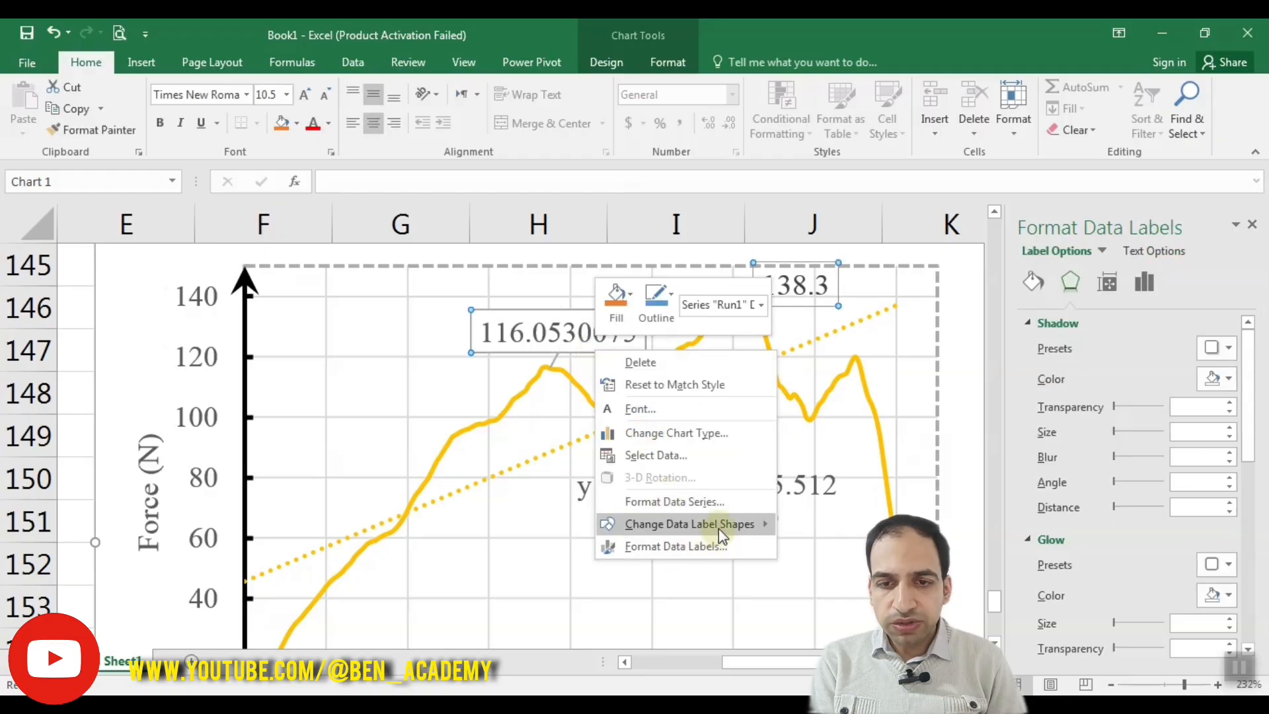
{"action": "mouse_move", "coordinate": [719, 526]}
{"action": "left_click", "coordinate": [819, 560]}
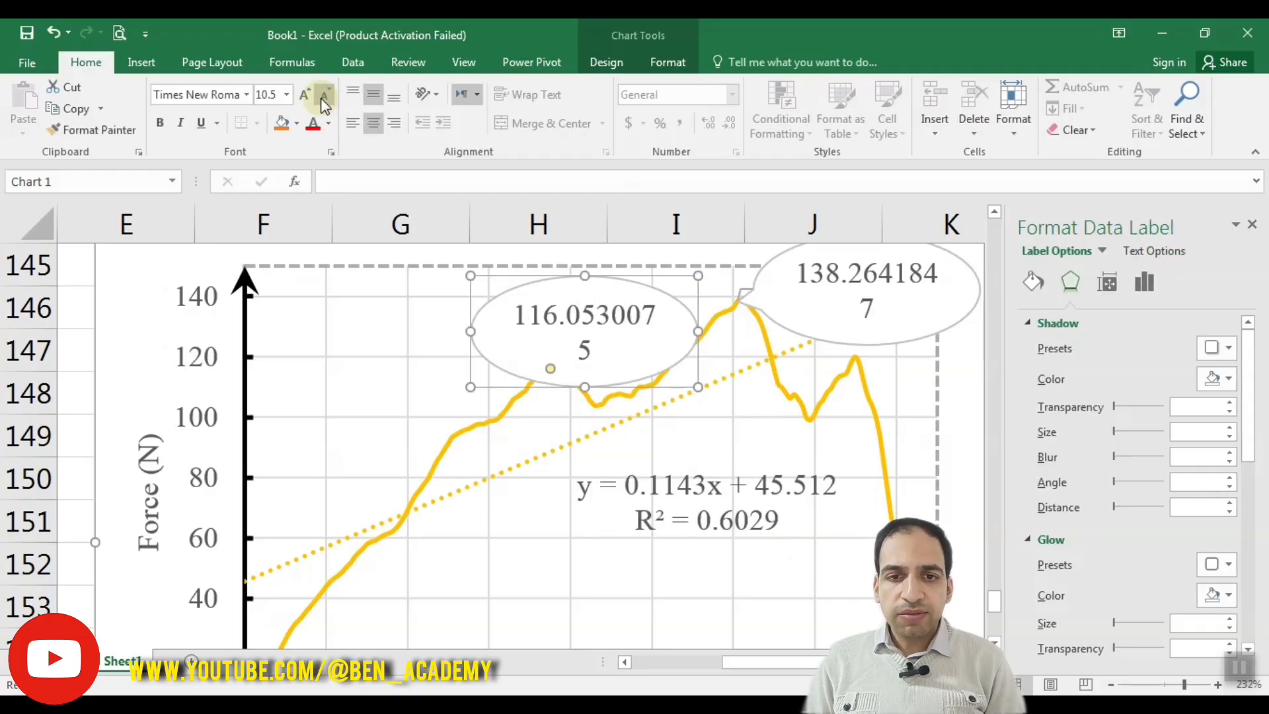
Step: Reduce the first peak's data label font size to 6 and change its shape to a rectangular callout
{"action": "left_click", "coordinate": [321, 98]}
{"action": "left_click", "coordinate": [321, 99]}
{"action": "left_click", "coordinate": [322, 99]}
{"action": "left_click", "coordinate": [322, 98]}
{"action": "left_click", "coordinate": [322, 99]}
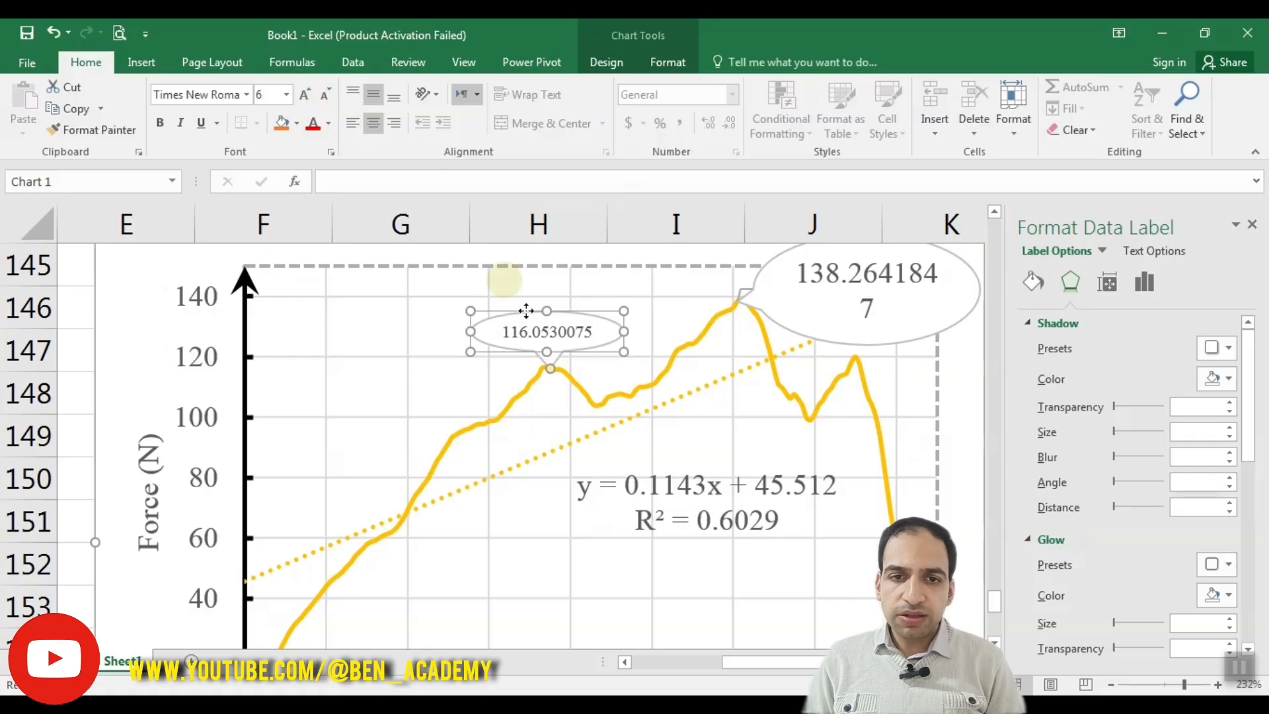
{"action": "right_click", "coordinate": [561, 349]}
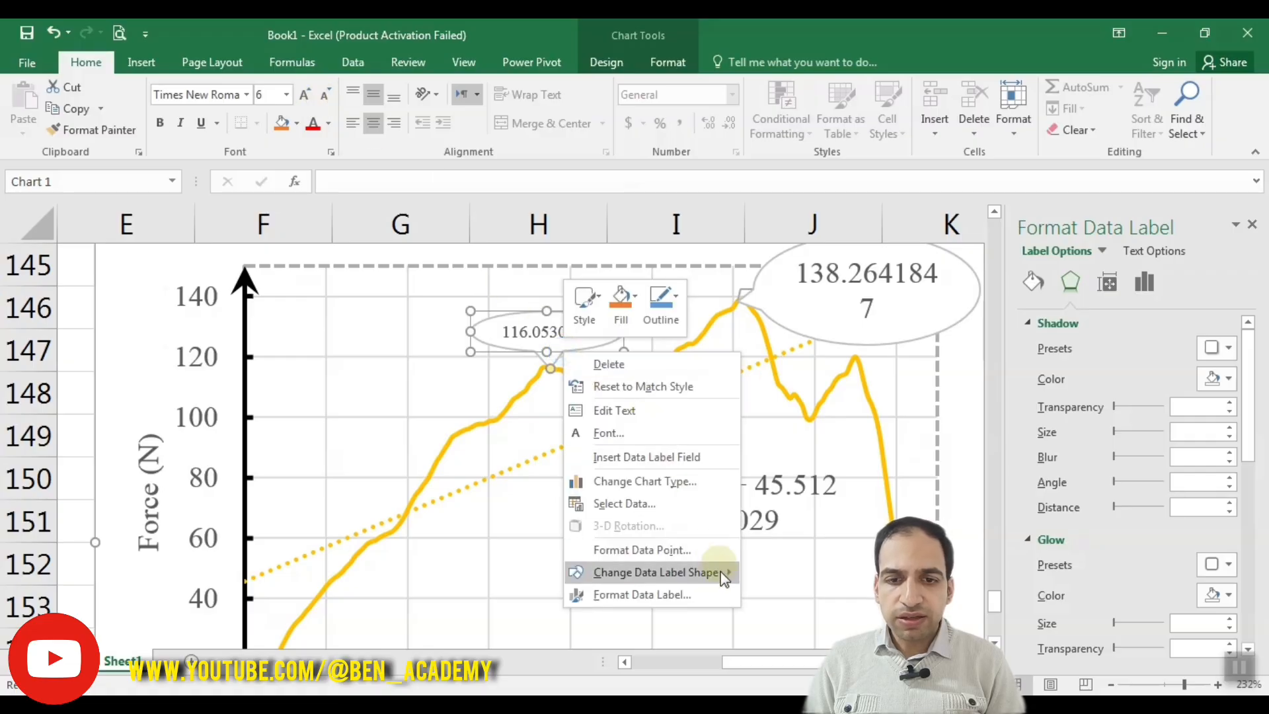
{"action": "mouse_move", "coordinate": [721, 571]}
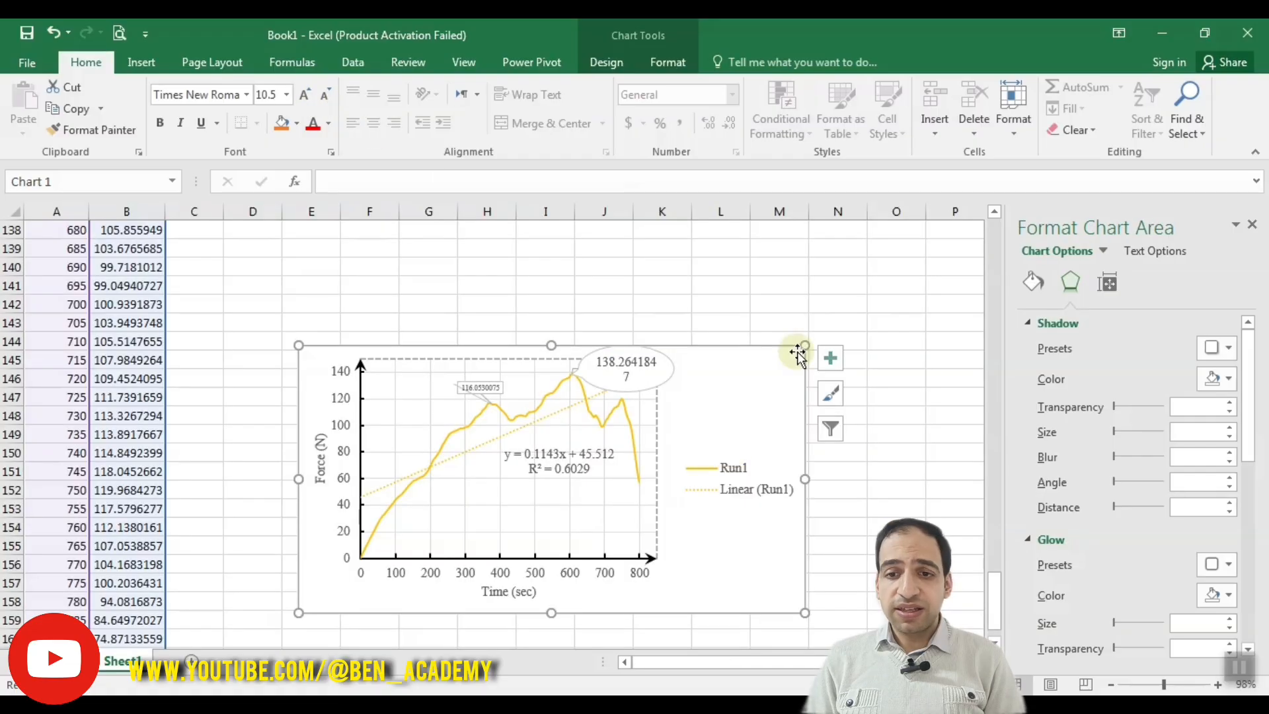
{"action": "left_click", "coordinate": [830, 358]}
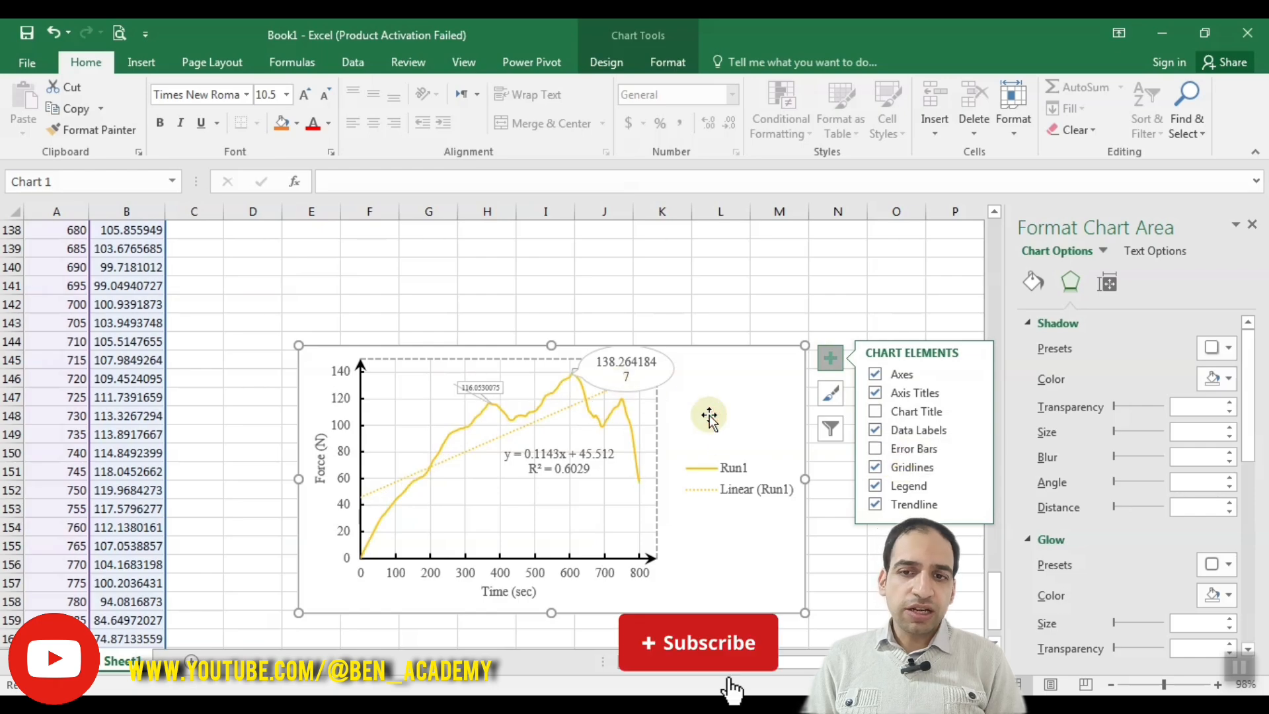
{"action": "left_click", "coordinate": [830, 358]}
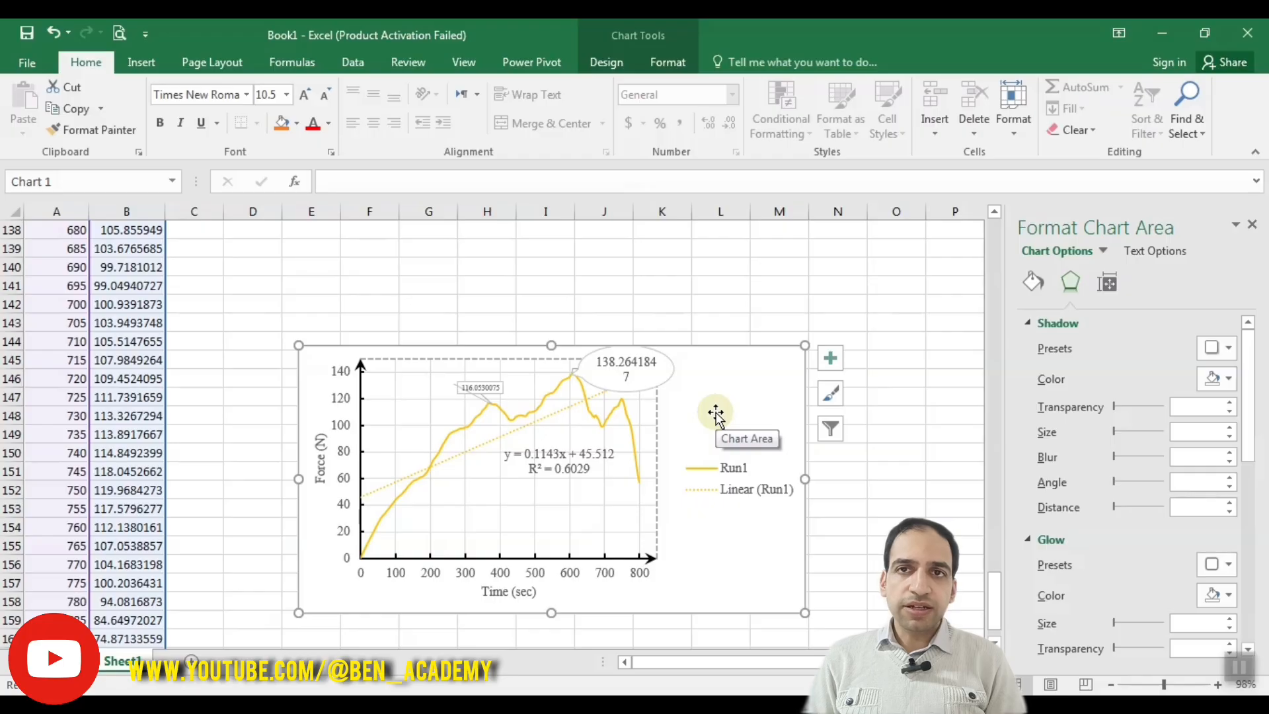